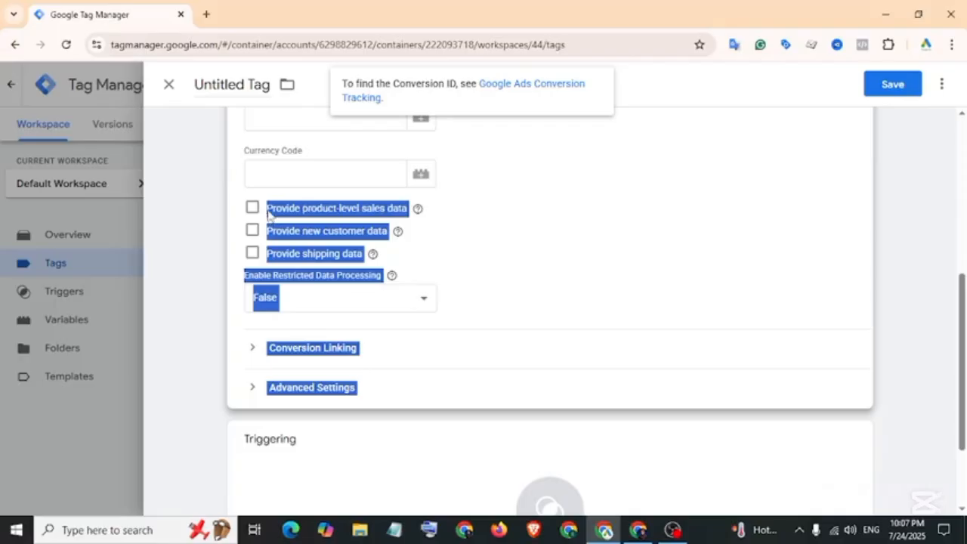
Step: Switch to Google Ads and start creating a conversion action from the conversion goals summary
left_click(420, 251)
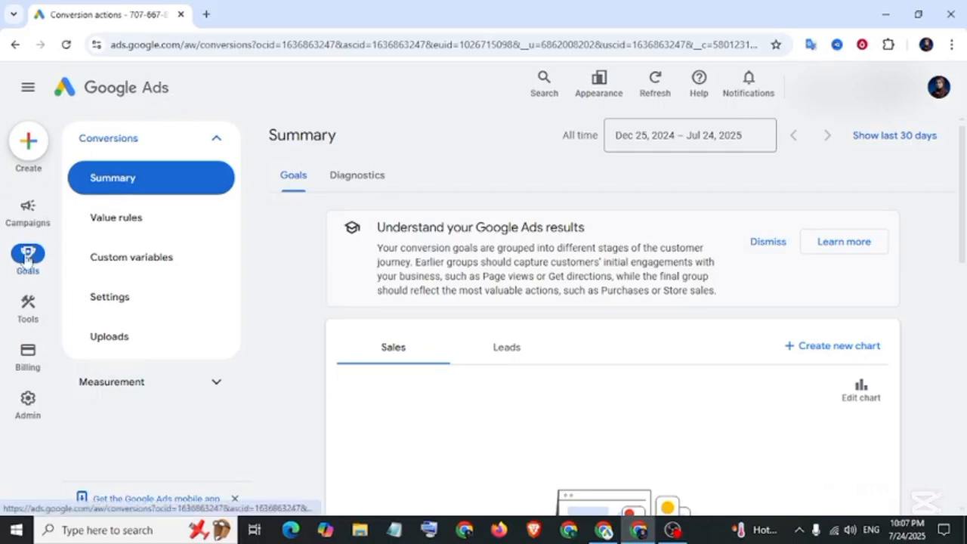
scroll(310, 264, "down", 6)
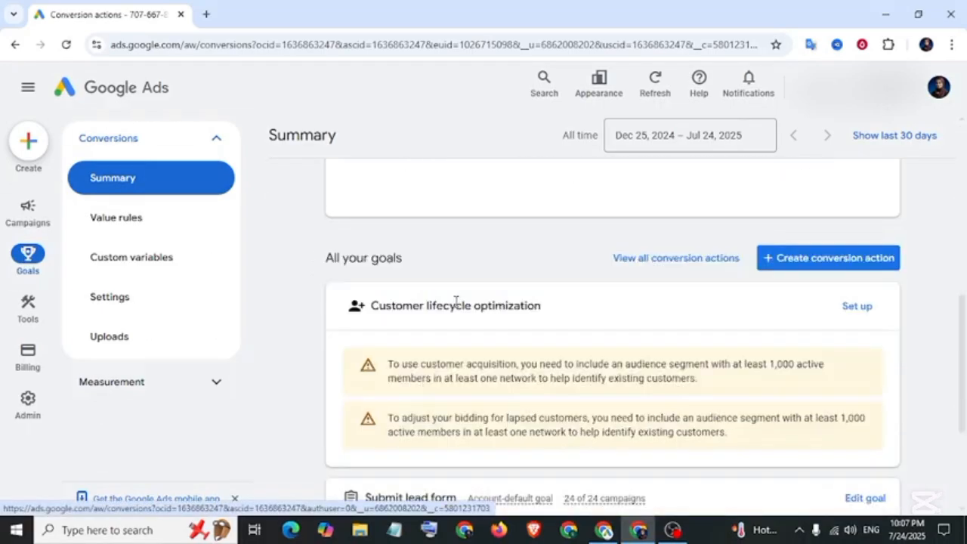
left_click(824, 258)
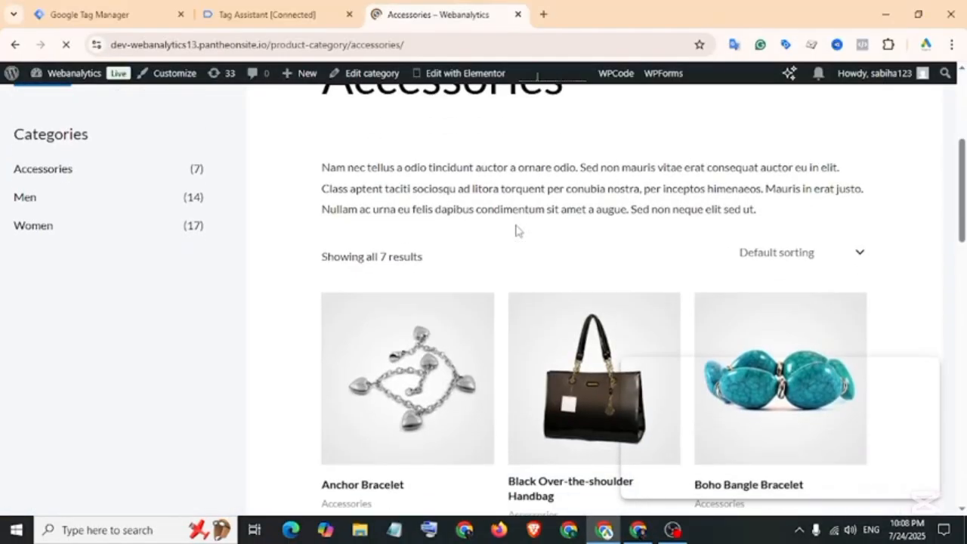
scroll(514, 231, "down", 4)
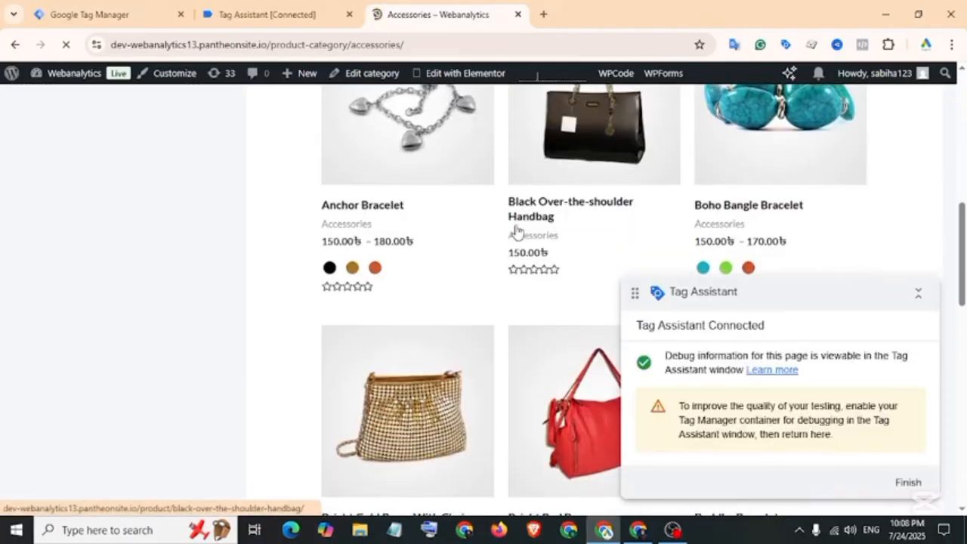
scroll(513, 231, "up", 1)
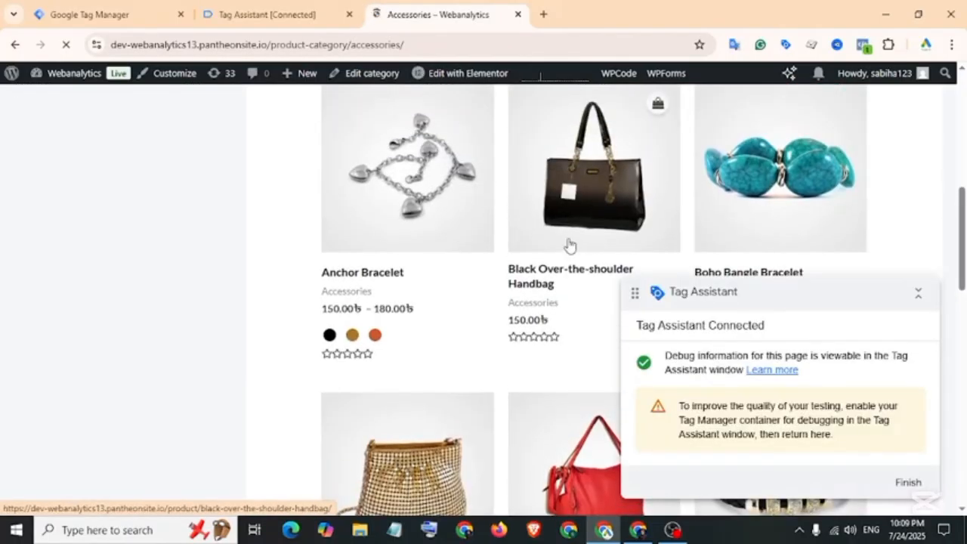
scroll(748, 289, "down", 1)
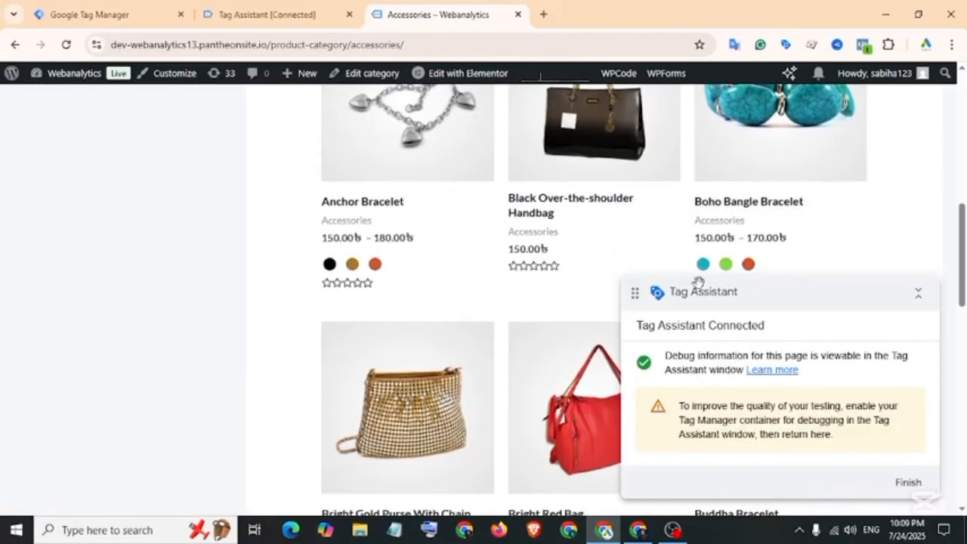
scroll(488, 234, "up", 3)
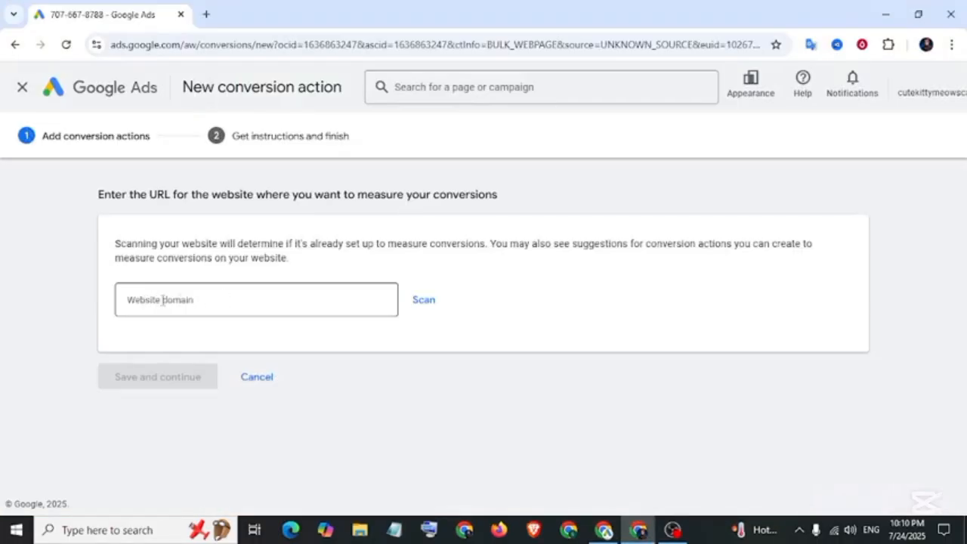
left_click(604, 531)
left_click(269, 45)
left_click(269, 45)
left_click_drag(299, 45, 109, 46)
key("ctrl+c")
right_click(131, 44)
left_click(173, 177)
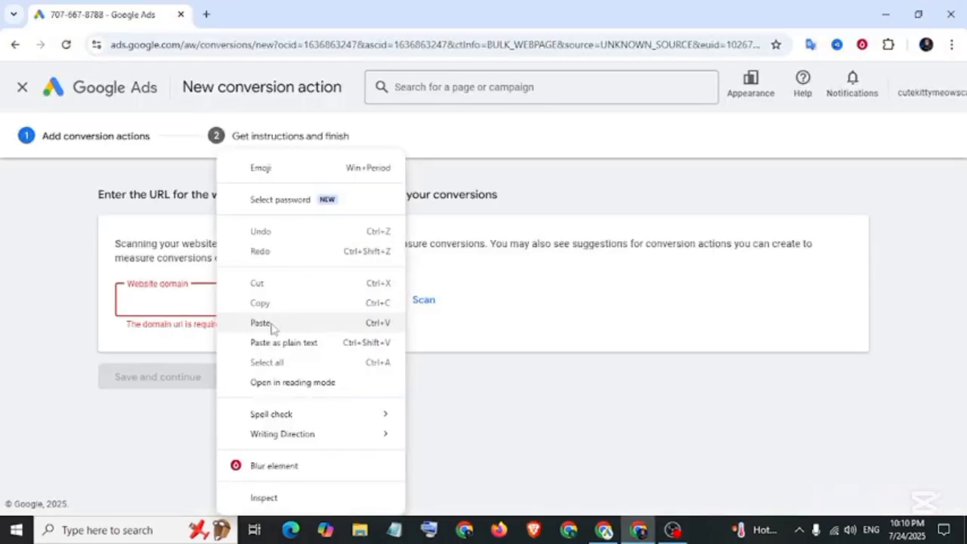
left_click(254, 324)
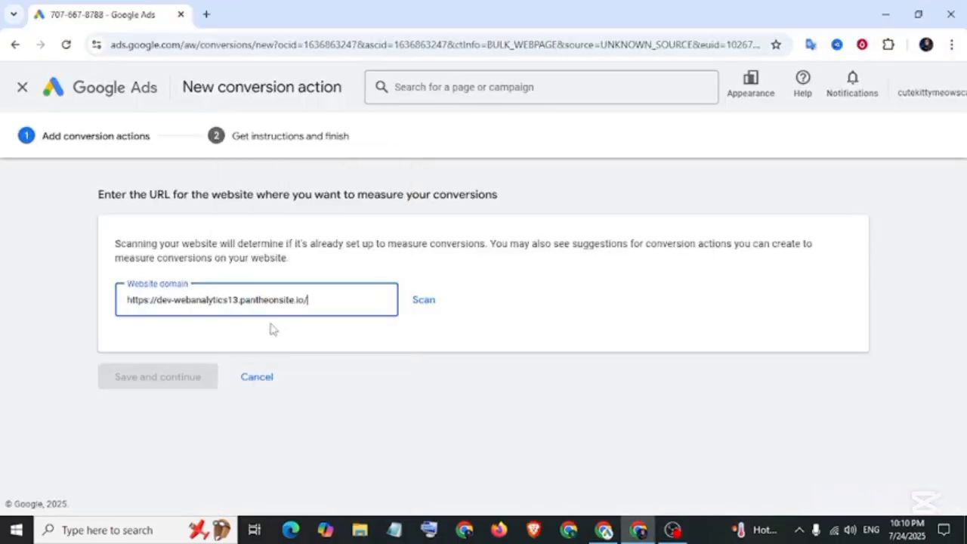
left_click(423, 299)
Step: Add a conversion action manually with the goal category Purchase and name it "Purchase Conversion Track"
scroll(419, 340, "down", 8)
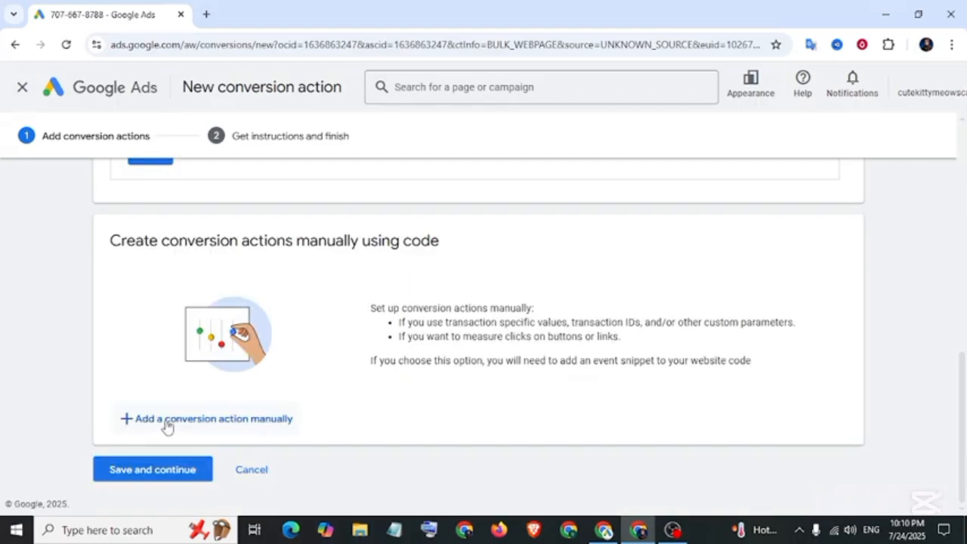
left_click(234, 420)
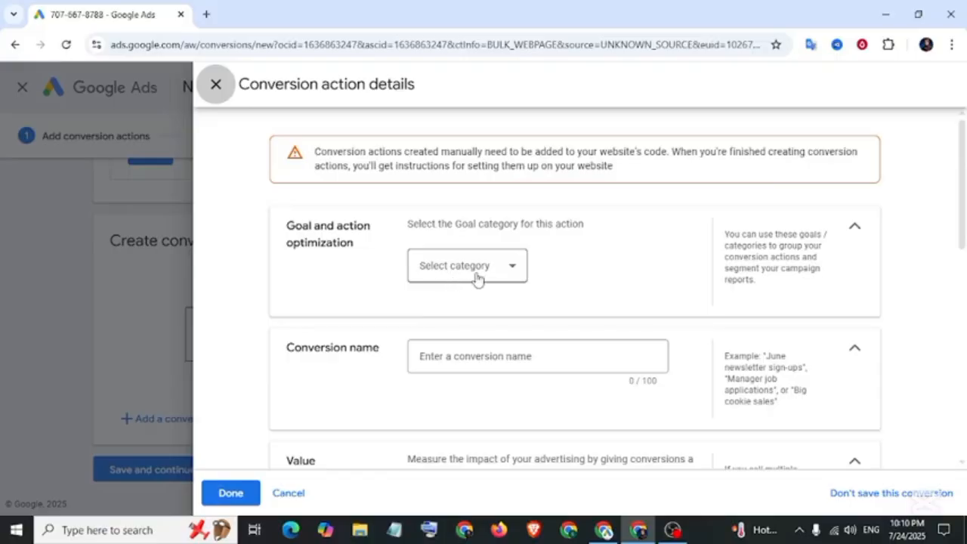
left_click(517, 269)
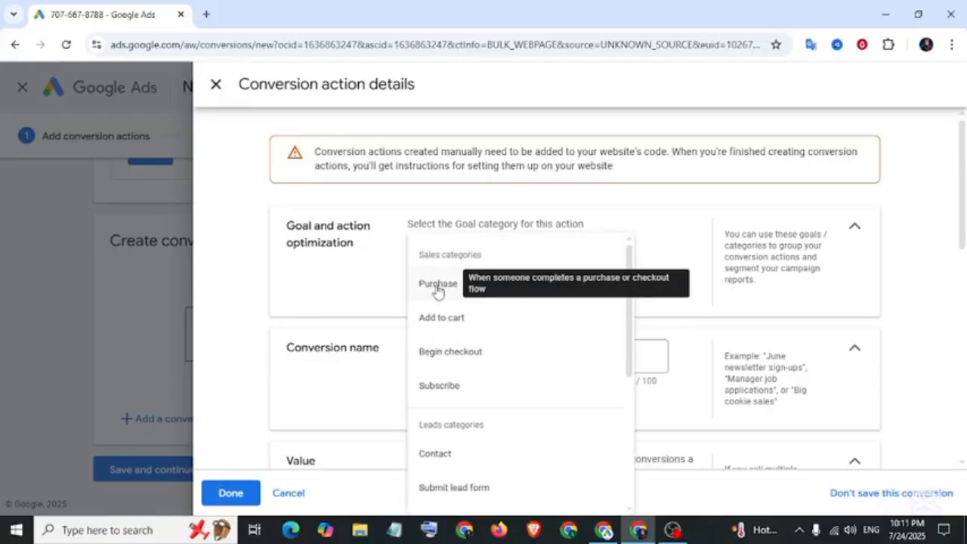
left_click(435, 286)
left_click(439, 334)
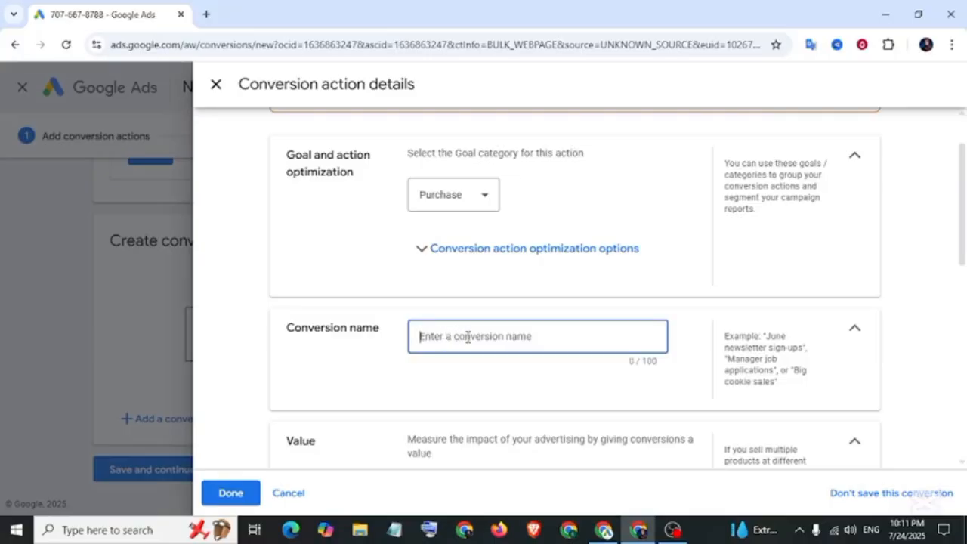
type("Purchase Conversion Track")
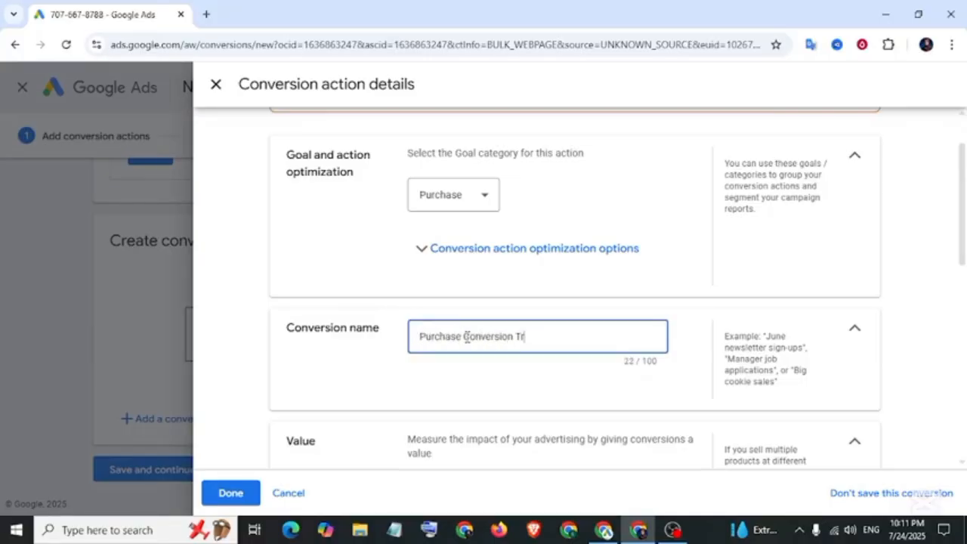
Step: Examine the conversion's Value section and compare the names and prices of the products on the store website
scroll(286, 298, "down", 2)
left_click_drag(284, 299, 320, 302)
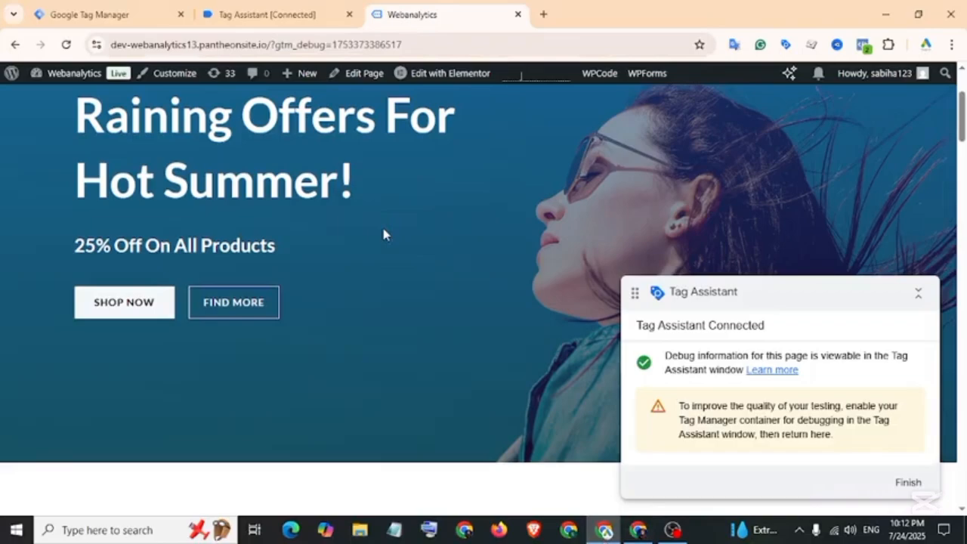
scroll(381, 226, "down", 5)
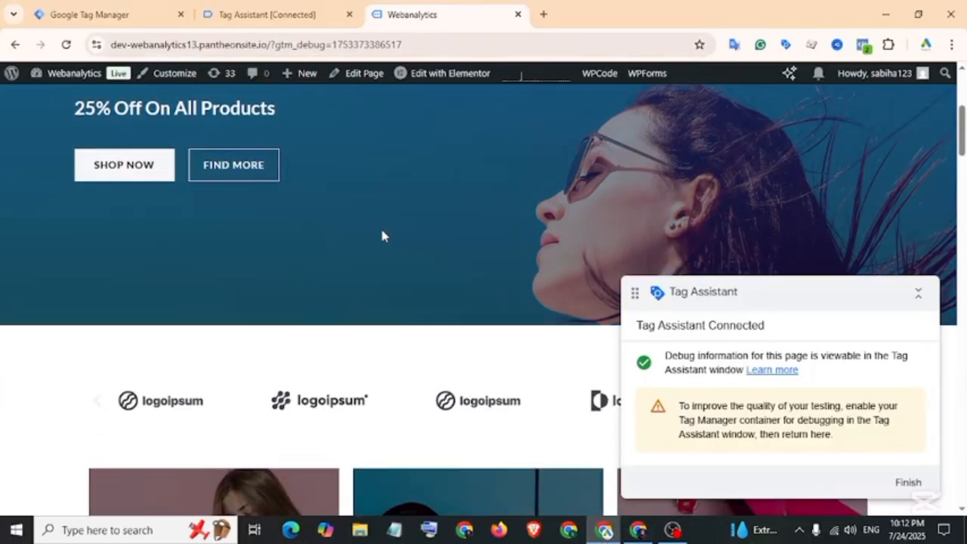
scroll(381, 236, "down", 10)
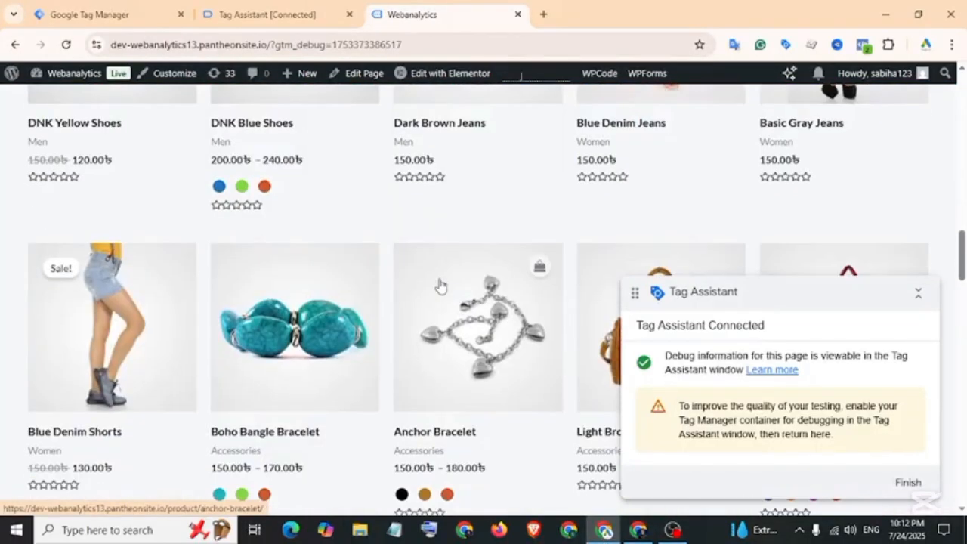
scroll(438, 287, "up", 1)
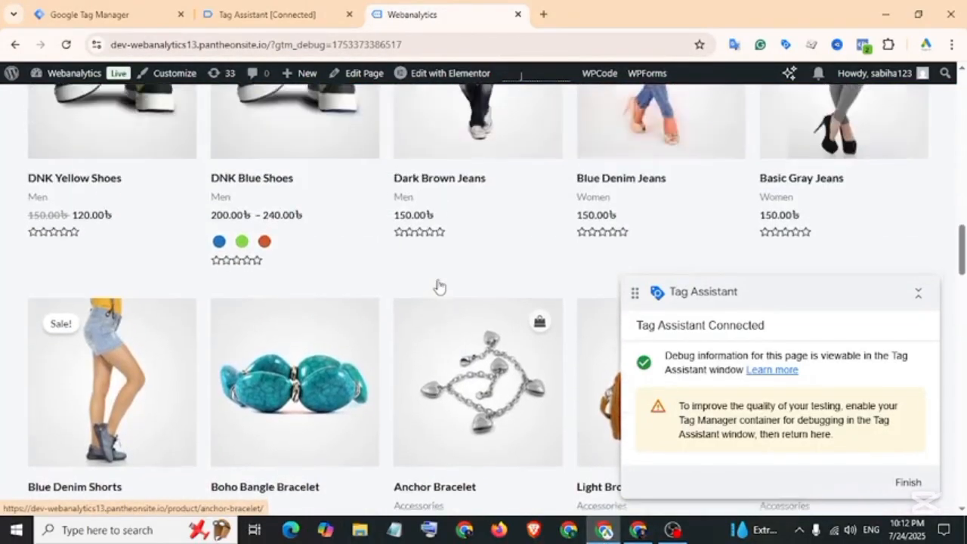
scroll(438, 287, "down", 3)
scroll(423, 279, "up", 4)
scroll(420, 278, "up", 2)
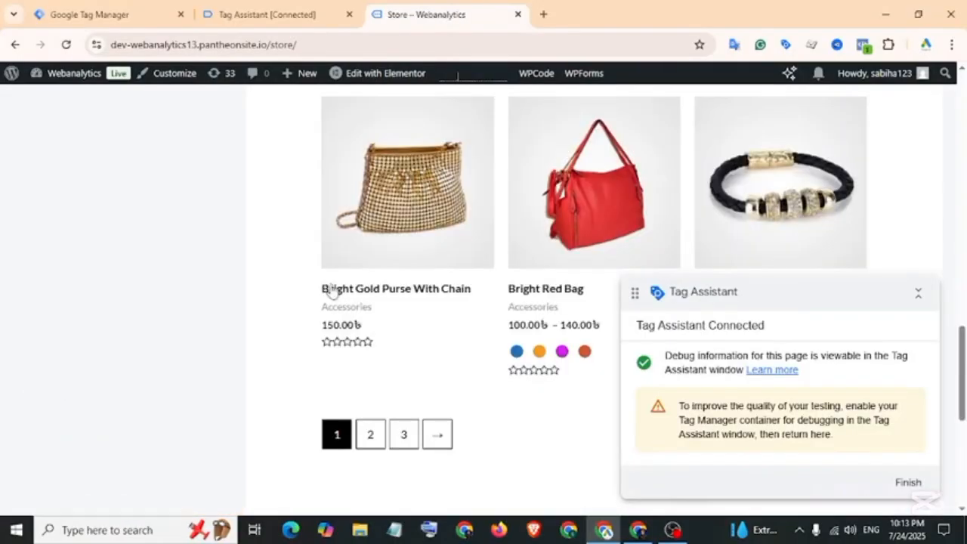
left_click_drag(316, 289, 475, 289)
scroll(309, 269, "up", 4)
left_click_drag(319, 259, 545, 254)
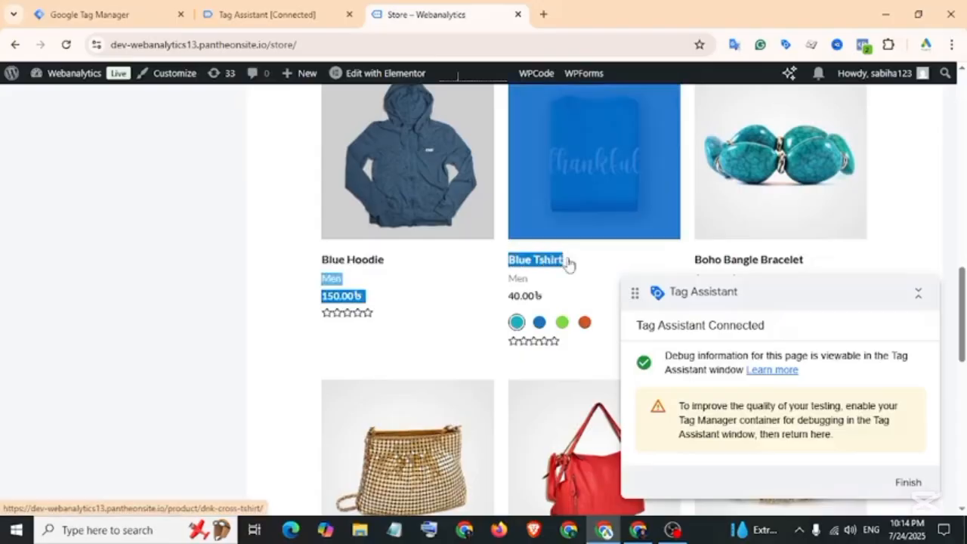
left_click_drag(694, 259, 810, 262)
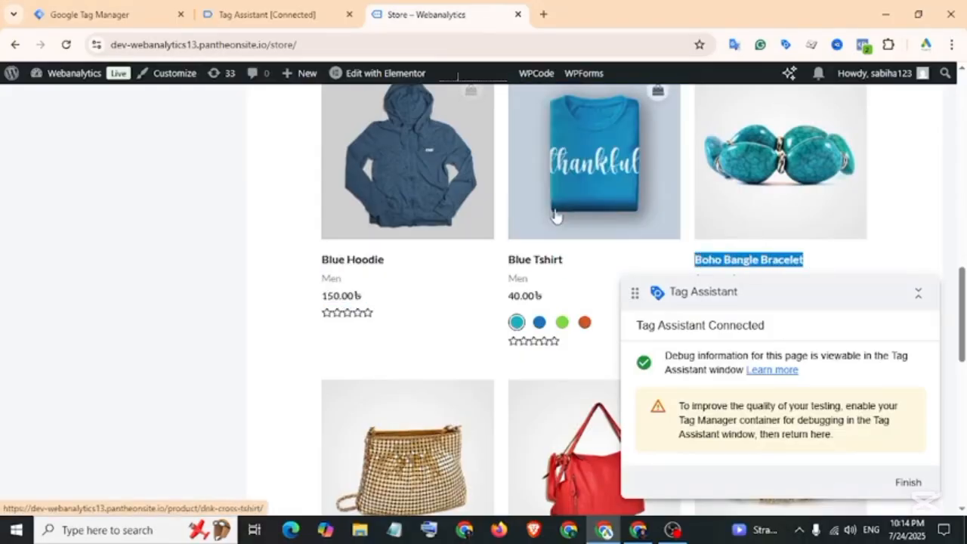
scroll(755, 211, "down", 2)
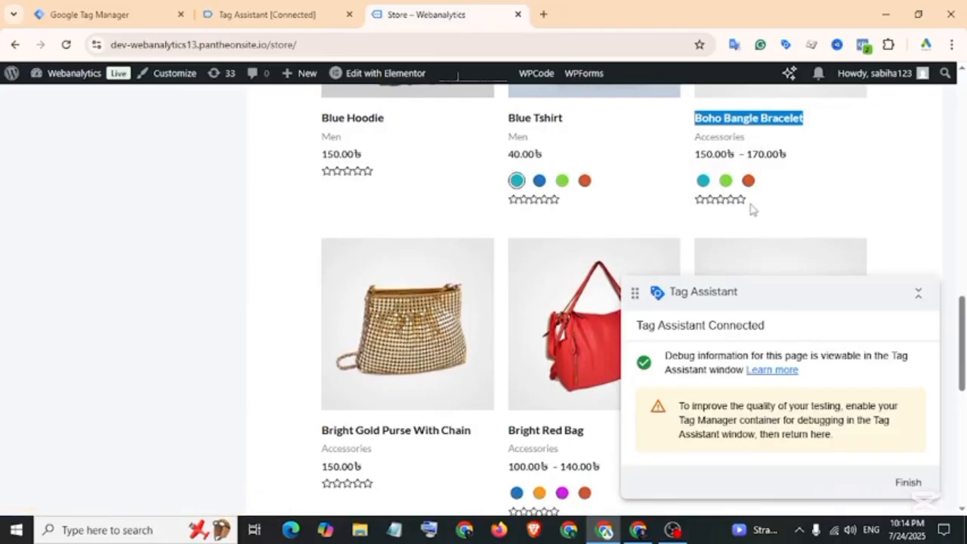
scroll(751, 210, "up", 3)
scroll(459, 278, "down", 2)
scroll(459, 279, "down", 4)
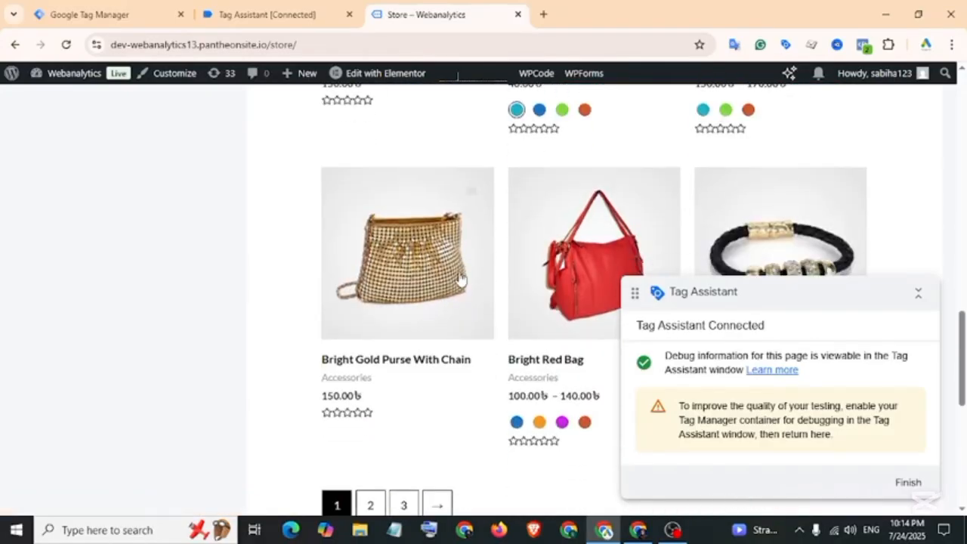
scroll(461, 287, "up", 3)
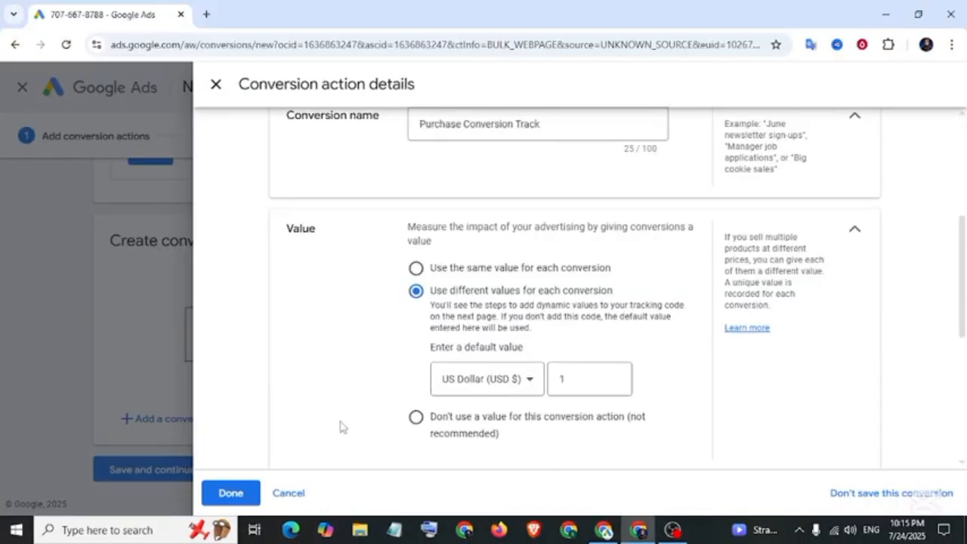
Step: Look through the available sales and leads goal categories, keeping the current selection
scroll(340, 425, "up", 4)
left_click(490, 268)
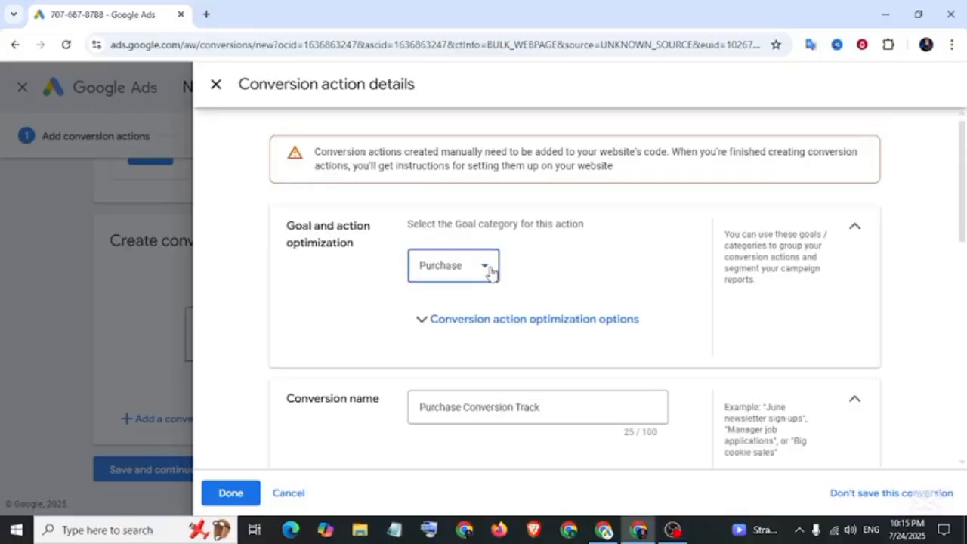
scroll(516, 346, "down", 1)
scroll(516, 346, "down", 2)
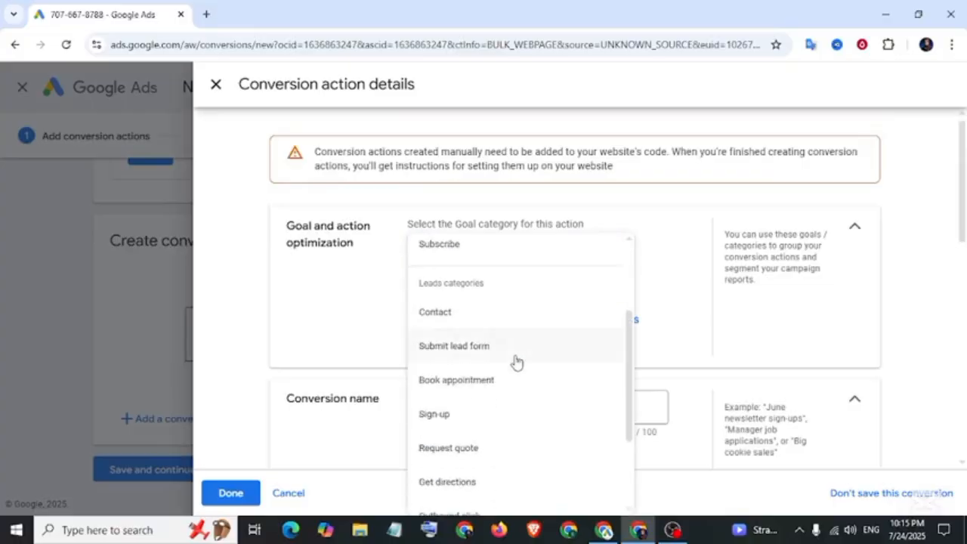
scroll(452, 346, "down", 2)
scroll(456, 395, "up", 3)
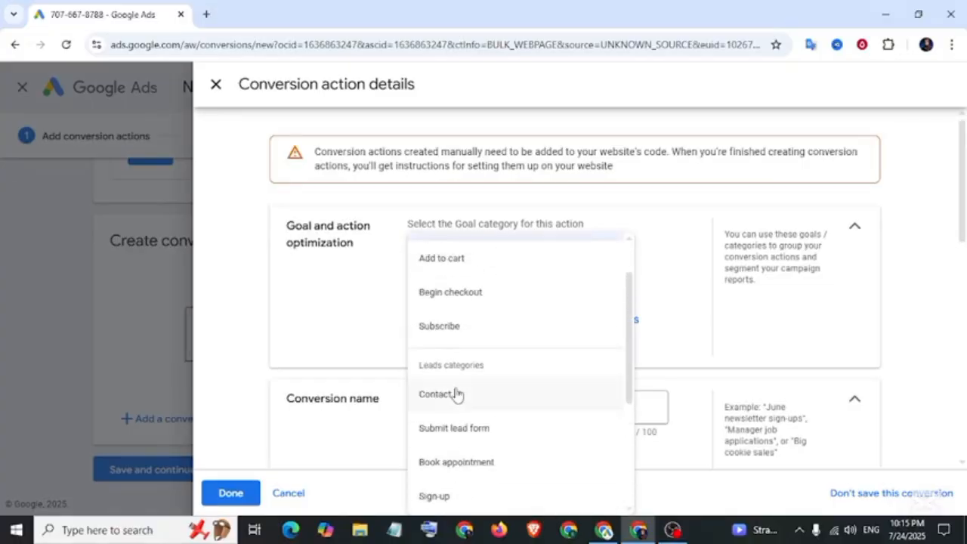
double_click(388, 293)
Step: Switch the value setting to the same value for each conversion and back to different values for each conversion
scroll(388, 293, "down", 3)
left_click(416, 339)
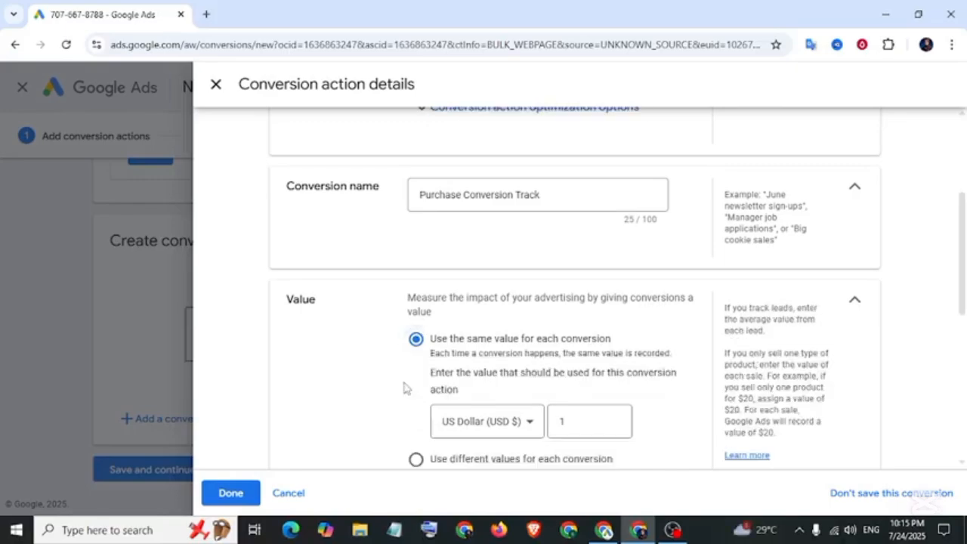
left_click(416, 459)
Step: Review the conversion count options and expand the click-through conversion window settings
scroll(380, 370, "down", 3)
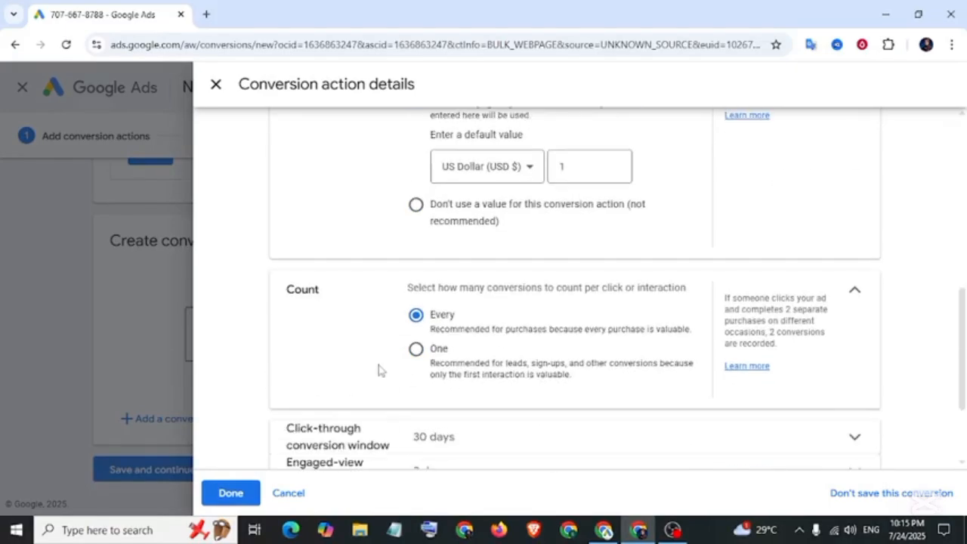
left_click_drag(293, 290, 321, 290)
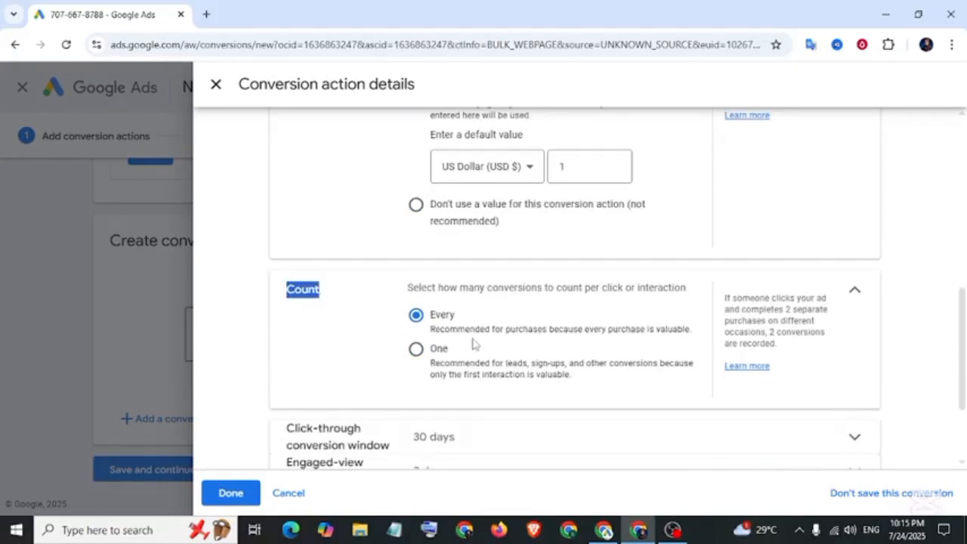
left_click(307, 339)
scroll(380, 340, "down", 2)
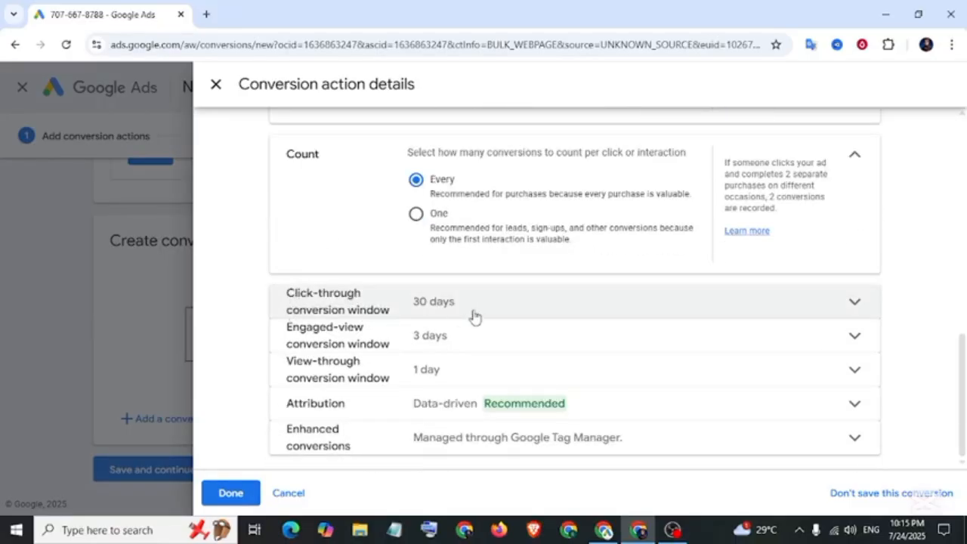
left_click(540, 305)
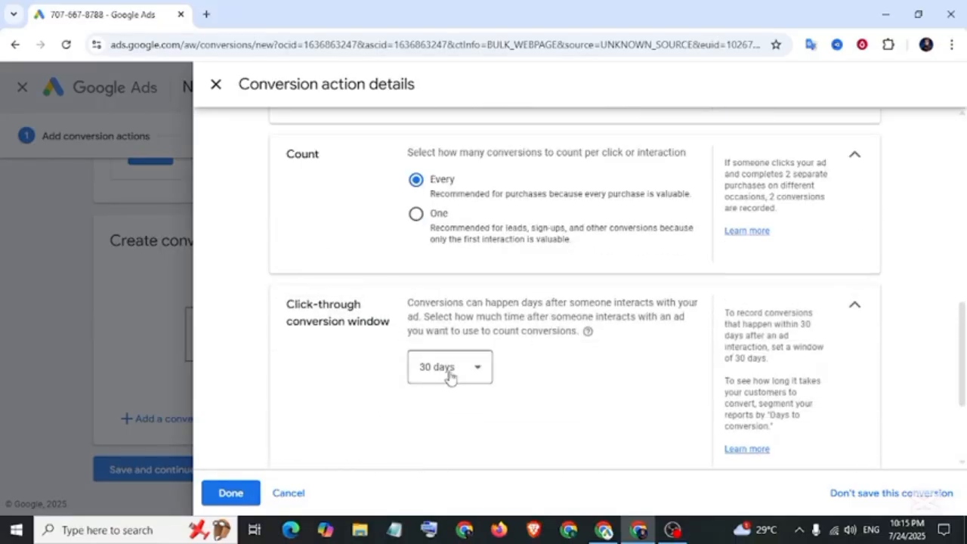
scroll(404, 385, "down", 2)
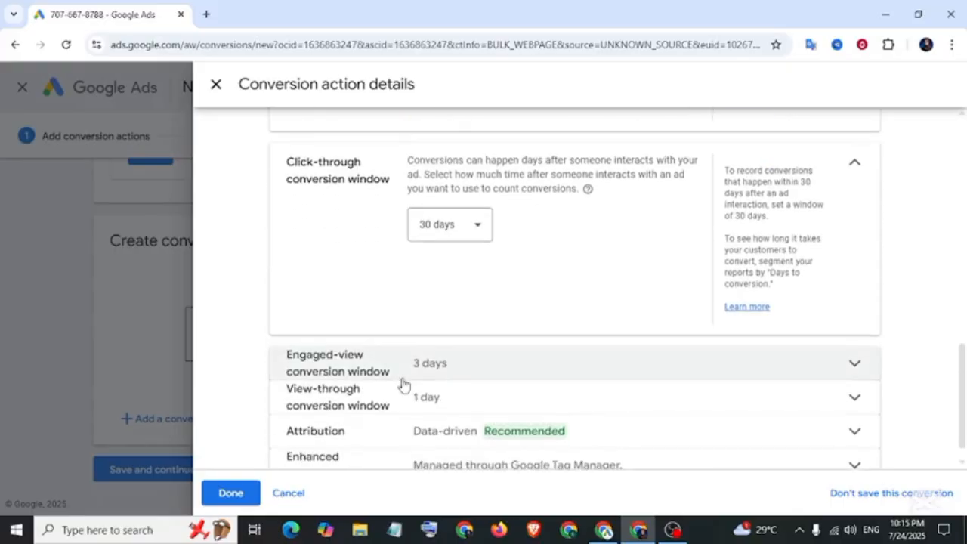
Step: Expand the enhanced conversions settings of the conversion action
scroll(404, 385, "down", 1)
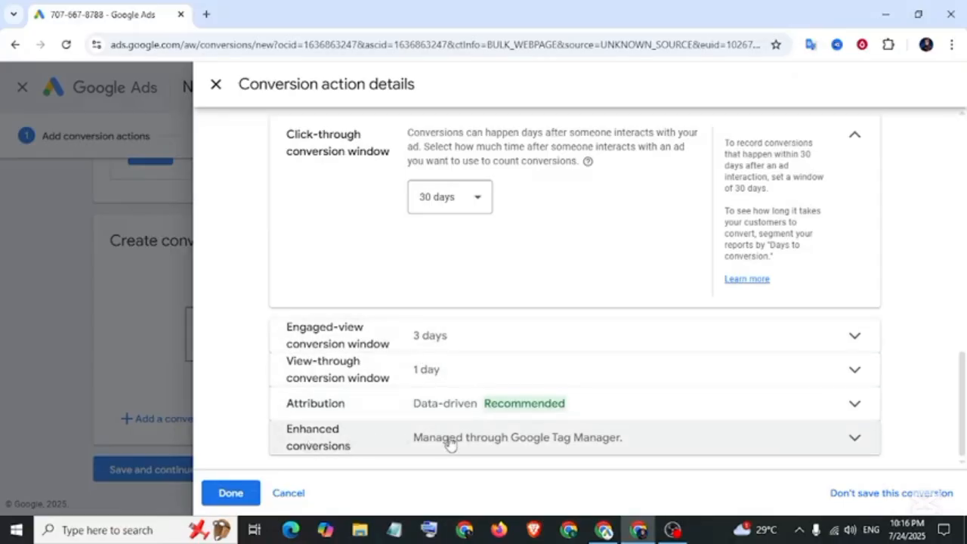
left_click(482, 445)
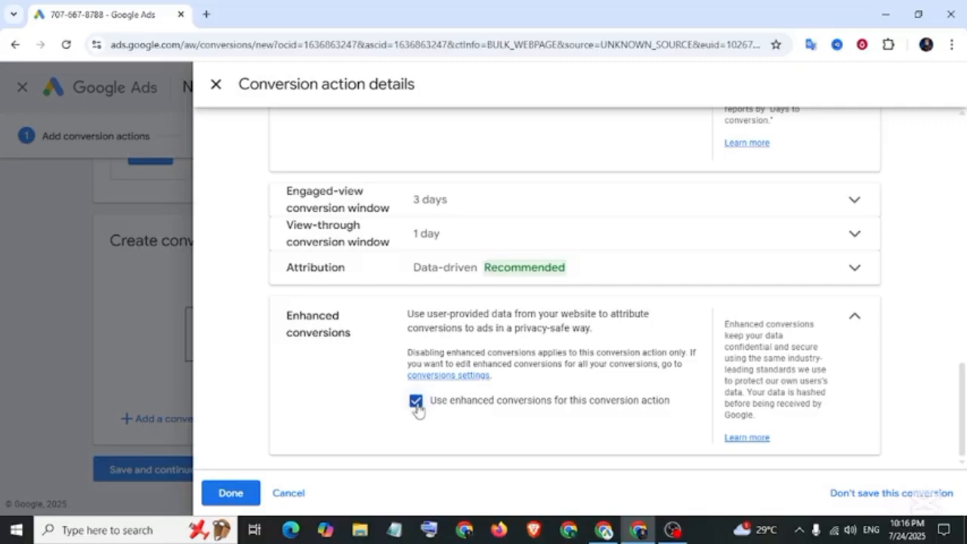
Step: Expand the engaged-view conversion window settings and review the available durations
scroll(312, 320, "up", 2)
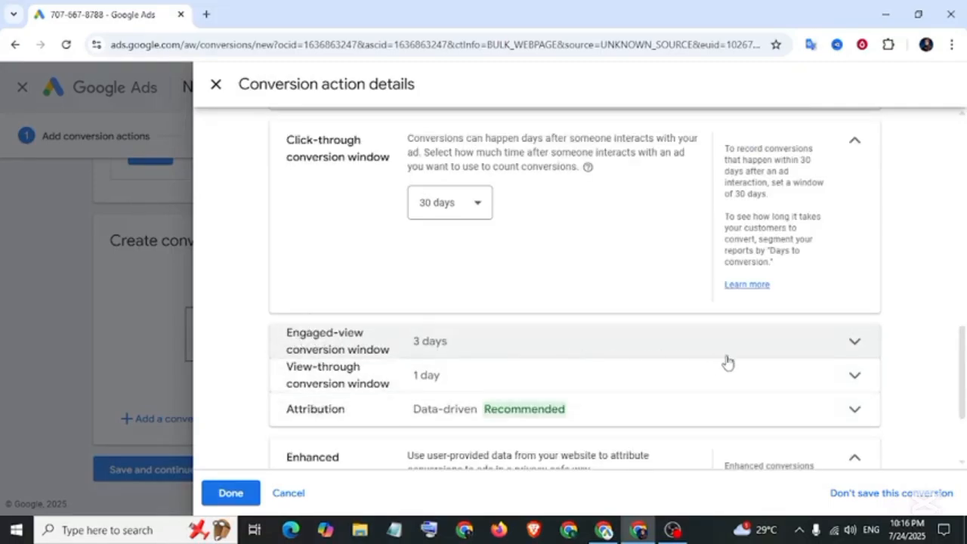
left_click(854, 342)
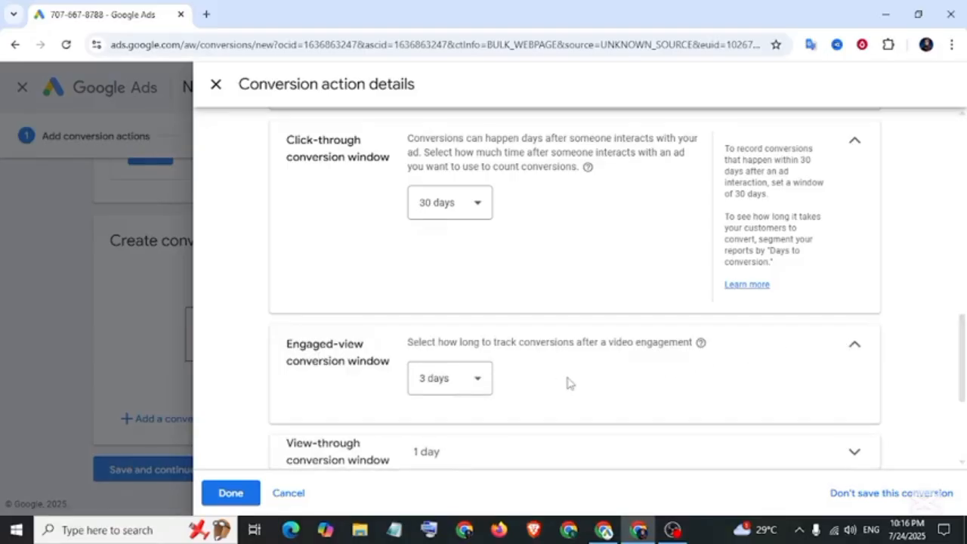
left_click(478, 378)
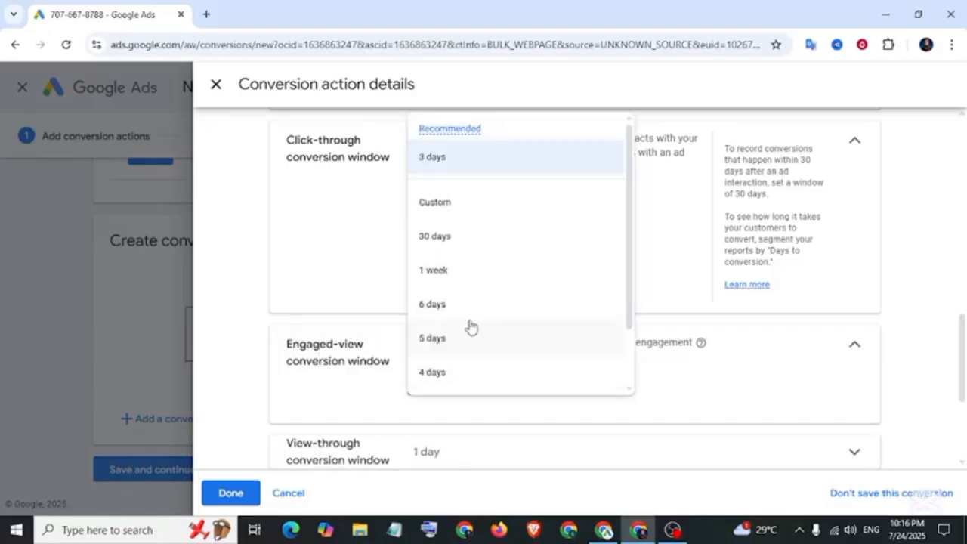
scroll(317, 422, "down", 3)
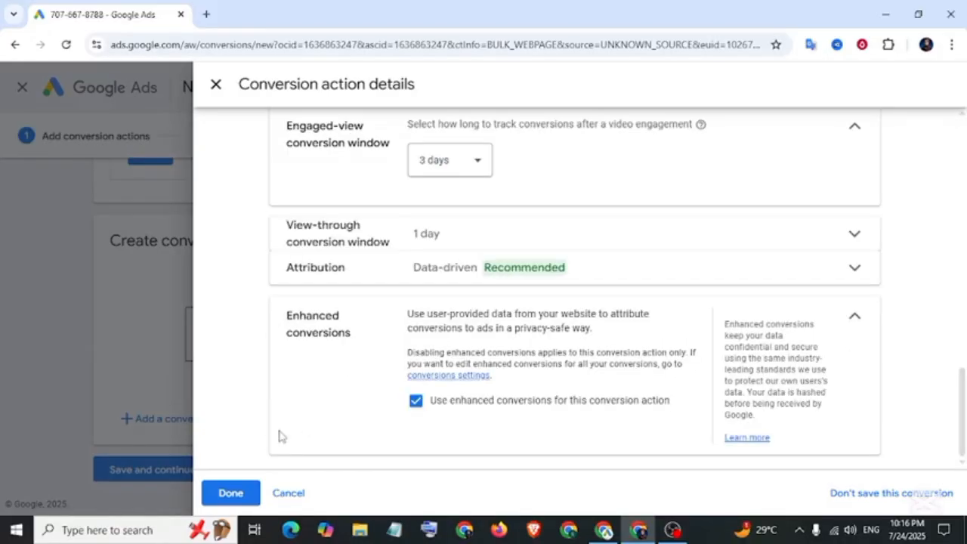
Step: Finish the conversion action details, save the purchase conversion action and show its Google Tag Manager setup instructions
left_click(232, 495)
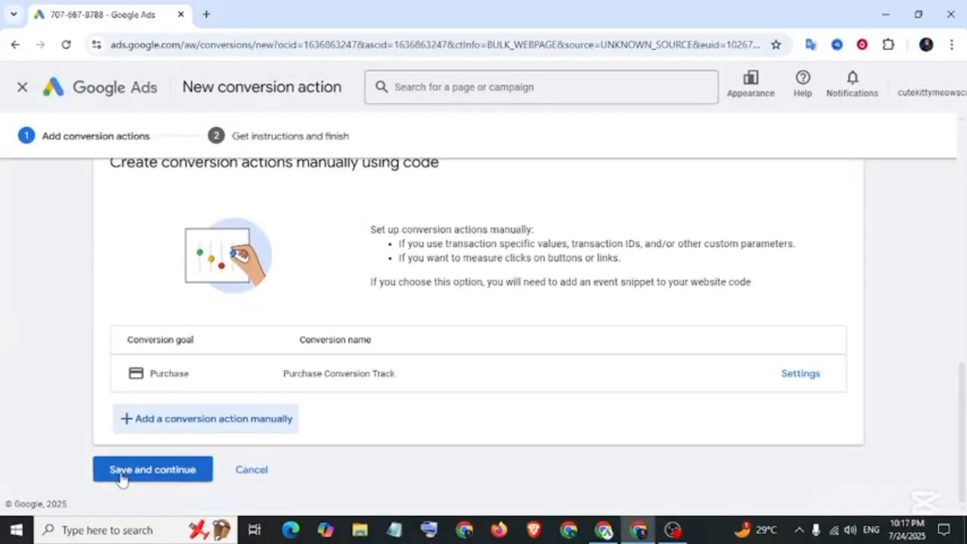
left_click(183, 479)
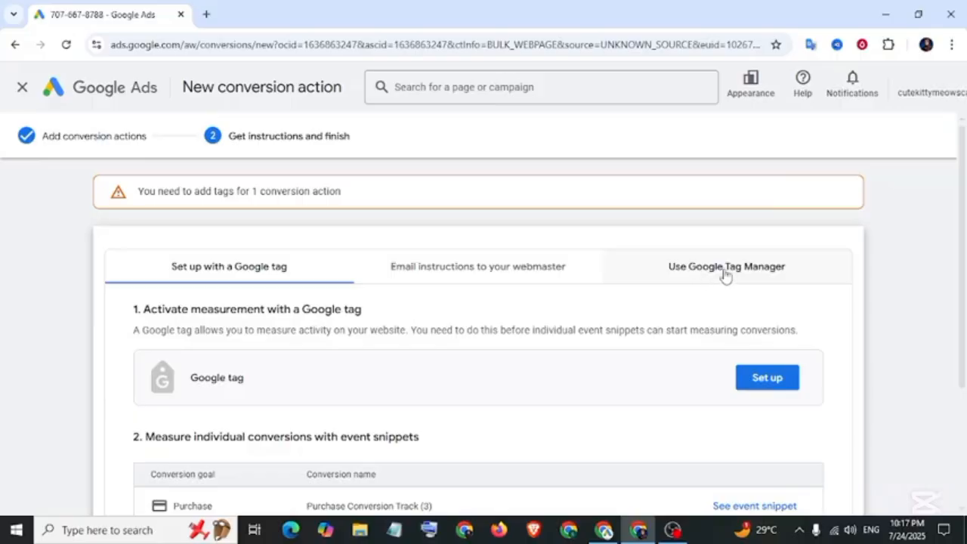
left_click(759, 273)
scroll(215, 386, "down", 1)
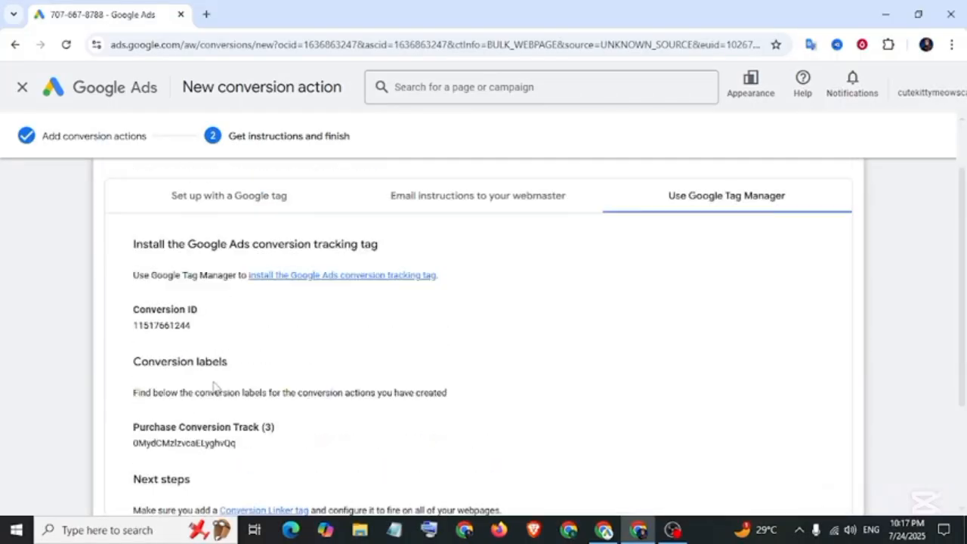
Step: Examine the conversion ID, the purchase conversion label and the next steps in the Tag Manager instructions
left_click_drag(129, 315, 194, 326)
scroll(202, 332, "down", 1)
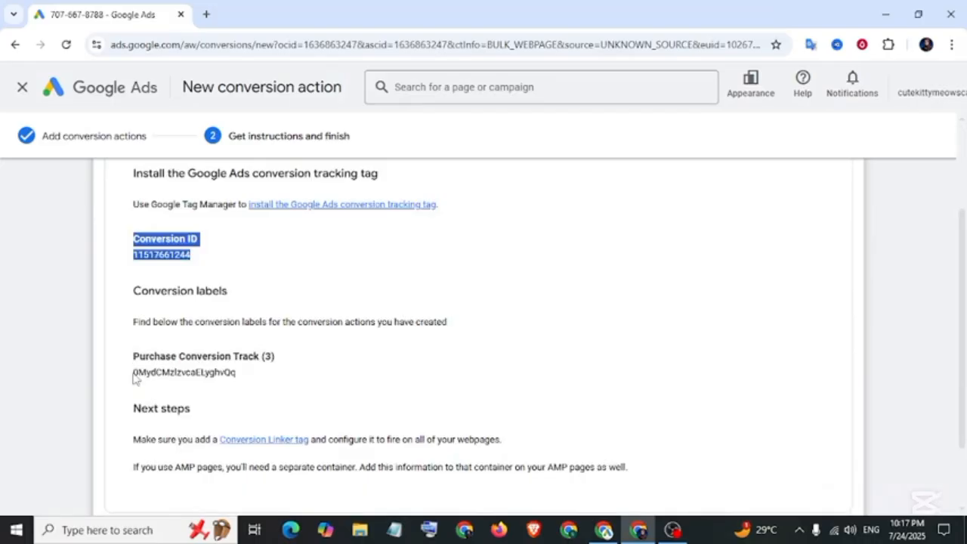
left_click_drag(133, 373, 240, 377)
scroll(243, 379, "down", 1)
left_click_drag(133, 339, 193, 338)
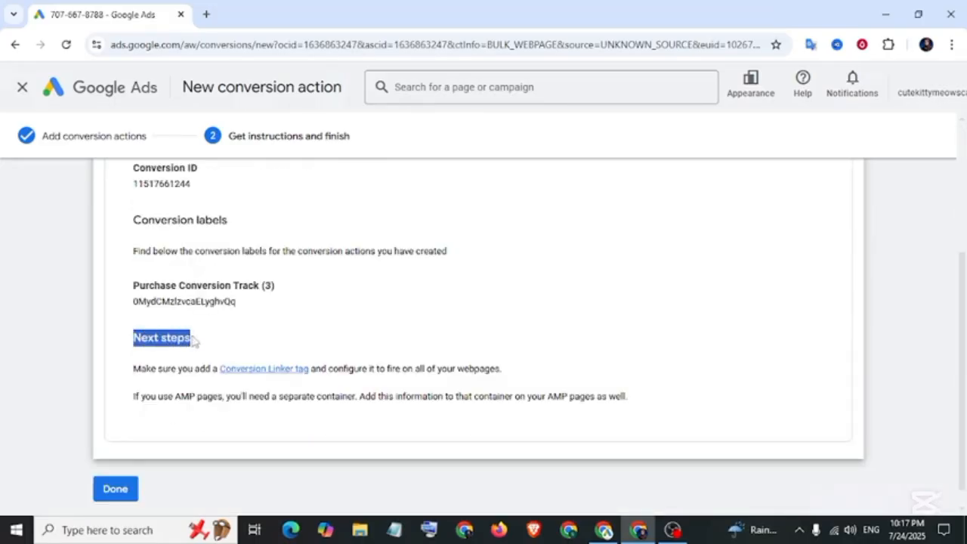
left_click_drag(134, 367, 633, 412)
key("alt+Tab")
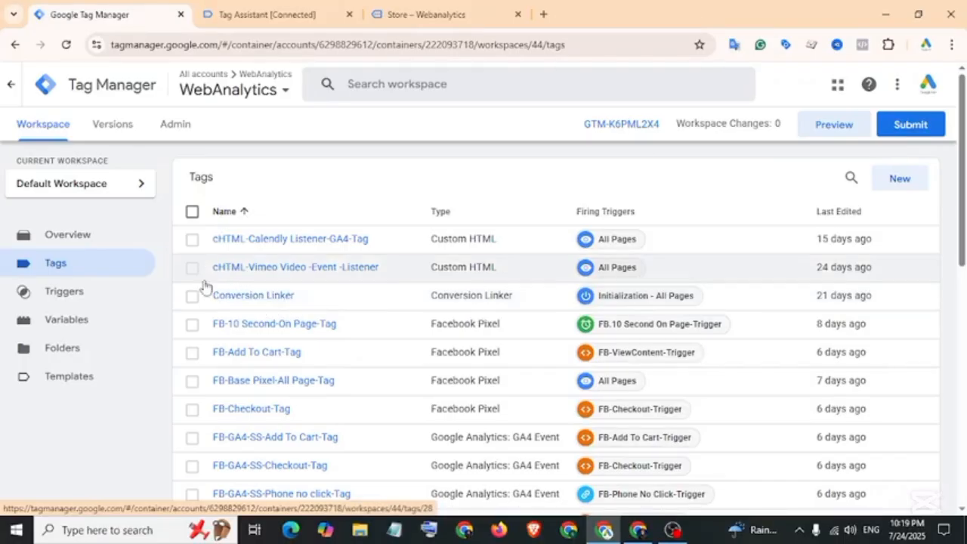
left_click(64, 236)
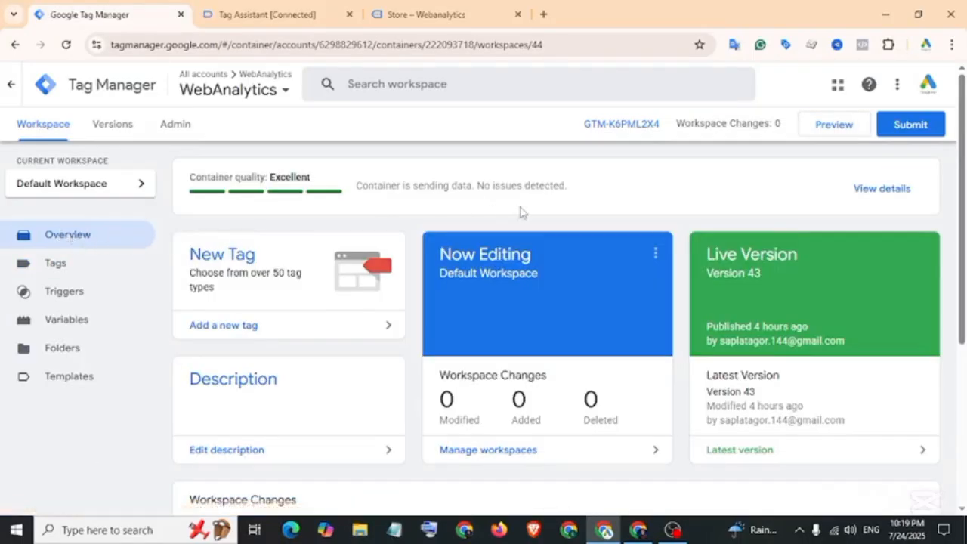
left_click(830, 126)
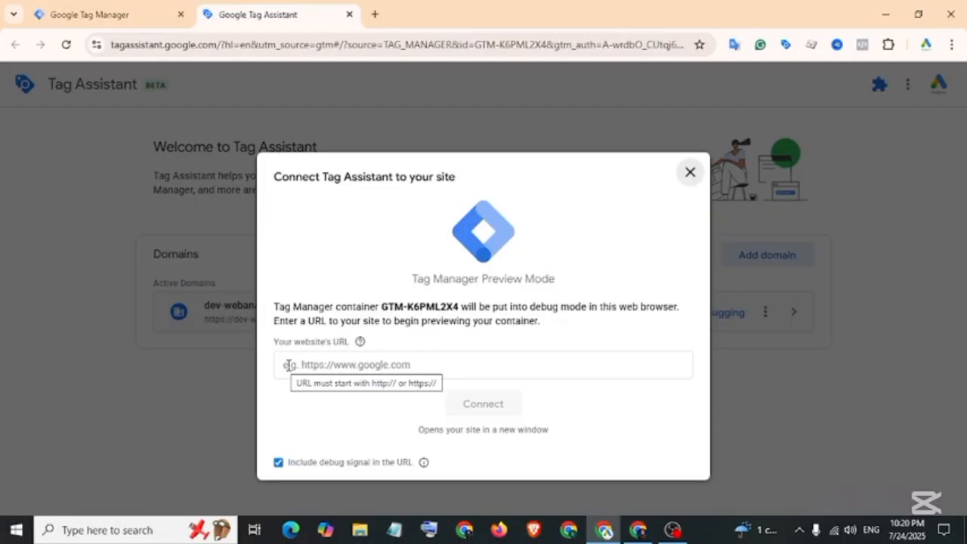
left_click(288, 366)
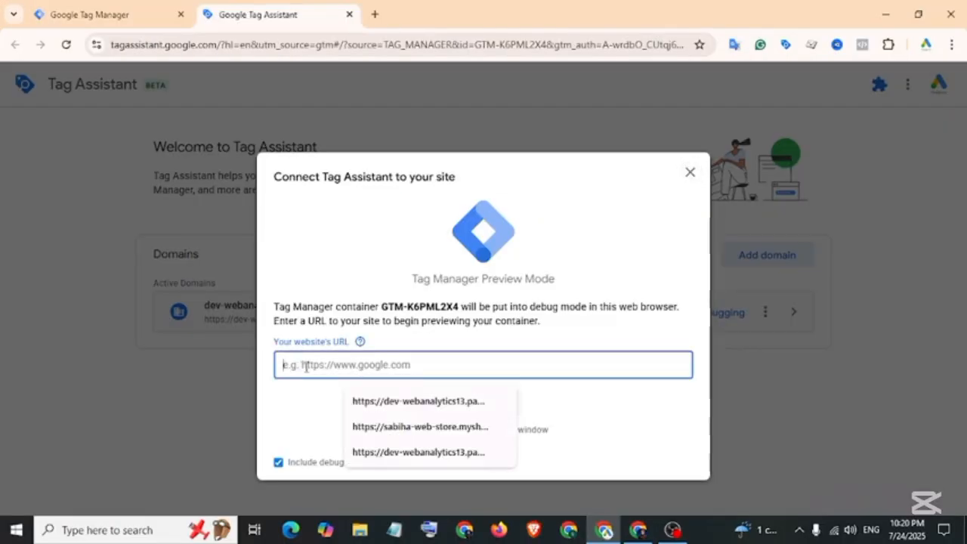
left_click(417, 401)
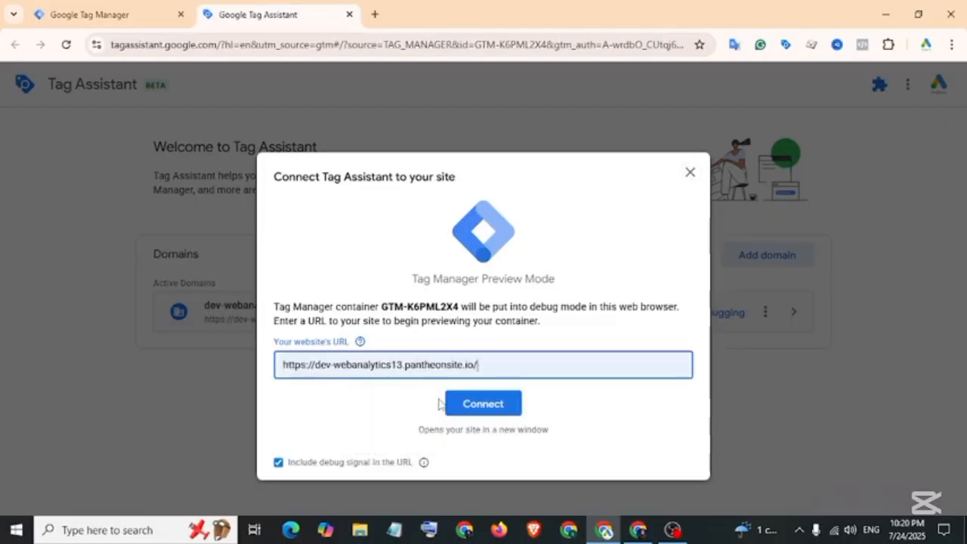
left_click(474, 406)
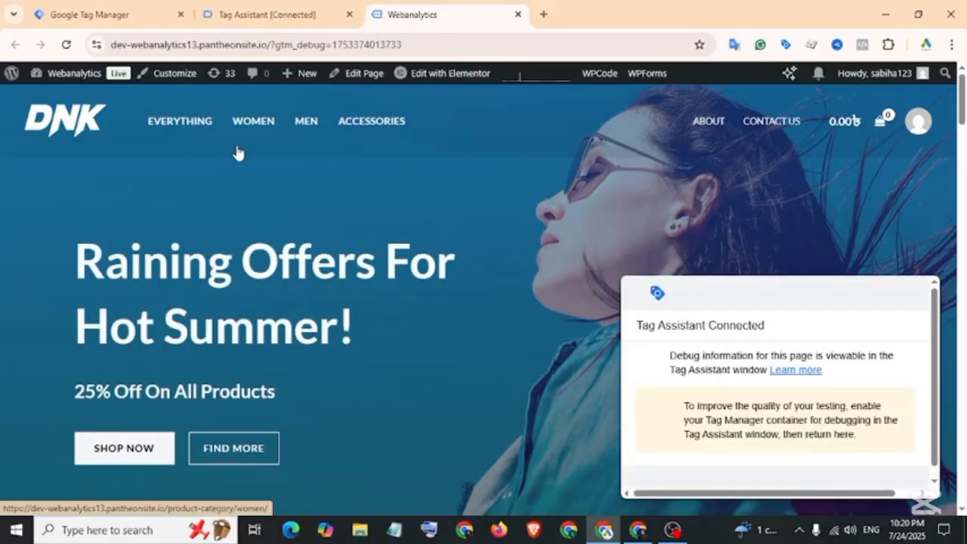
Step: Place a test order on the store for one Black Over-the-shoulder Handbag, starting from the women's category
left_click(247, 124)
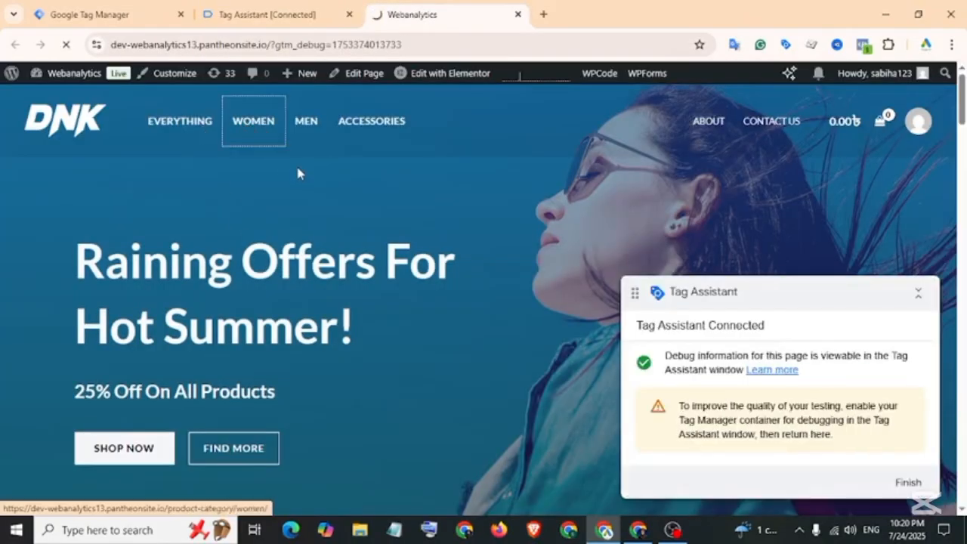
scroll(744, 208, "down", 5)
left_click(744, 207)
scroll(645, 417, "down", 1)
left_click(647, 399)
left_click(827, 233)
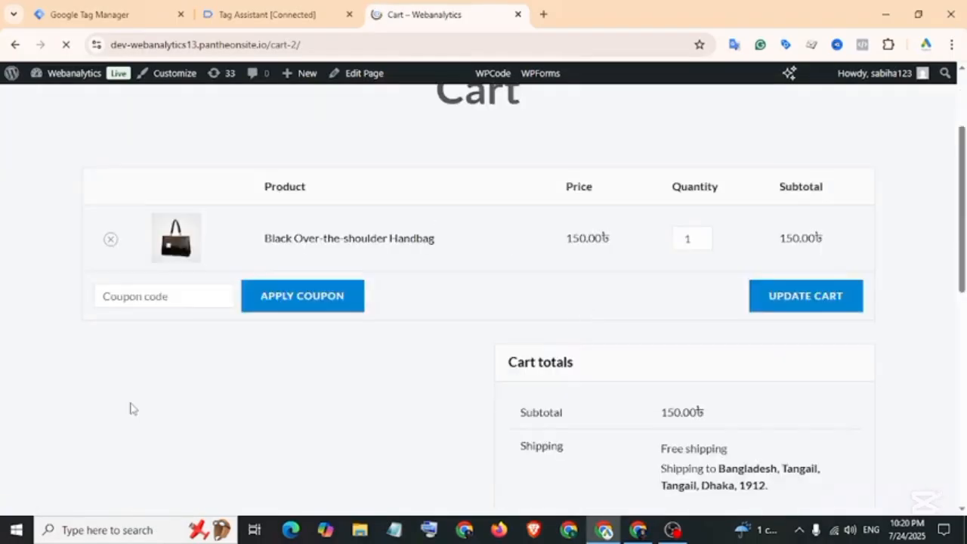
left_click(642, 189)
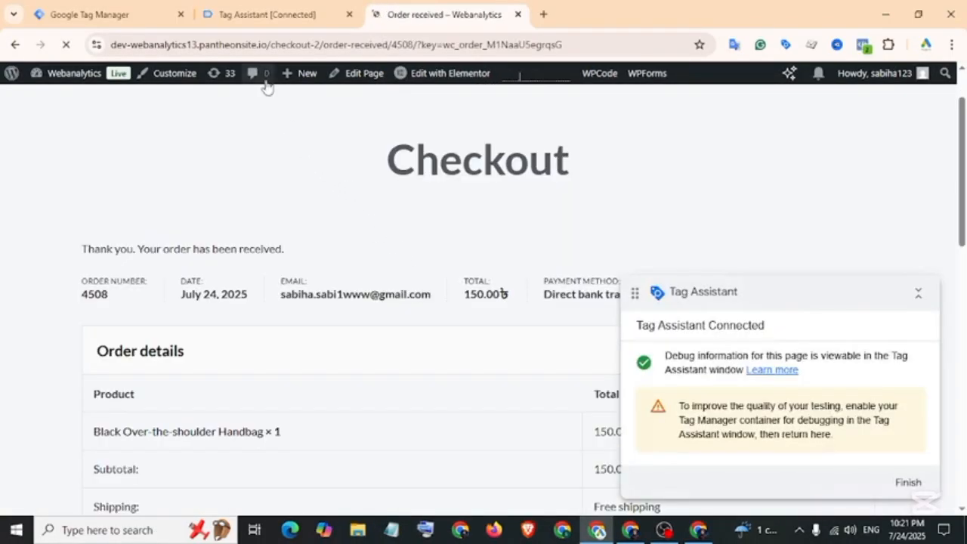
Step: In Tag Assistant, show the data layer values of the order page's purchase event and copy the event name
left_click(247, 16)
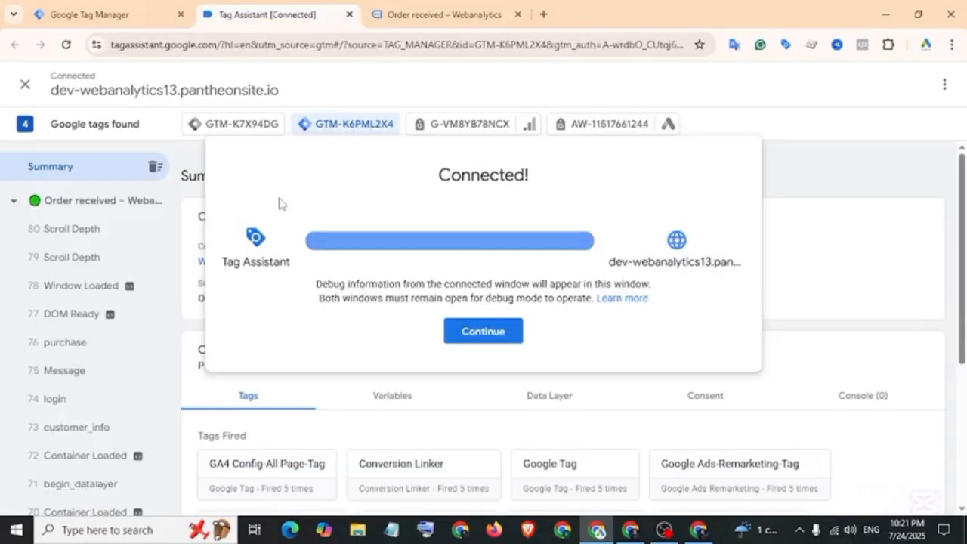
left_click(477, 333)
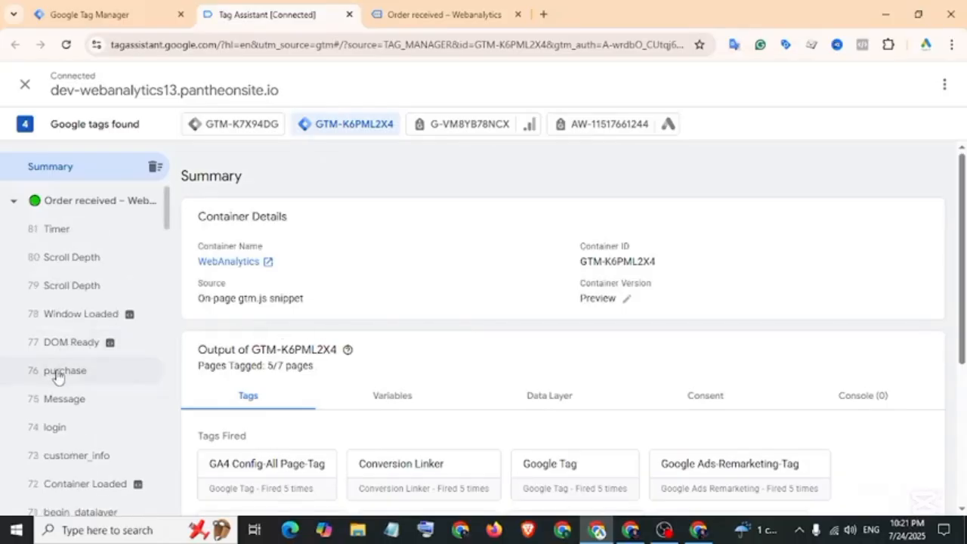
left_click(56, 372)
left_click(570, 333)
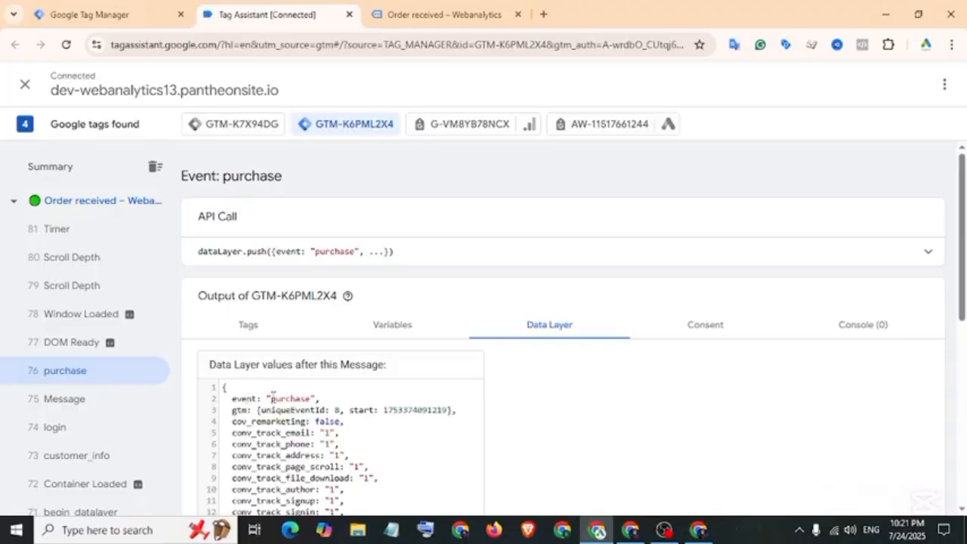
double_click(276, 396)
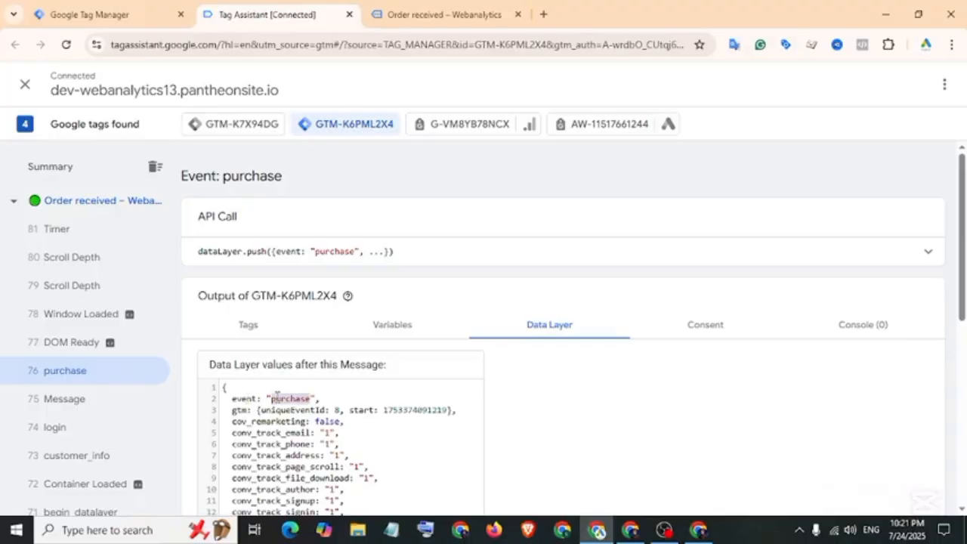
right_click(277, 396)
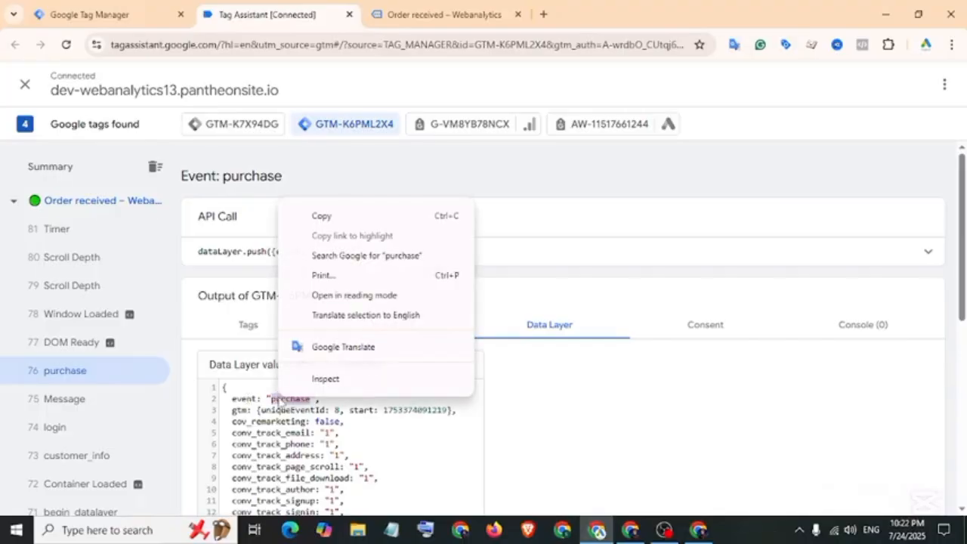
left_click(325, 216)
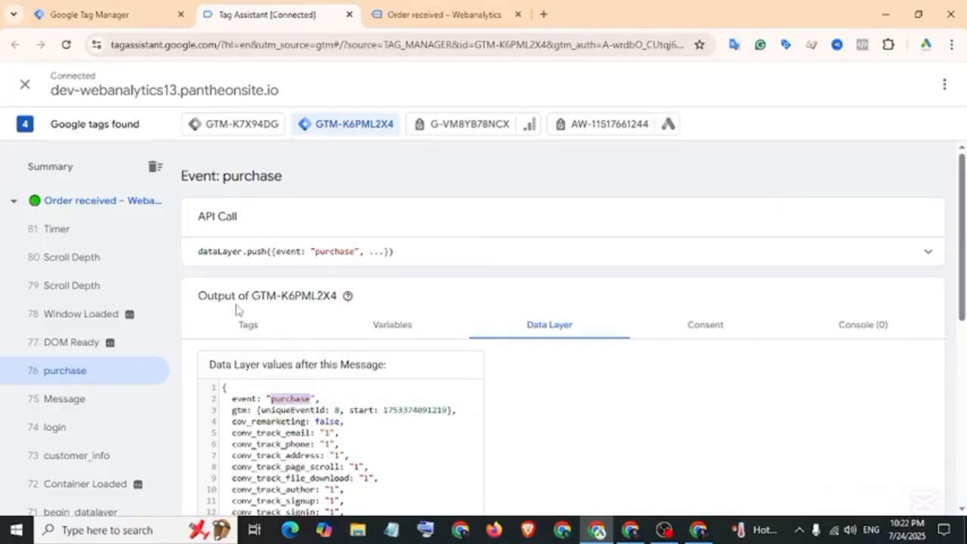
Step: Return to Tag Manager and start a new trigger of type Custom Event
left_click(108, 18)
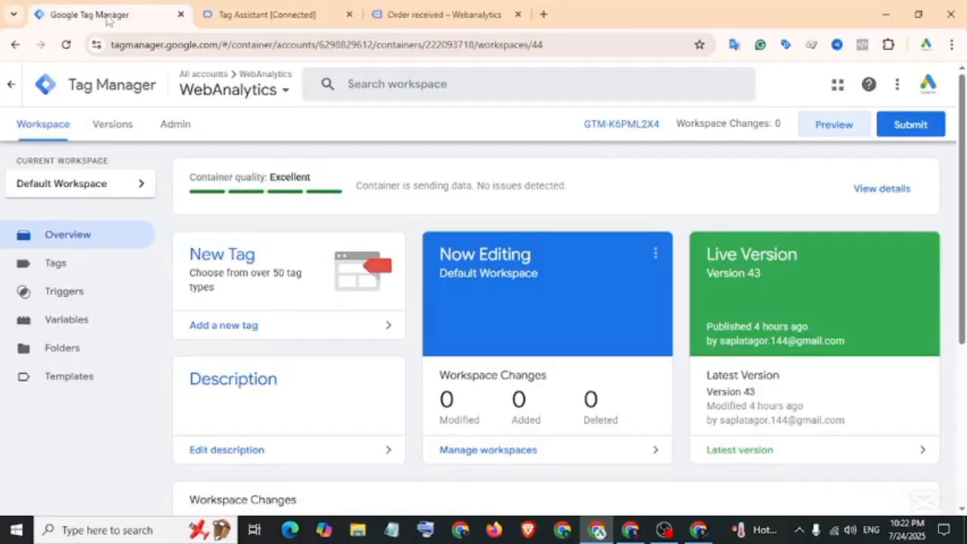
left_click(62, 293)
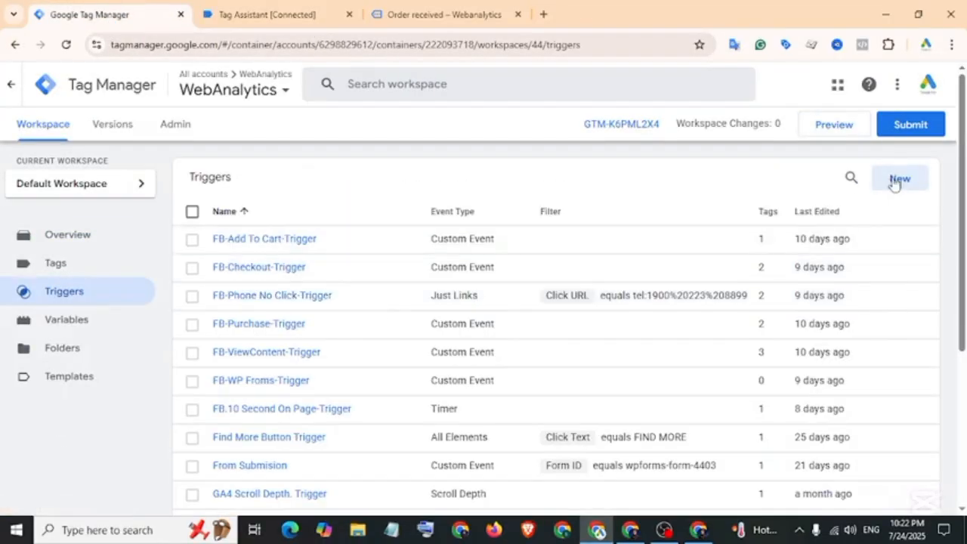
left_click(894, 182)
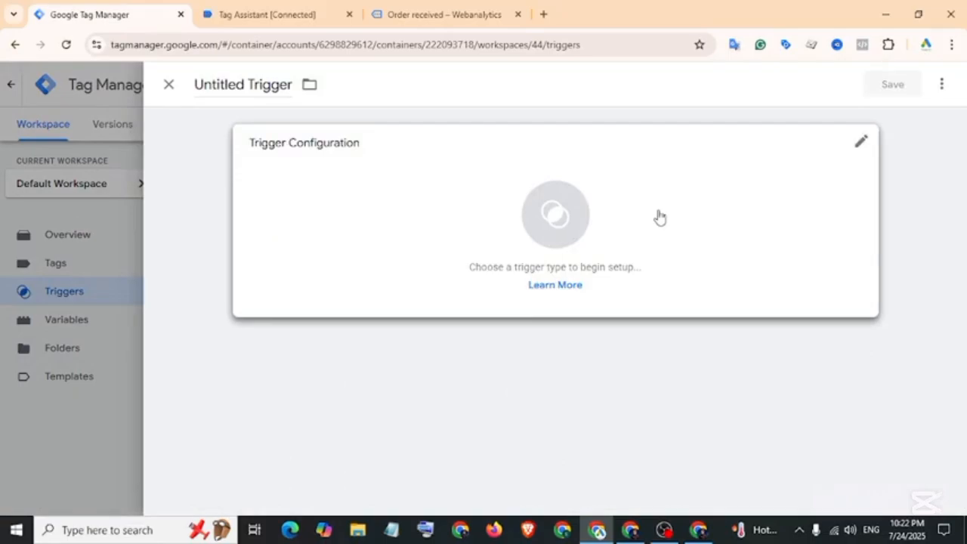
left_click(659, 218)
scroll(650, 226, "down", 5)
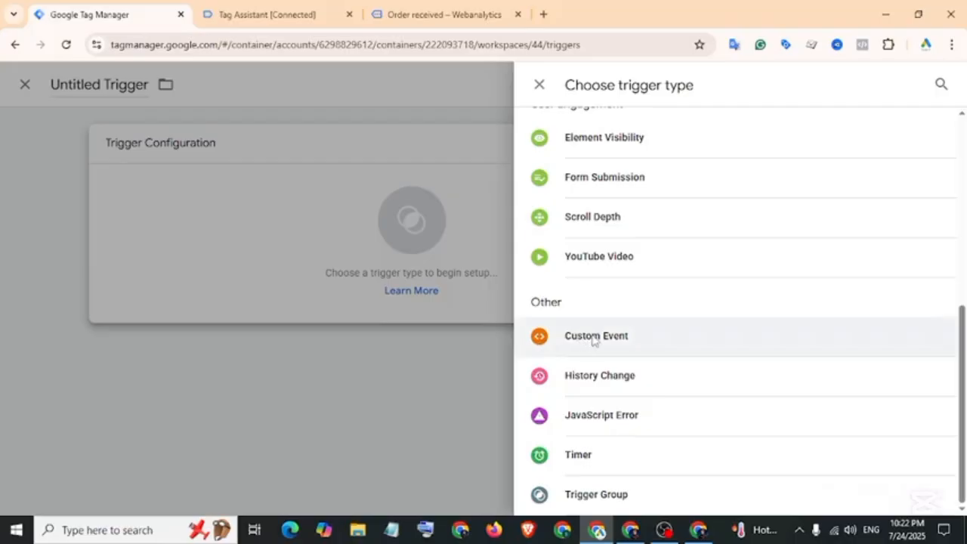
left_click(586, 340)
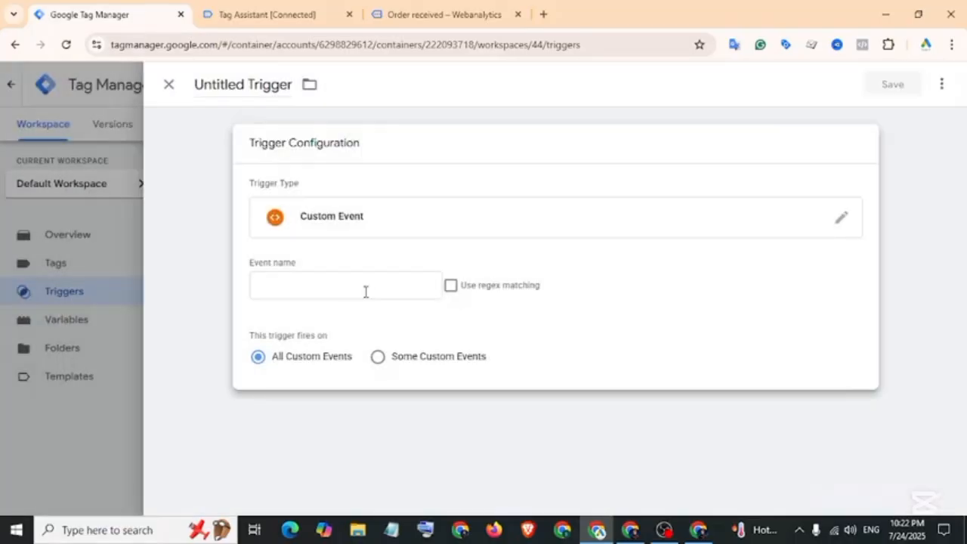
Step: Set the custom event trigger's event name to the copied value purchase, checking it against the Tag Assistant data layer
left_click(314, 286)
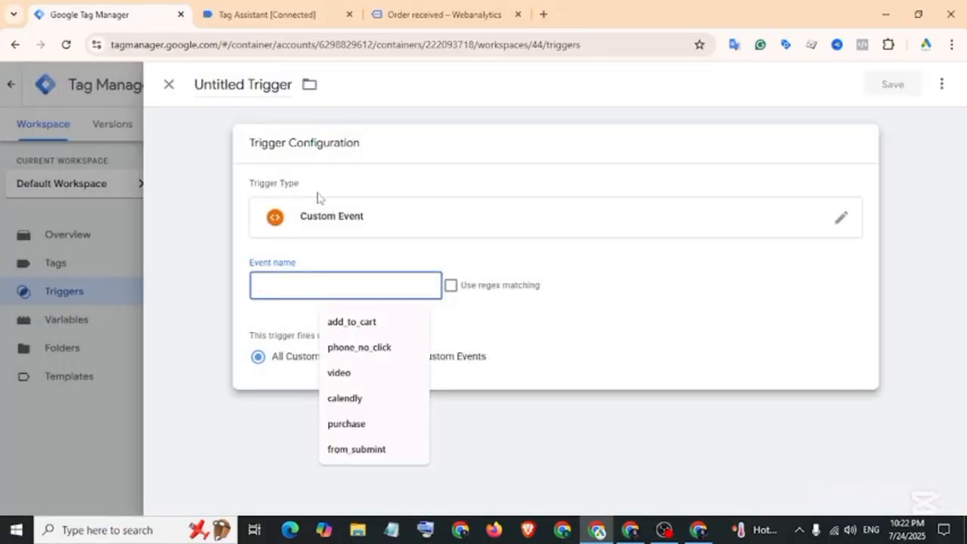
left_click(273, 23)
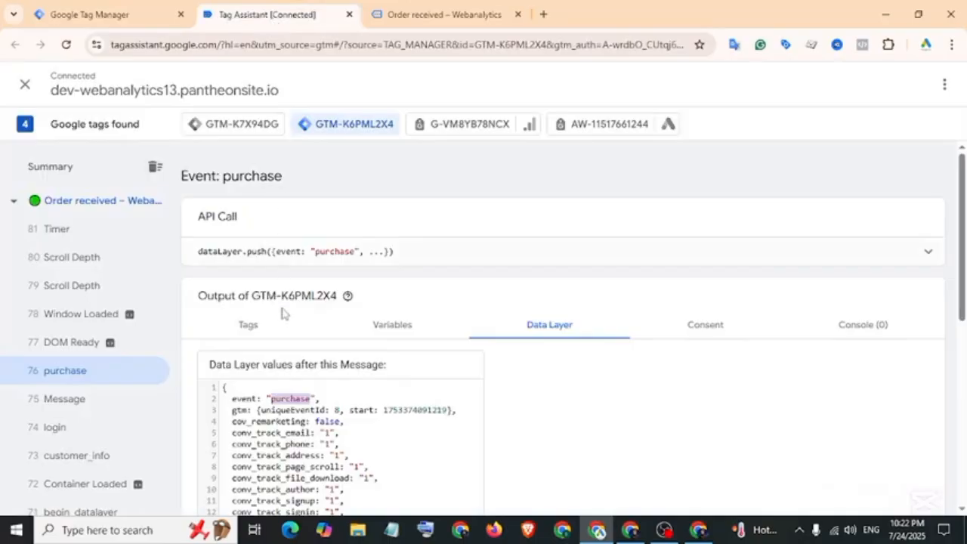
left_click(151, 14)
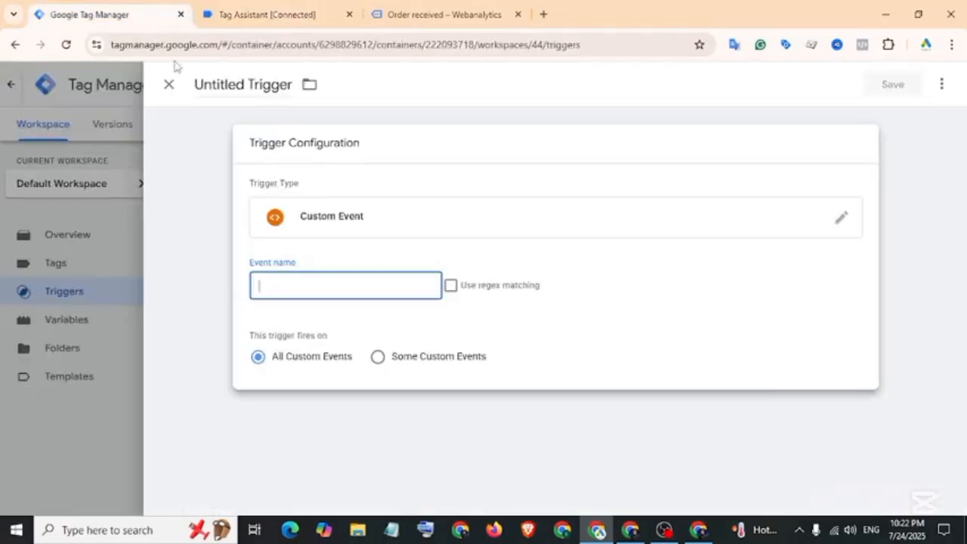
key("ctrl+v")
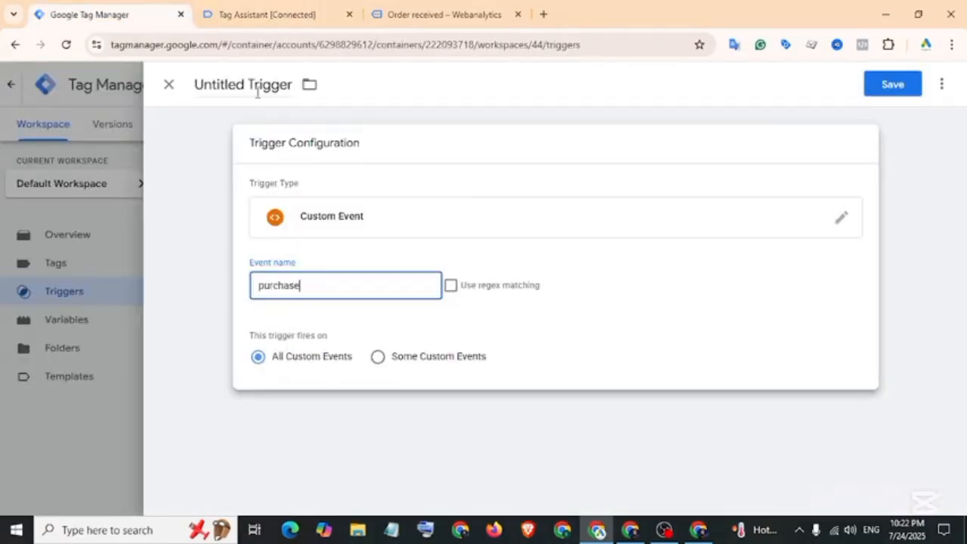
Step: Name the trigger "Google Ads-Purchase -Trigger"
left_click(232, 82)
type("Google Ads")
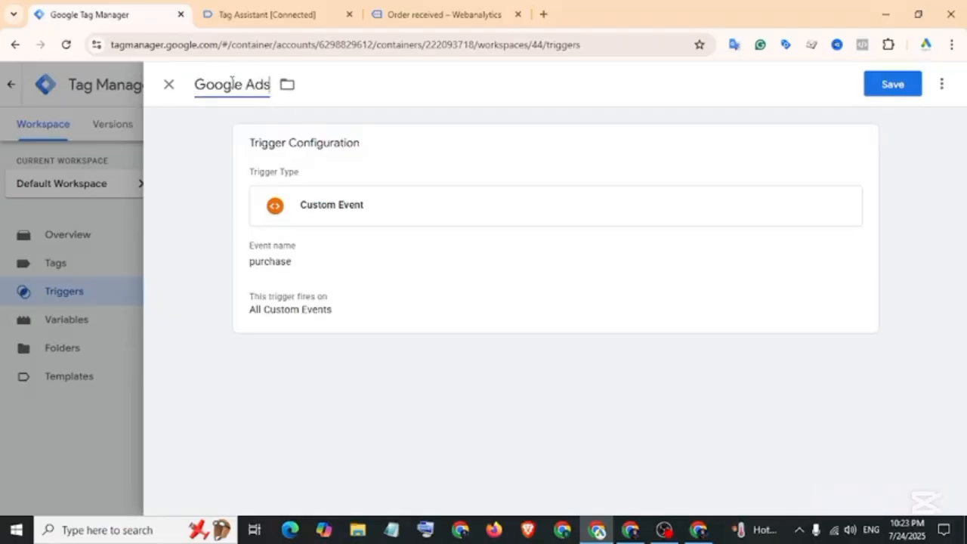
type("-Purchase -Trigger")
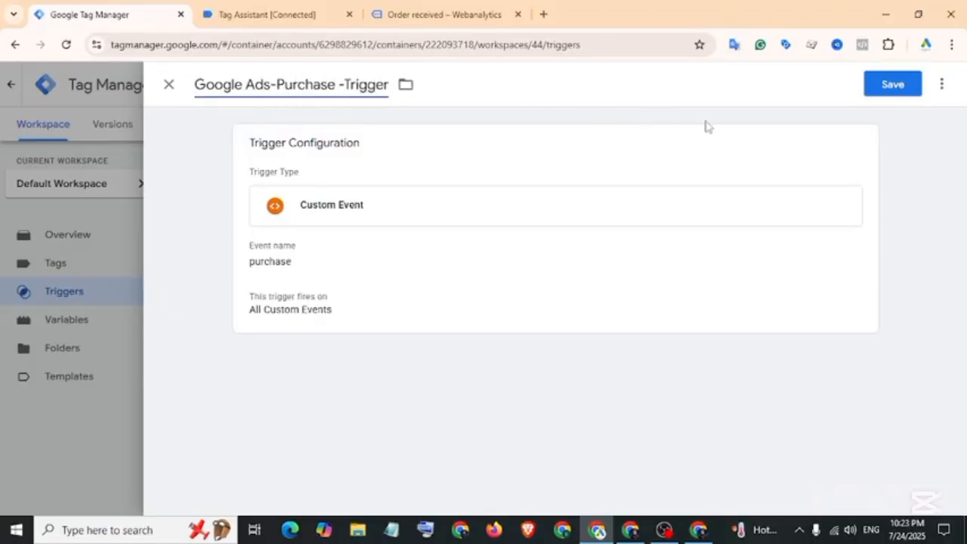
Step: Save the trigger and start a new tag of type Google Ads Conversion Tracking
left_click(896, 87)
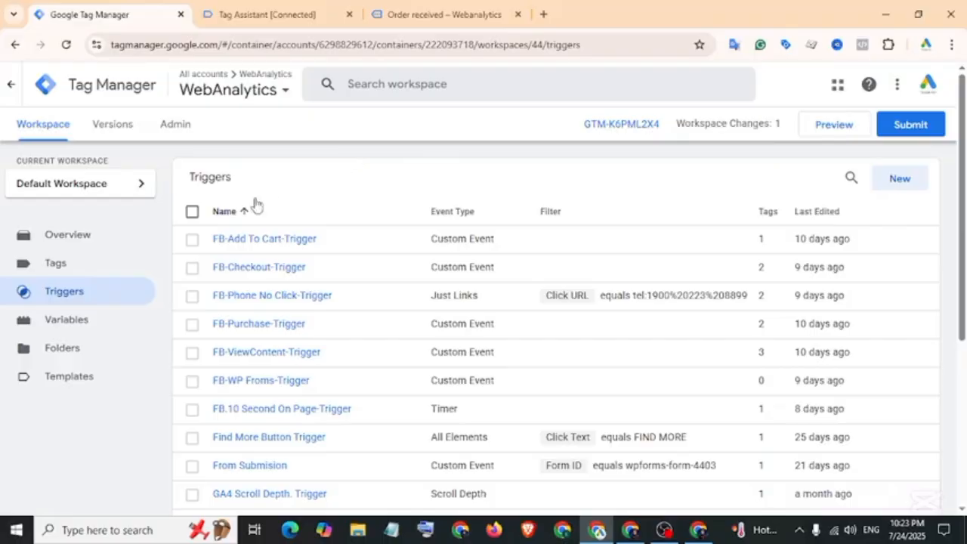
left_click(88, 268)
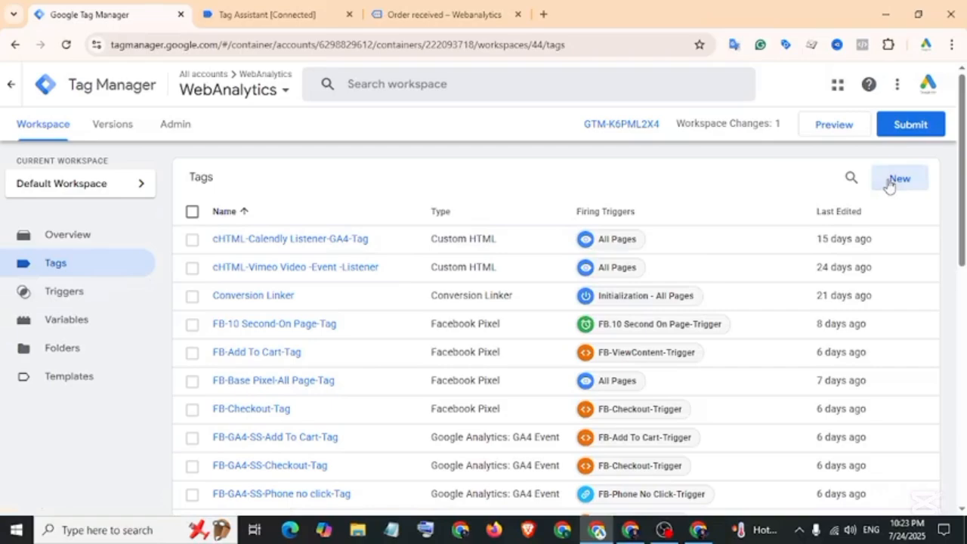
left_click(889, 182)
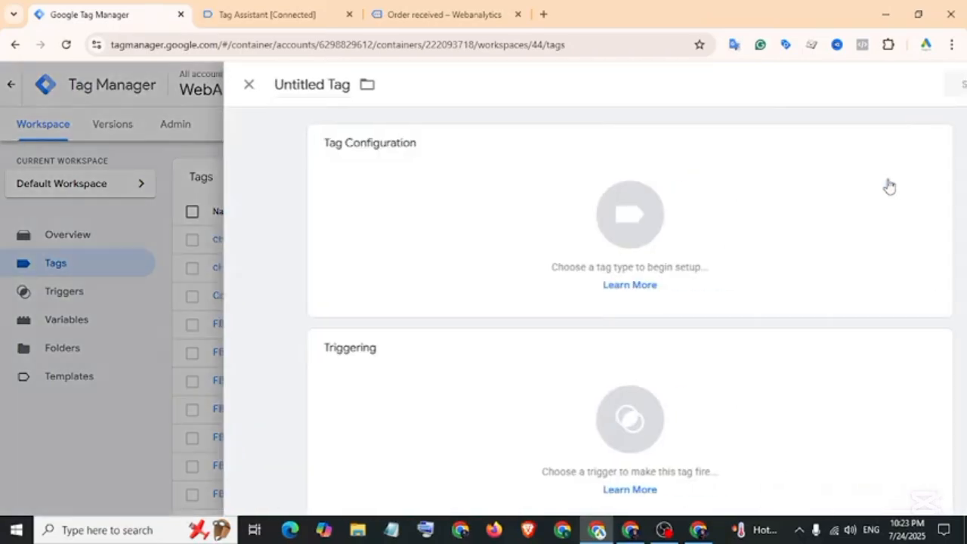
left_click(671, 211)
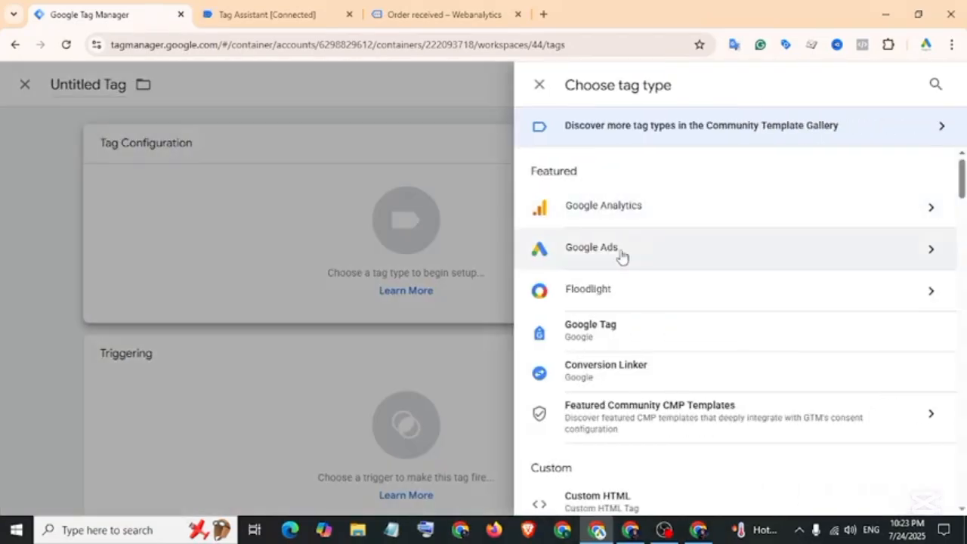
left_click(620, 256)
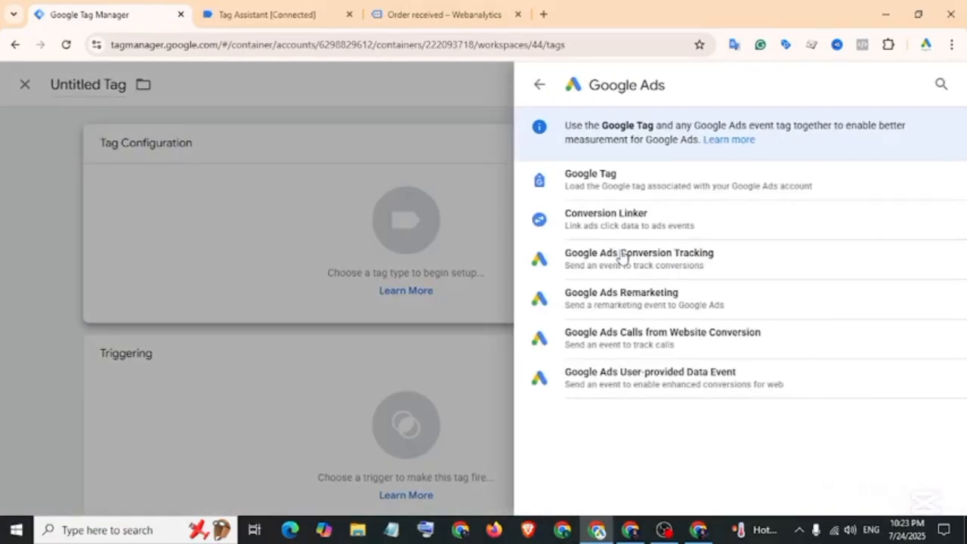
left_click(688, 261)
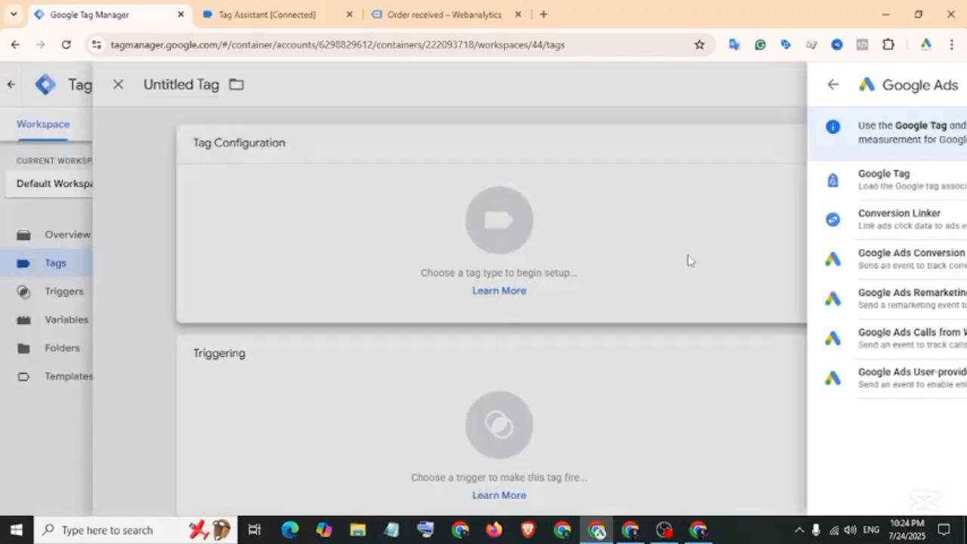
Step: Copy the conversion ID from the Google Ads conversion action instructions and return to the new tag in Tag Manager
left_click(307, 277)
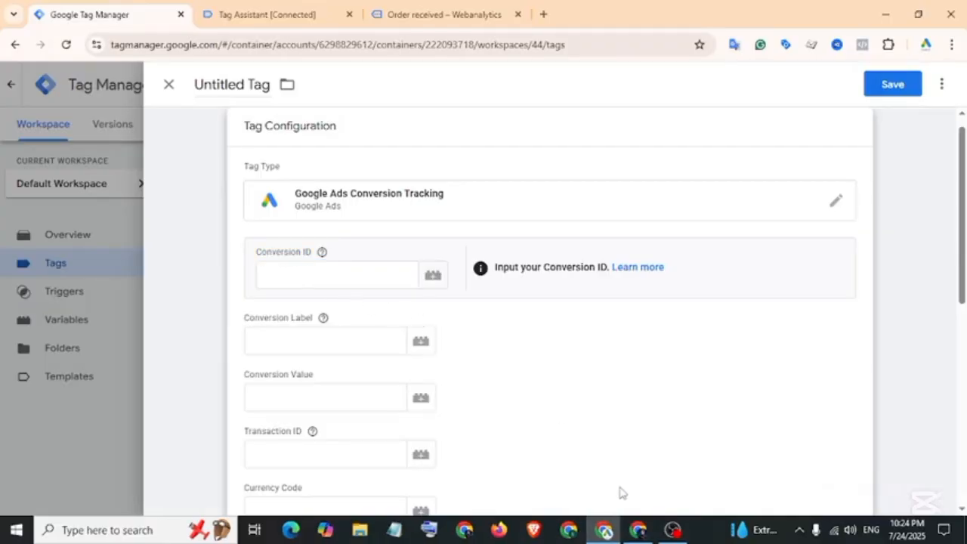
left_click(638, 529)
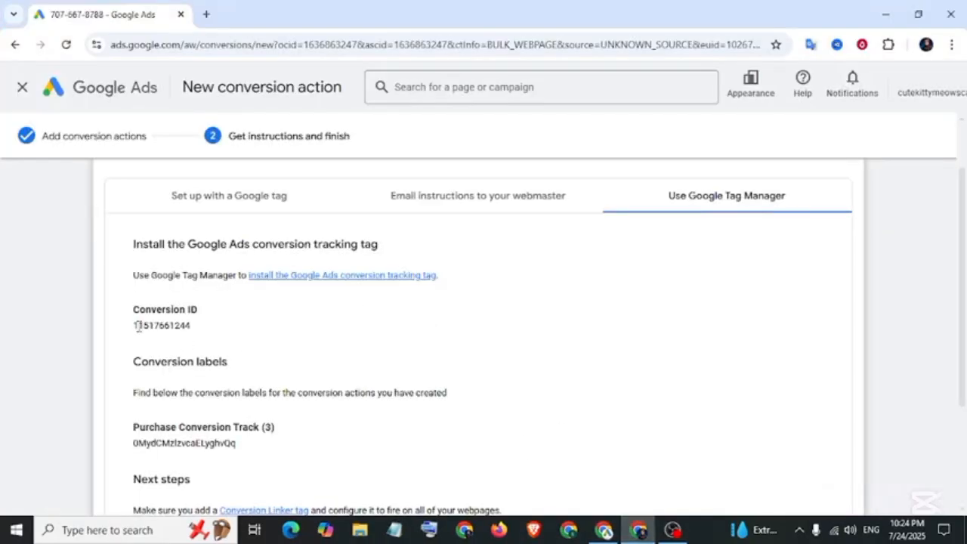
left_click_drag(134, 325, 191, 326)
right_click(191, 326)
left_click(229, 125)
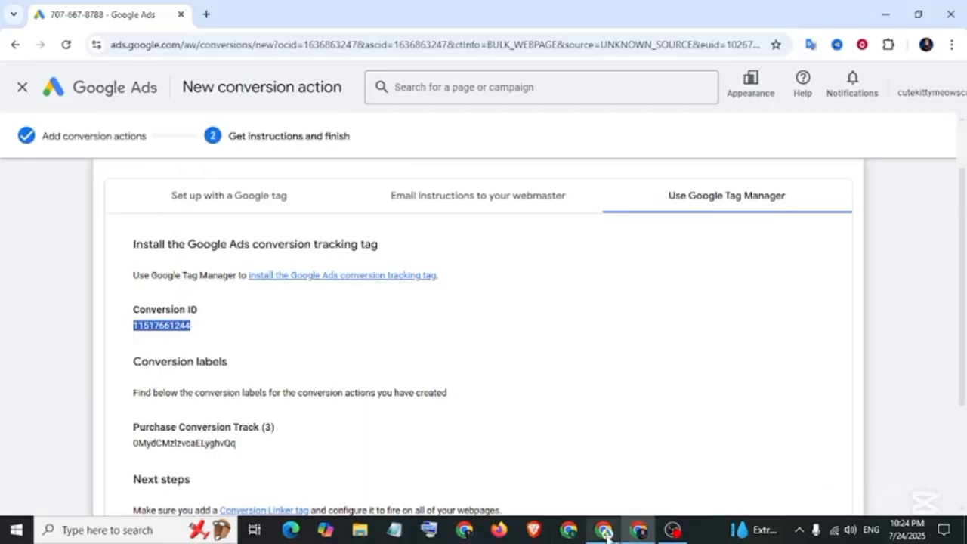
left_click(604, 529)
right_click(314, 283)
left_click(339, 354)
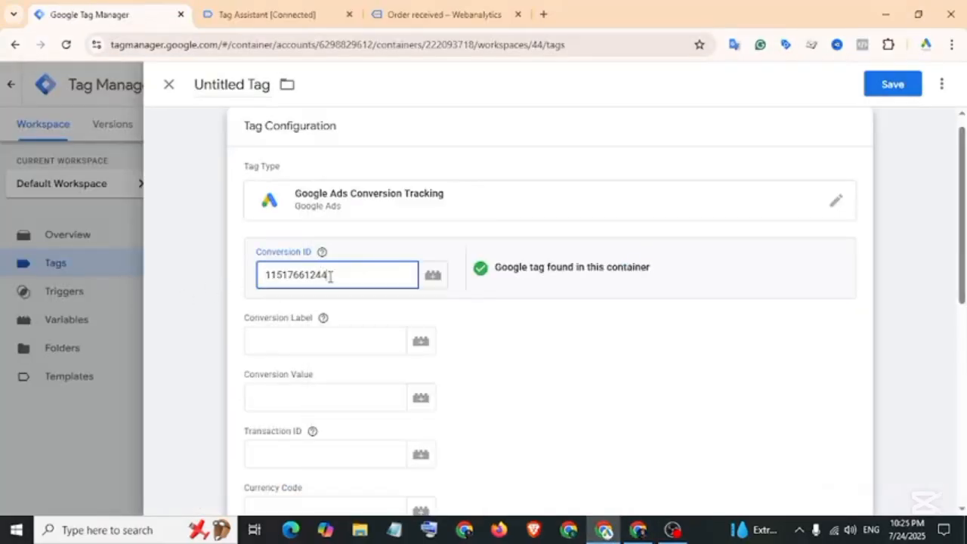
left_click_drag(330, 276, 263, 275)
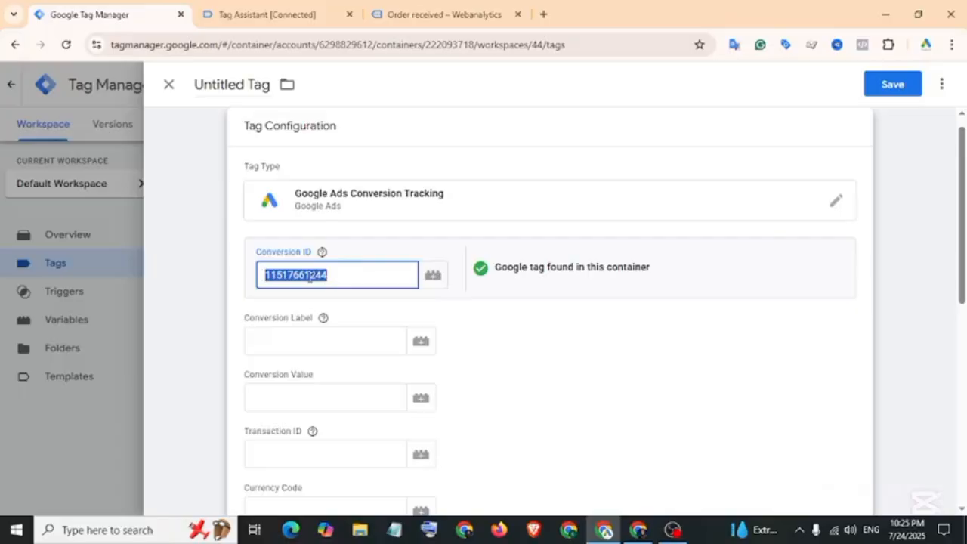
key("BackSpace")
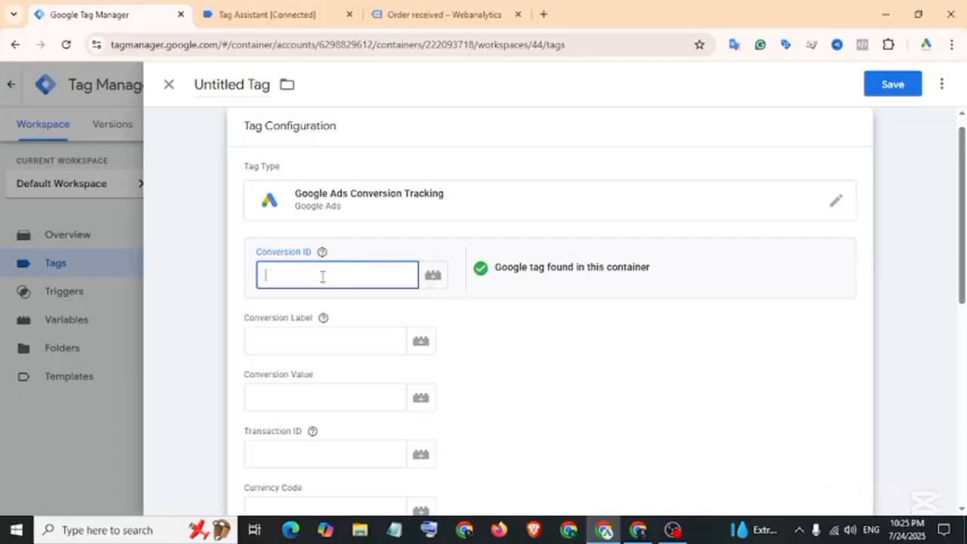
Step: Create a new variable of type Constant for the tag's Conversion ID, with the copied conversion ID as its value
left_click(433, 278)
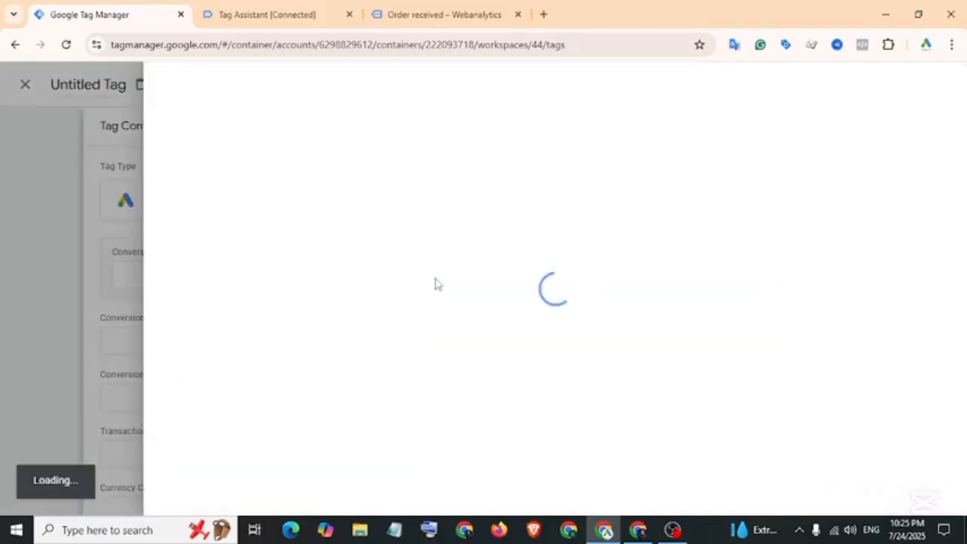
left_click(933, 89)
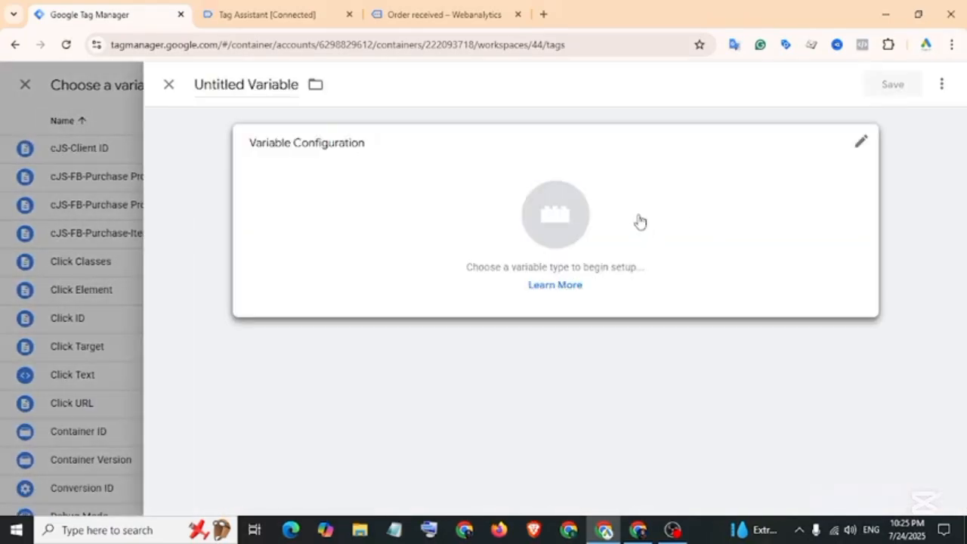
left_click(639, 221)
scroll(637, 219, "down", 2)
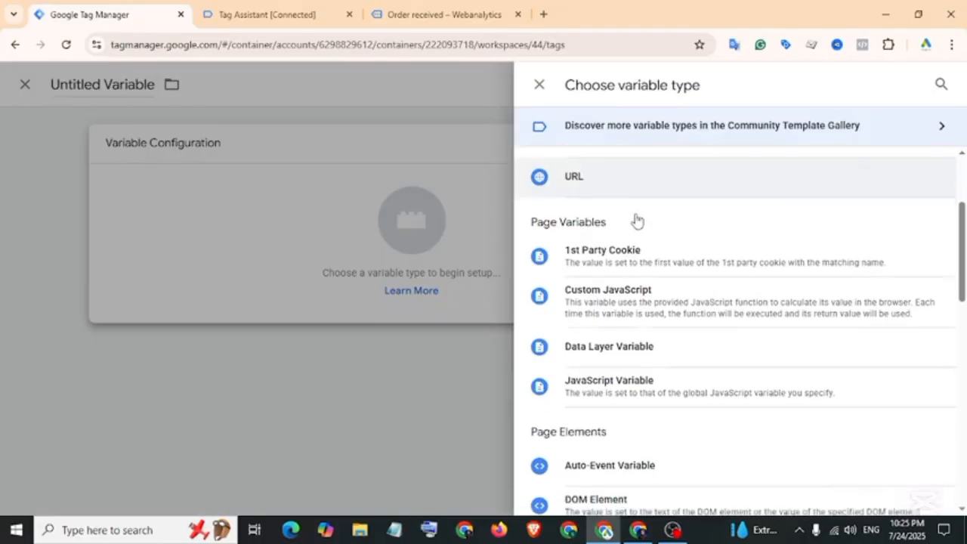
scroll(634, 219, "down", 3)
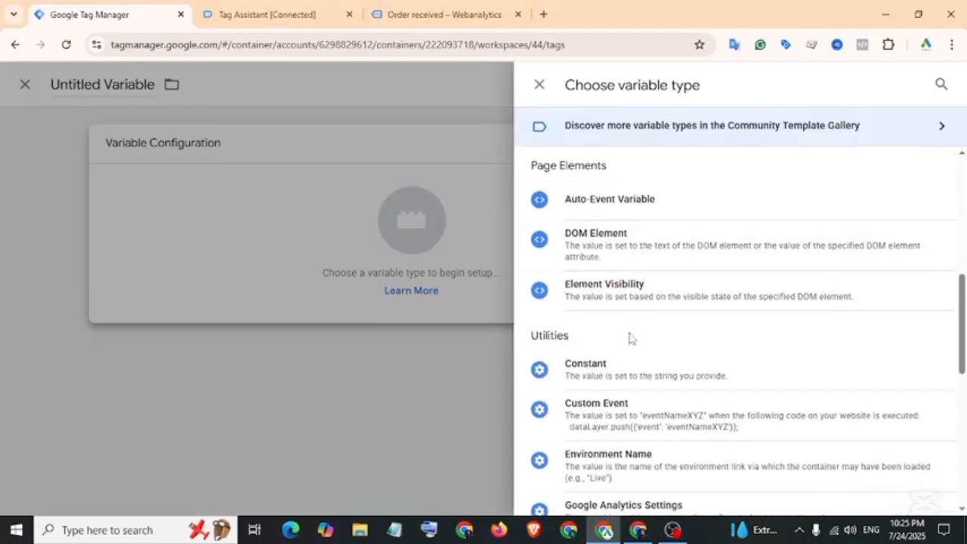
left_click(581, 373)
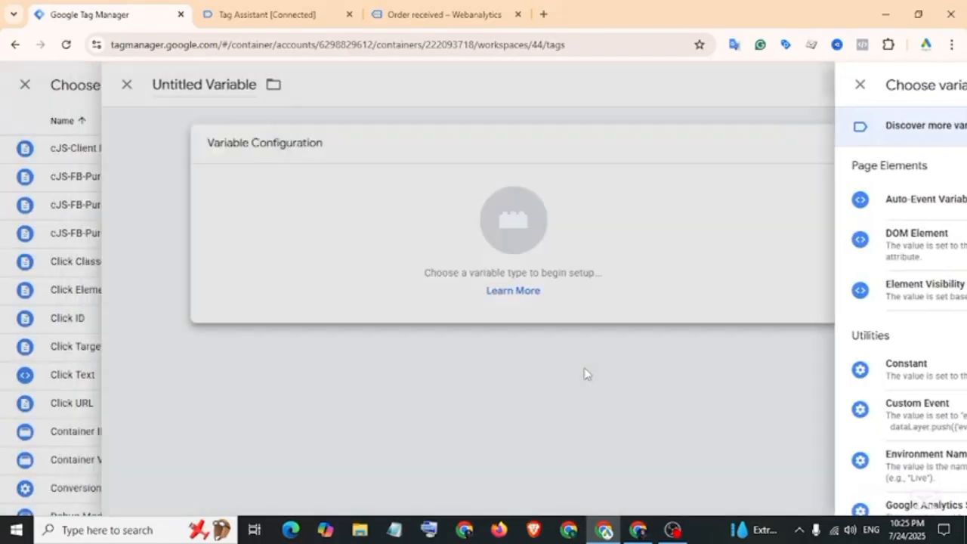
right_click(286, 286)
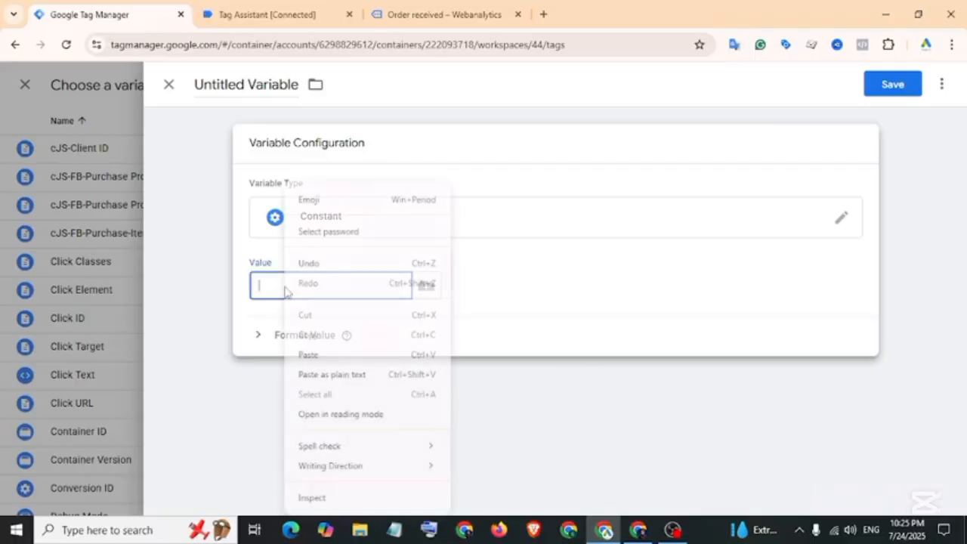
left_click(306, 351)
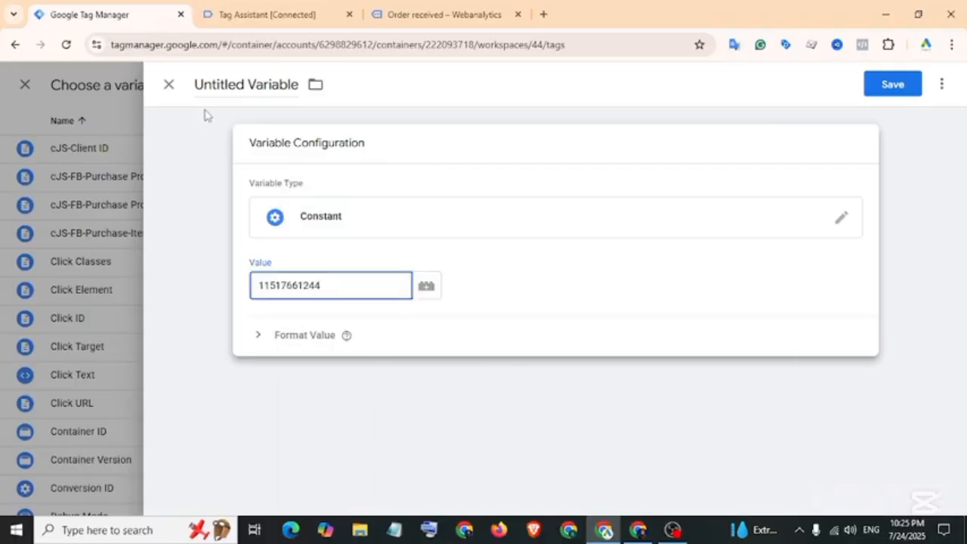
Step: Name the constant variable "Gads Conversion ID" and save it into the tag's Conversion ID field
left_click(223, 84)
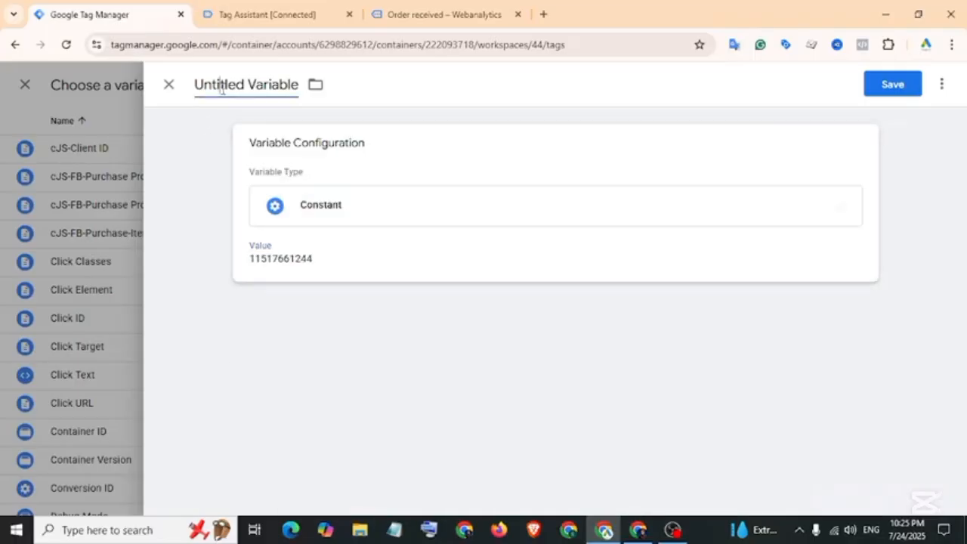
type("Gads Conversion ID")
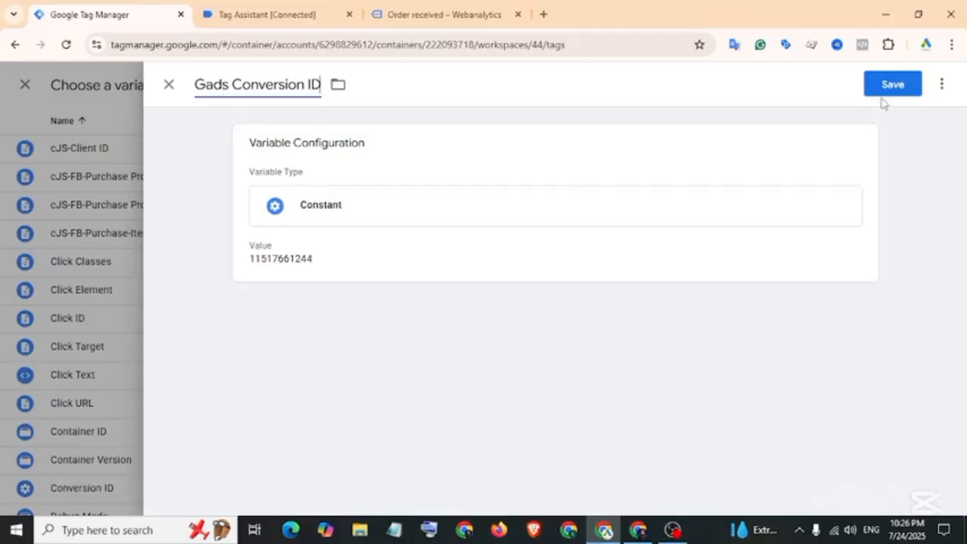
left_click(891, 89)
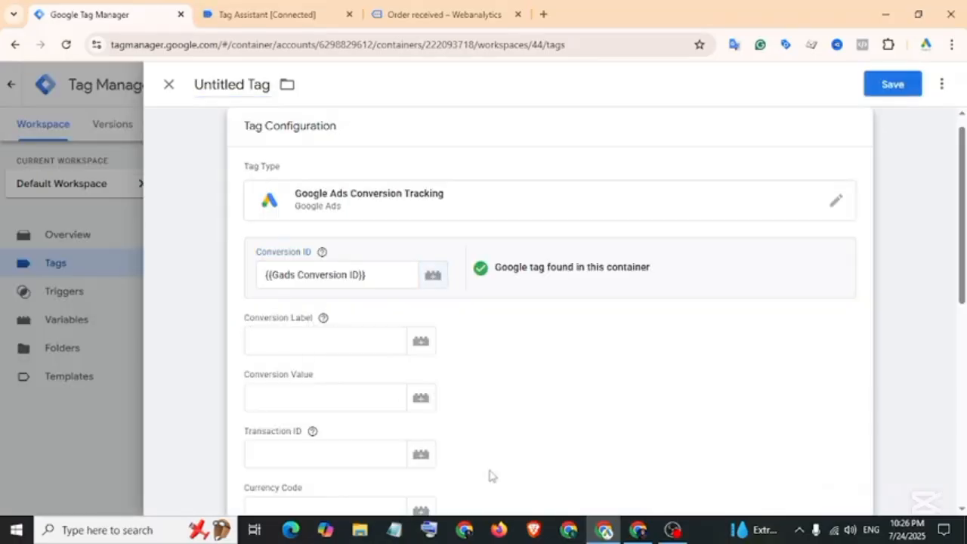
Step: Copy the conversion label of Purchase Conversion Track (3) from Google Ads into the tag's Conversion Label field
left_click(638, 530)
left_click_drag(134, 443, 235, 444)
right_click(226, 444)
left_click(274, 246)
left_click(603, 530)
right_click(279, 339)
left_click(301, 175)
Step: Compare the tag's Conversion Value, Transaction ID and Currency Code fields with the purchase event's ecommerce keys in Tag Assistant's data layer
scroll(243, 238, "down", 2)
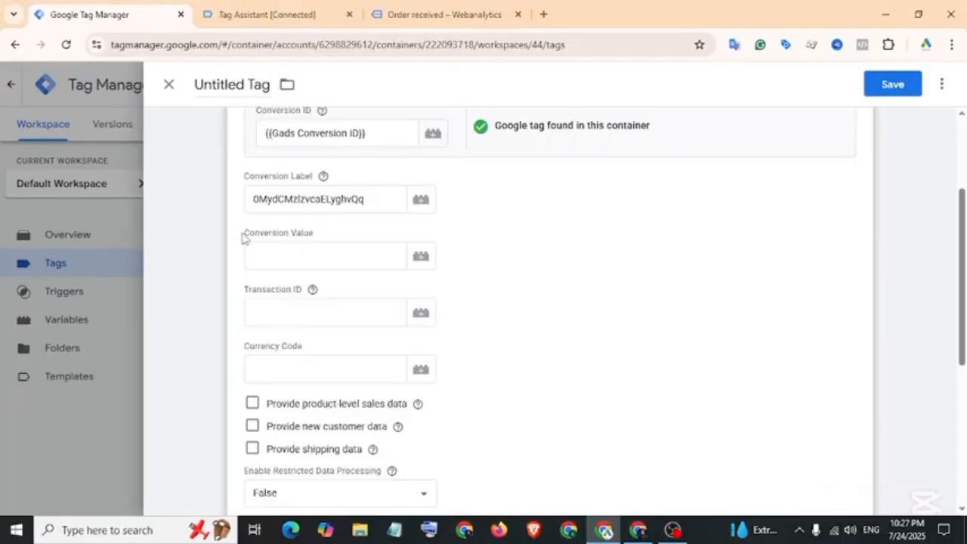
left_click_drag(247, 238, 318, 240)
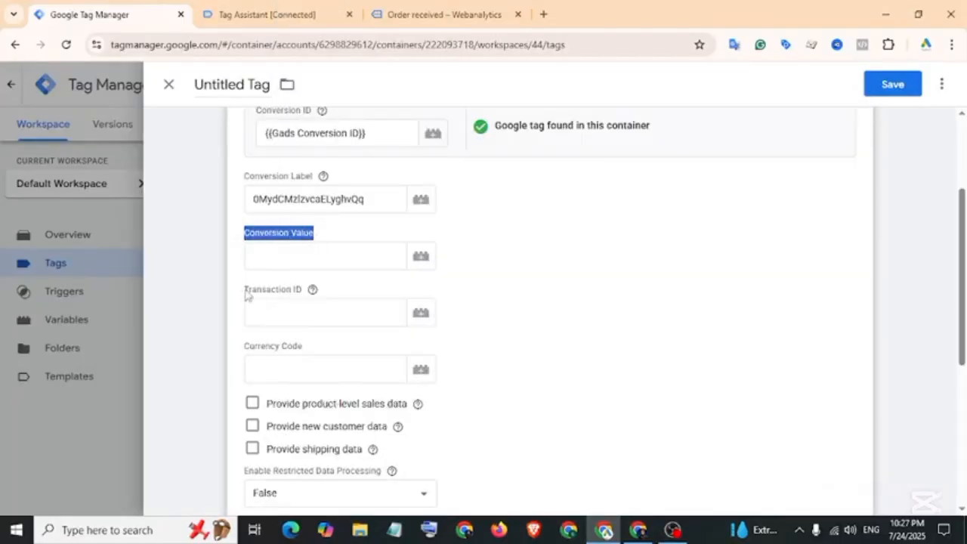
left_click_drag(244, 291, 301, 293)
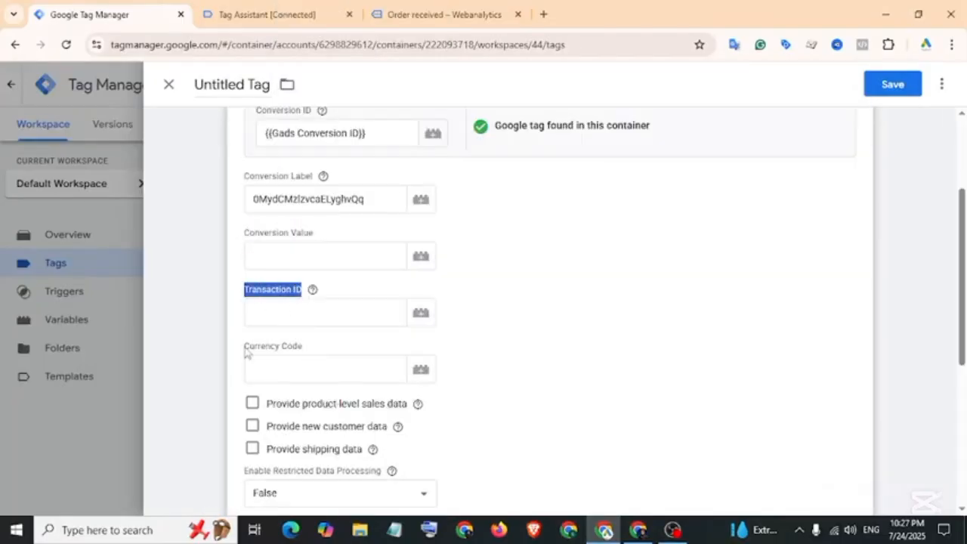
left_click_drag(245, 345, 304, 348)
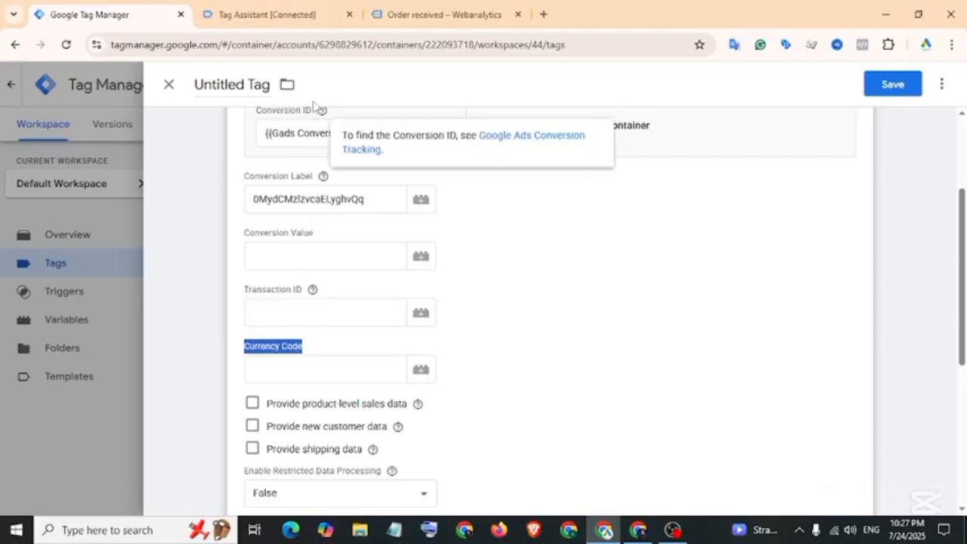
left_click(293, 16)
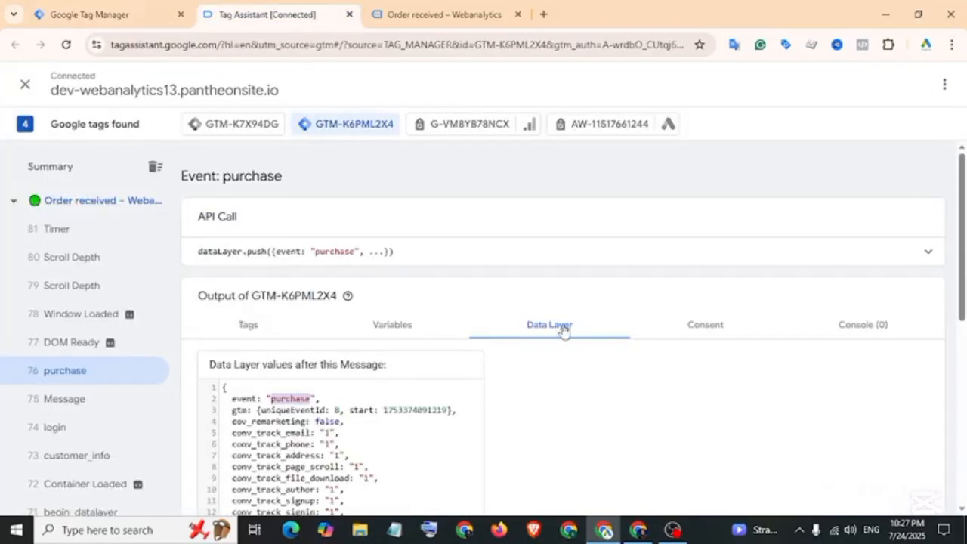
scroll(406, 425, "down", 5)
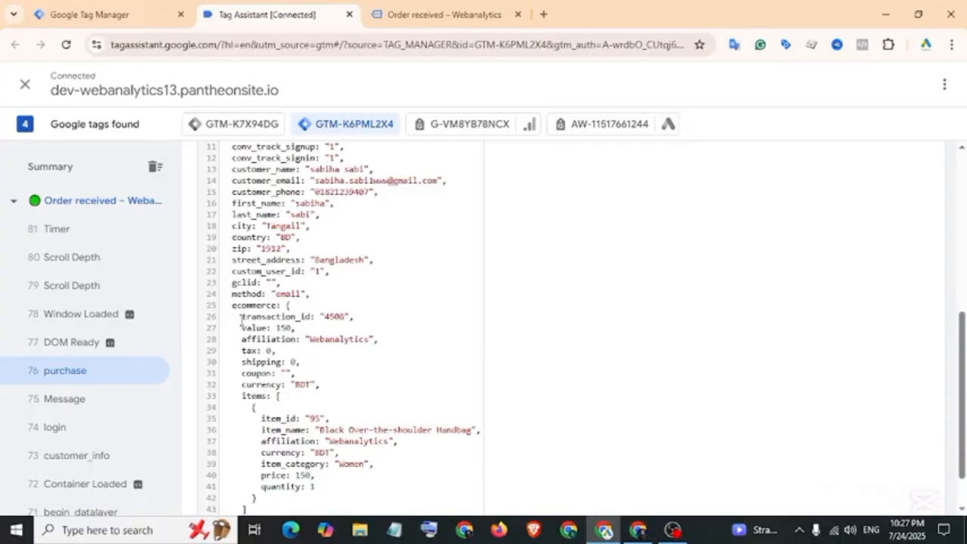
left_click_drag(243, 317, 313, 318)
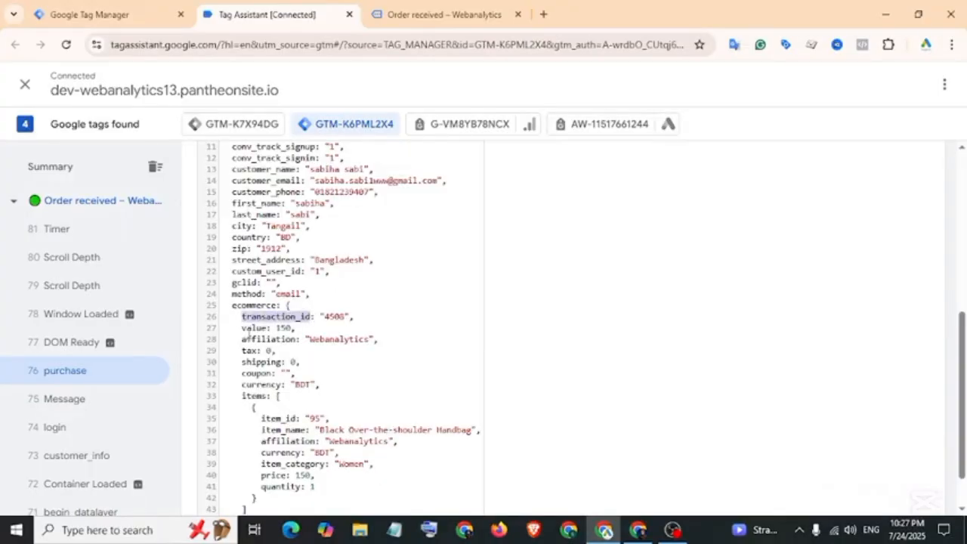
left_click_drag(243, 331, 265, 329)
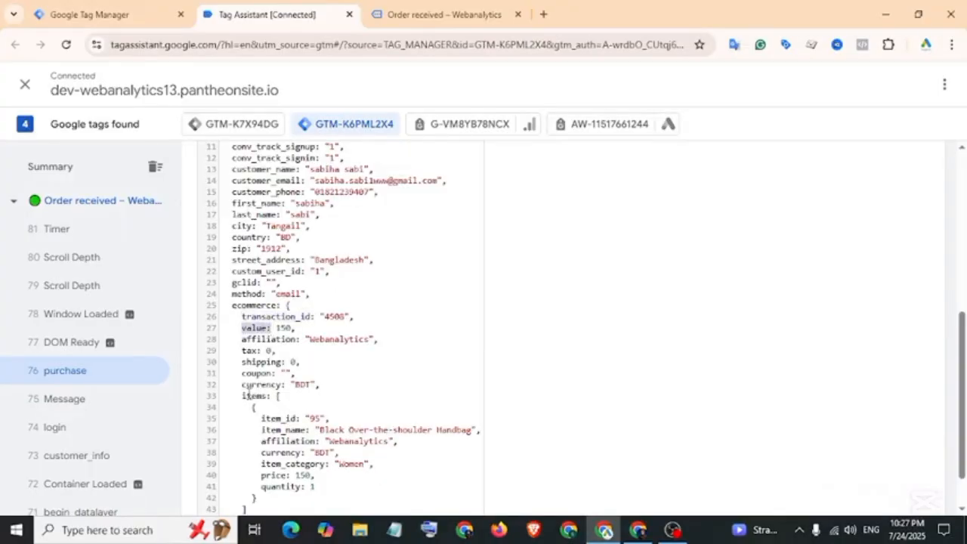
left_click_drag(242, 386, 283, 386)
left_click(234, 305)
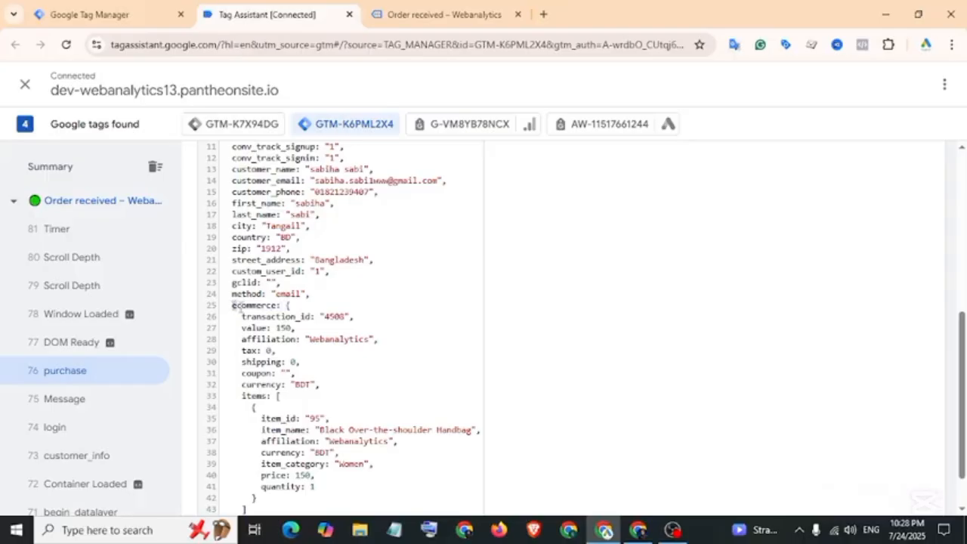
left_click_drag(234, 306, 290, 307)
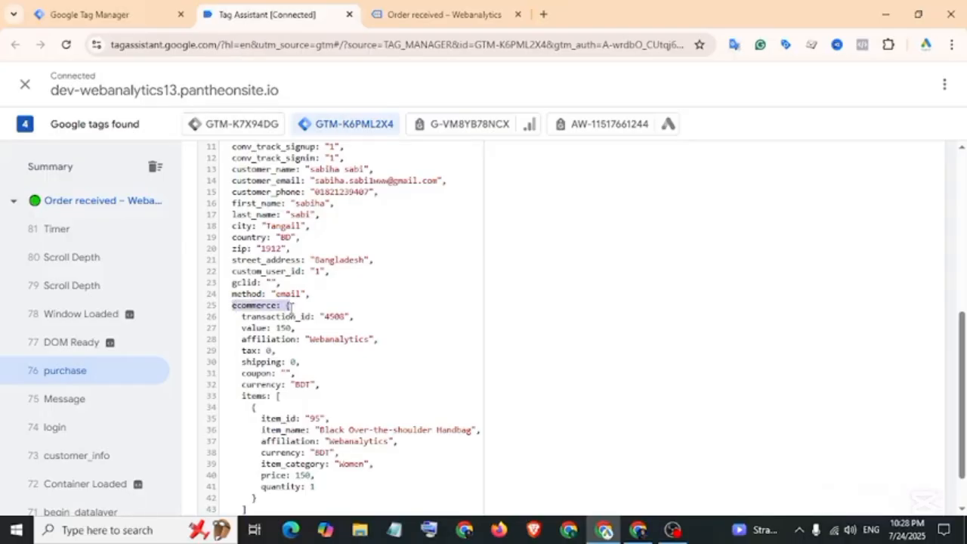
Step: Copy the "value" key of the purchase event's ecommerce object from the data layer into a blank Notepad note
left_click(244, 339)
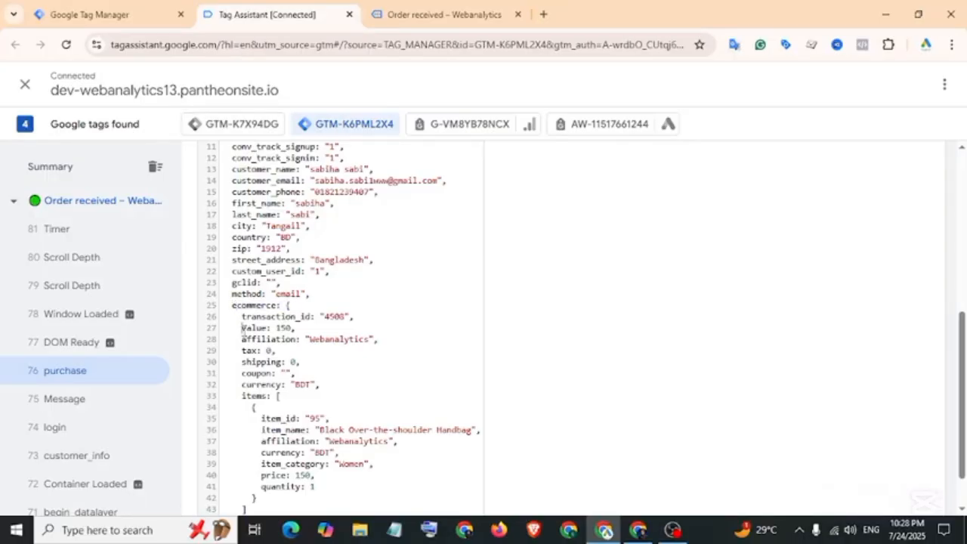
right_click(262, 330)
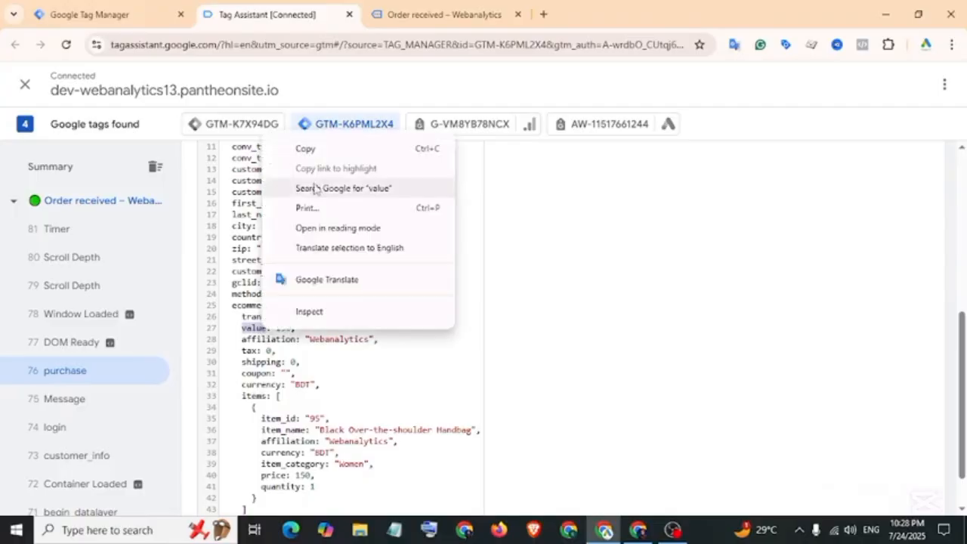
left_click(305, 149)
left_click(394, 531)
right_click(478, 263)
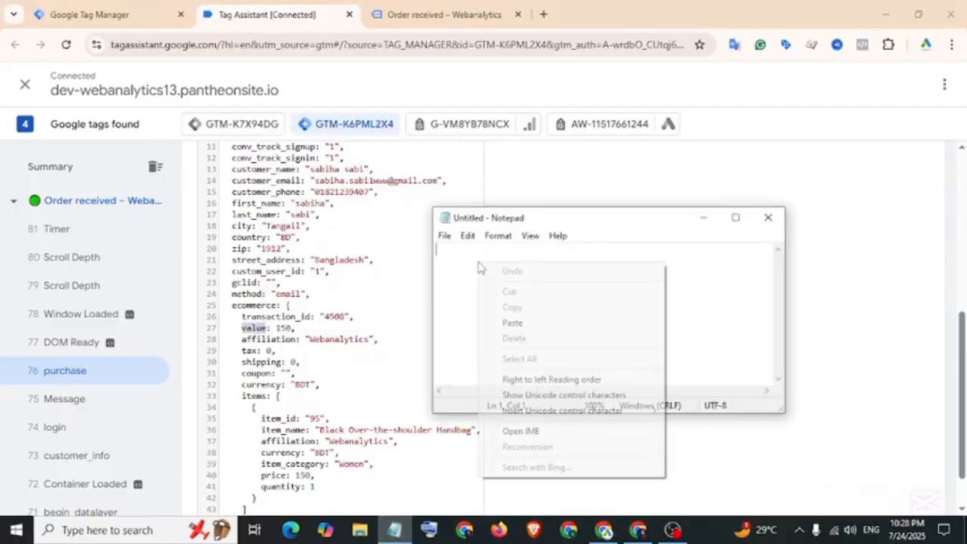
left_click(512, 322)
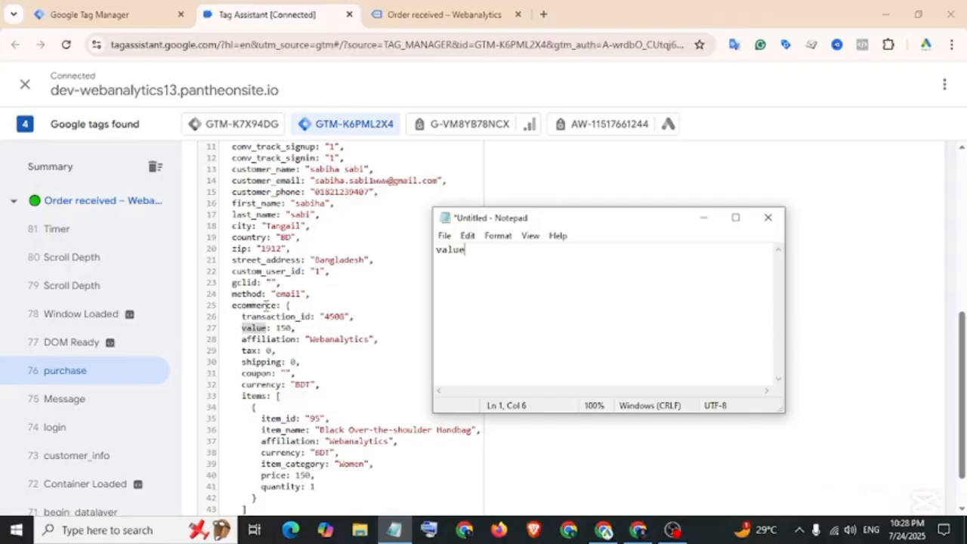
Step: Put the copied "ecommerce" key and a dot before "value" in Notepad, and copy the resulting path ecommerce.value
left_click(265, 305)
left_click_drag(243, 305, 275, 305)
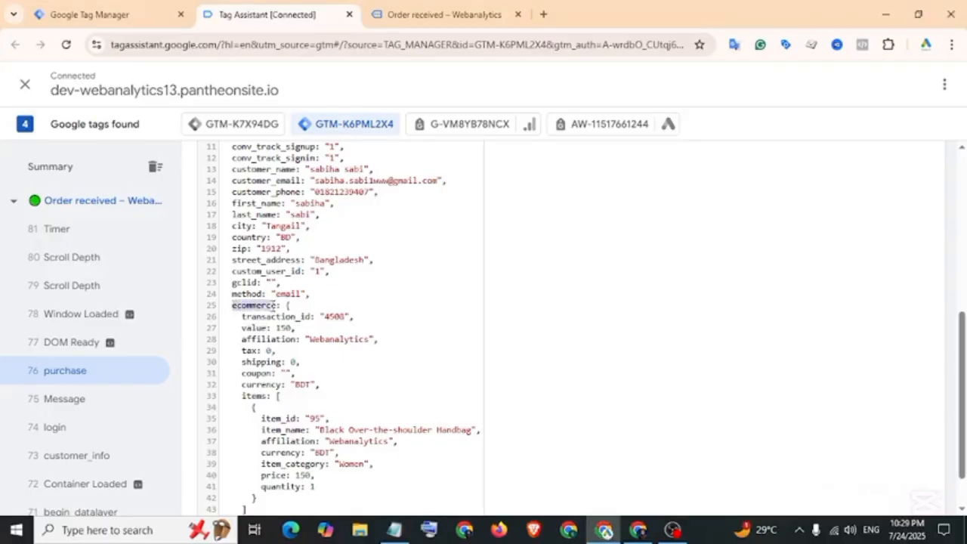
right_click(275, 306)
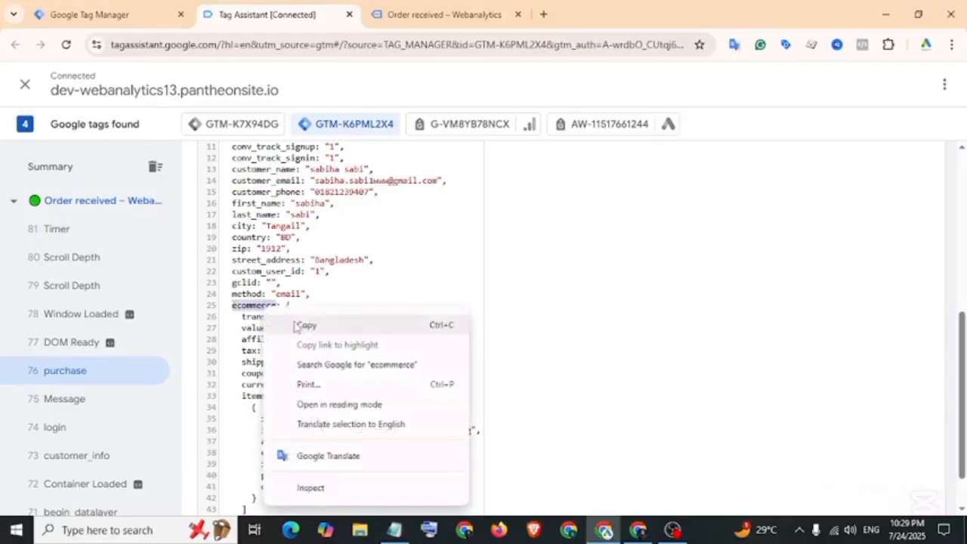
left_click(302, 327)
left_click(394, 528)
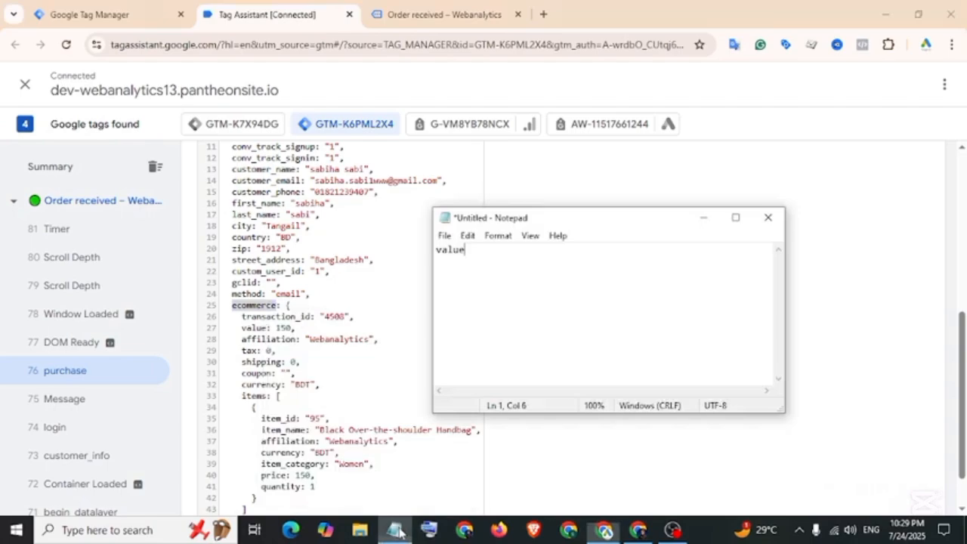
right_click(436, 254)
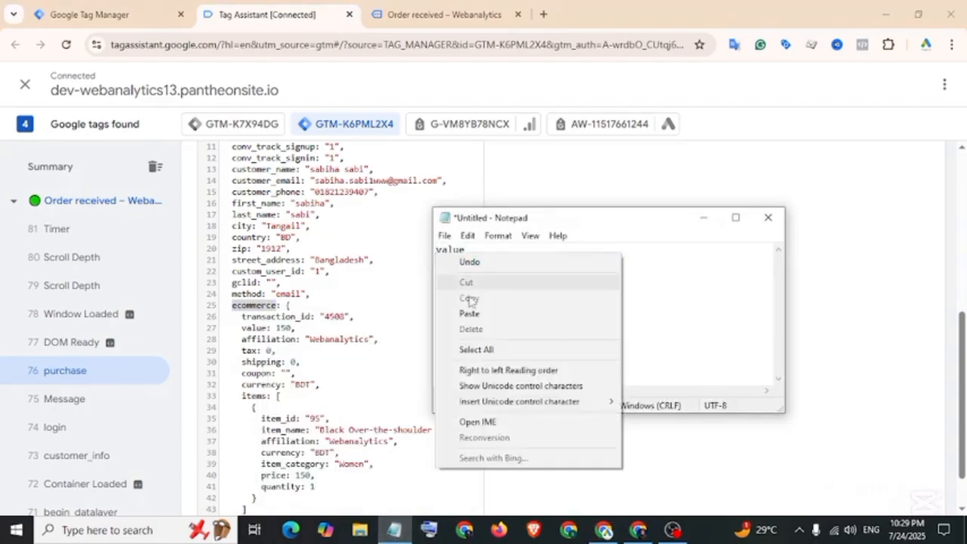
left_click(475, 311)
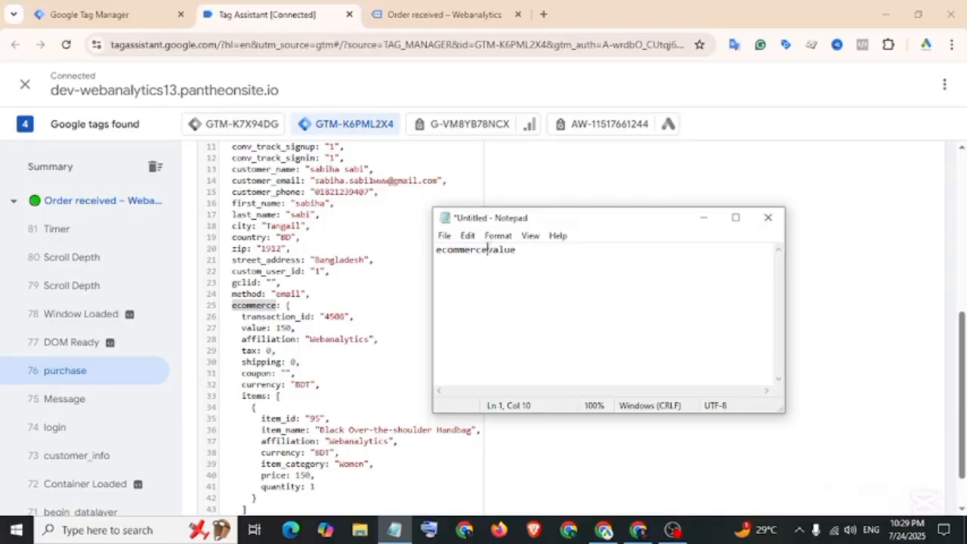
type(".")
left_click_drag(527, 253, 441, 254)
right_click(435, 254)
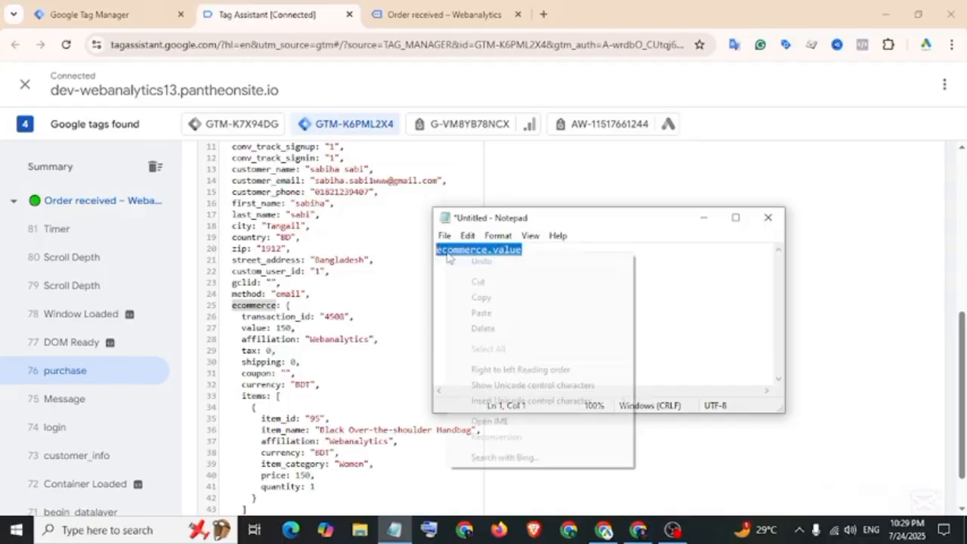
left_click(490, 296)
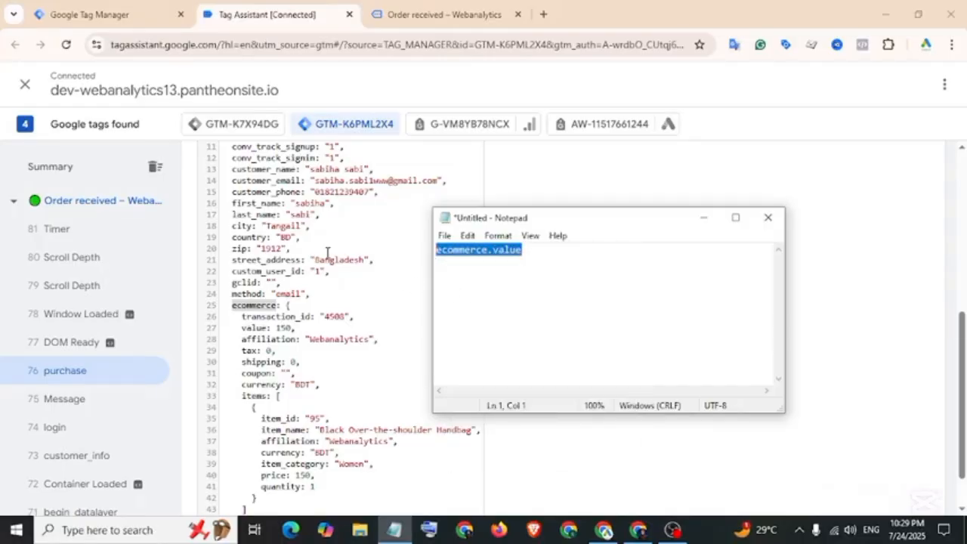
Step: Create a new Data Layer Variable for the tag's Conversion Value in Tag Manager, with ecommerce.value as its data layer variable name
left_click(99, 11)
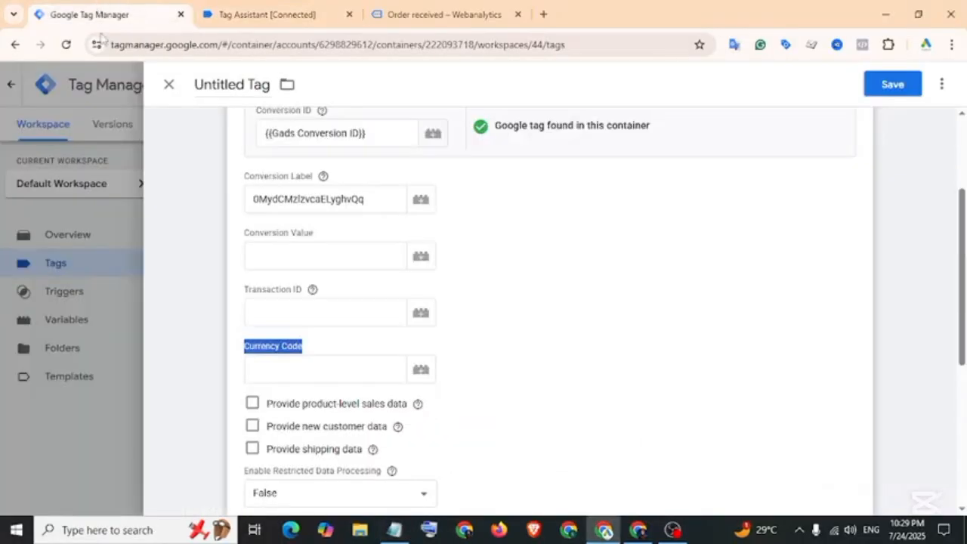
left_click(421, 259)
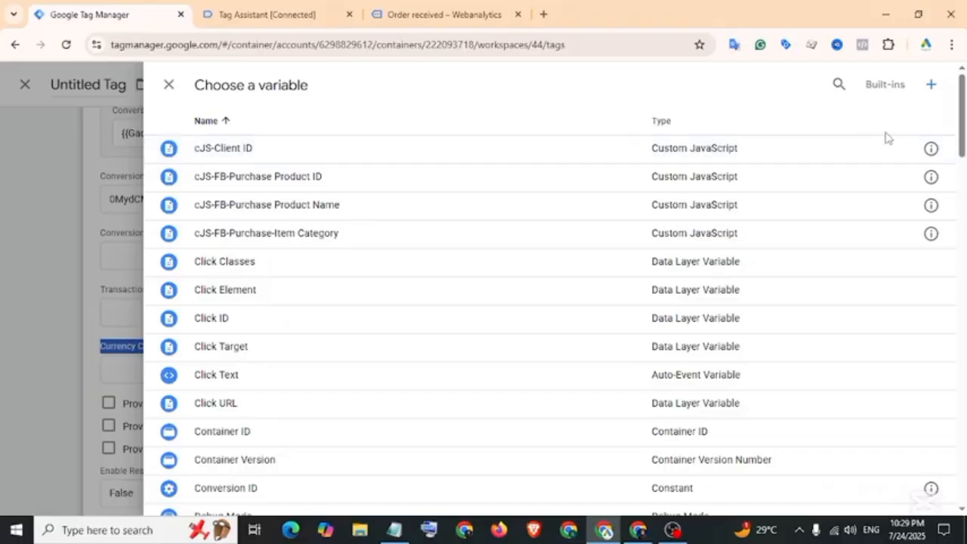
left_click(932, 86)
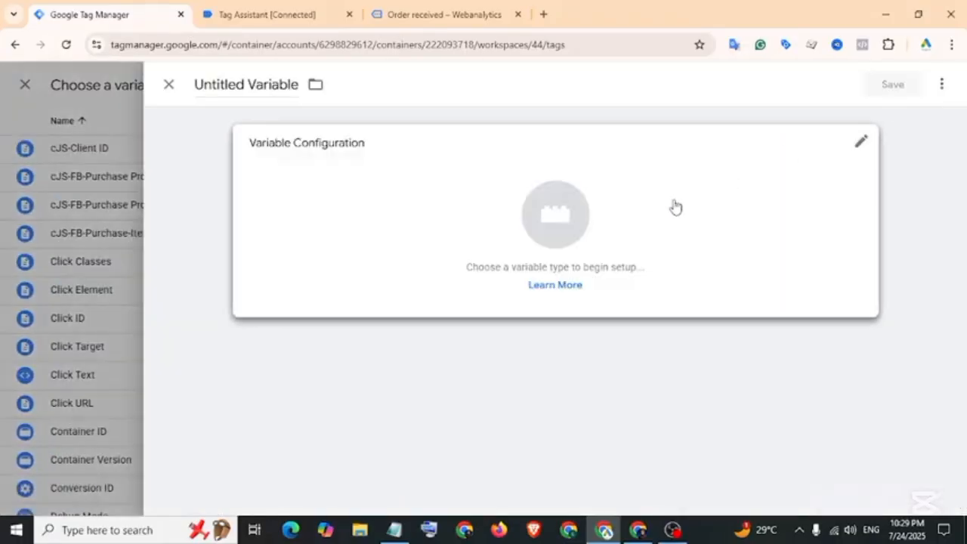
left_click(673, 207)
scroll(674, 249, "down", 3)
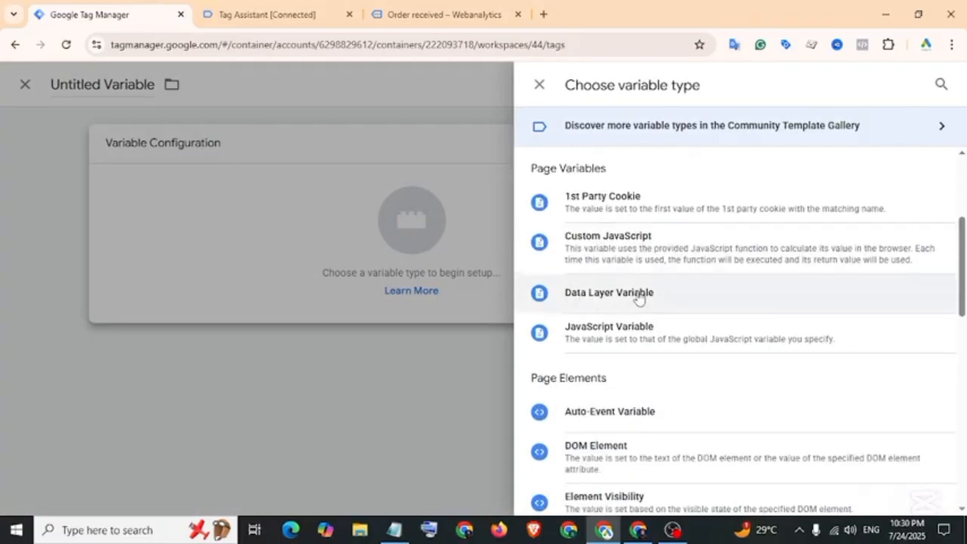
left_click(640, 297)
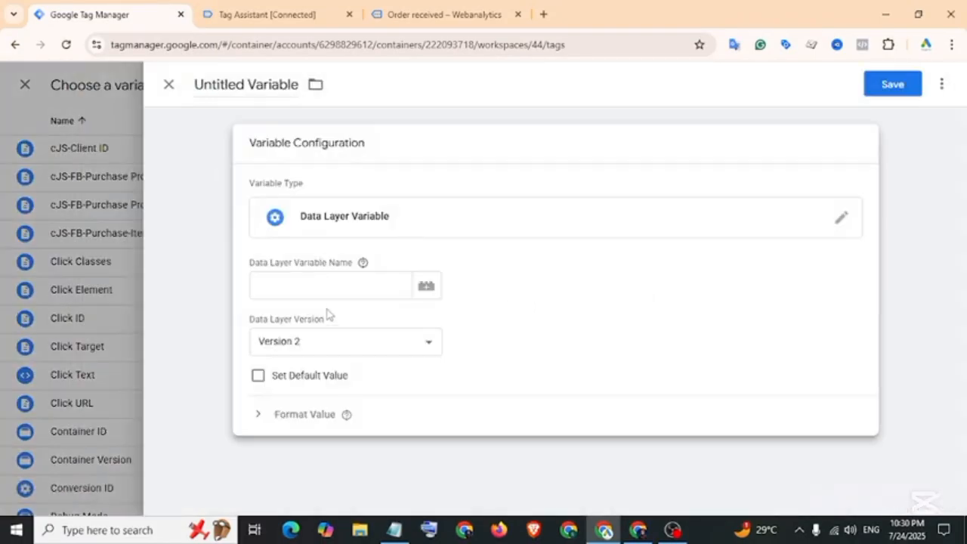
left_click(299, 285)
right_click(299, 286)
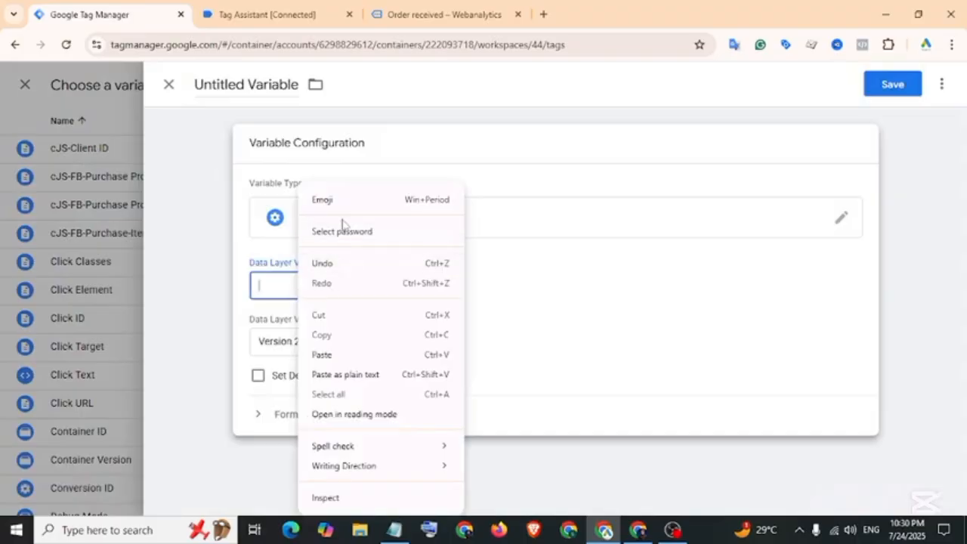
left_click(322, 355)
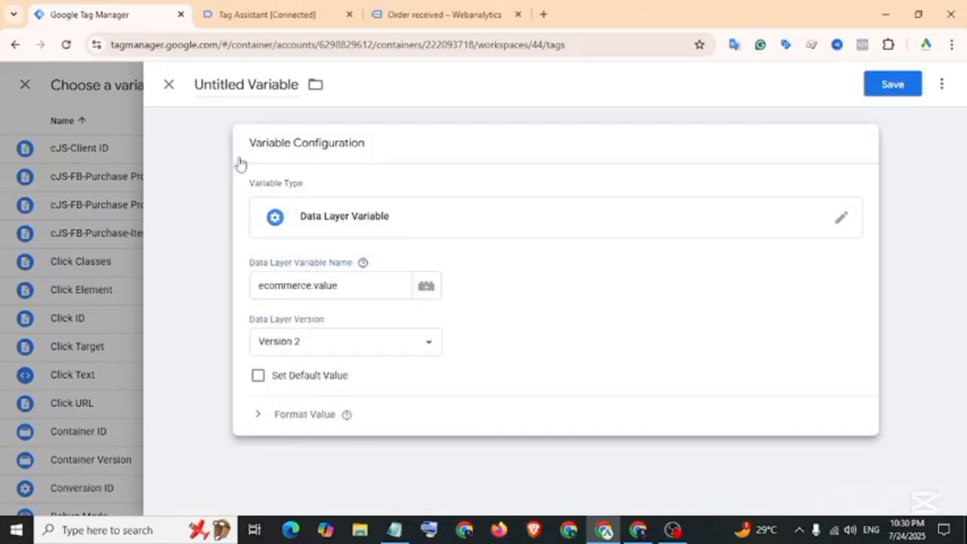
Step: Name the variable "dlv-Gads-Value" and save it into the tag's Conversion Value field
left_click(234, 84)
key("ctrl+a")
key("BackSpace")
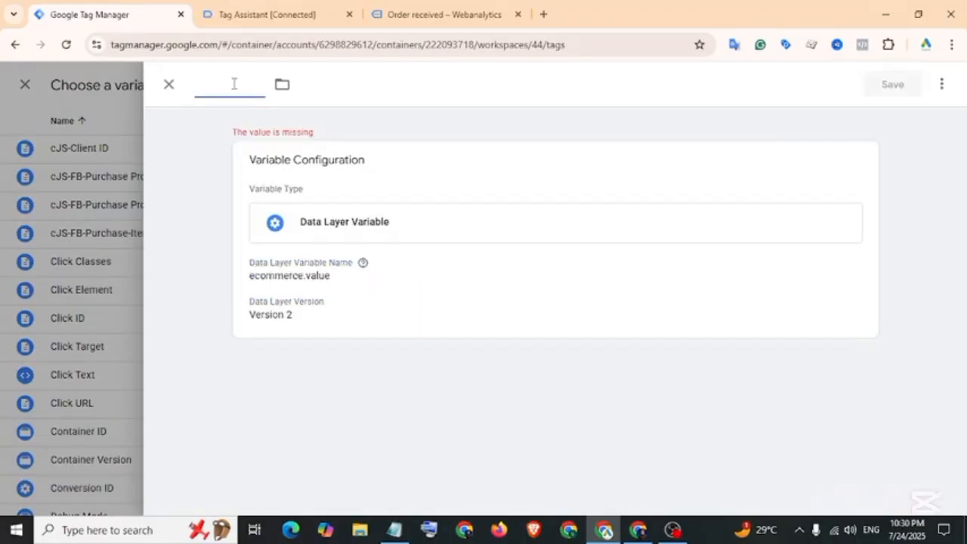
type("dlv-Gads-Value")
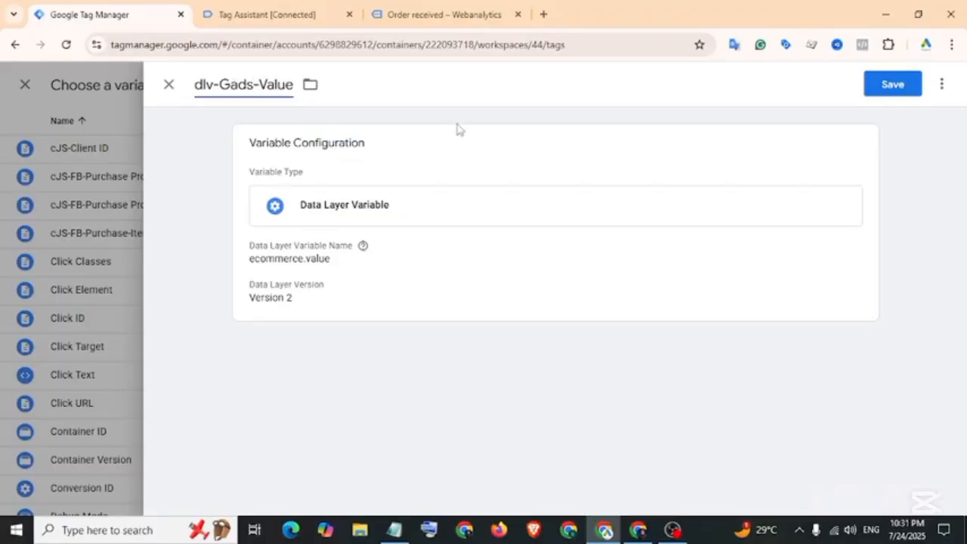
left_click(891, 85)
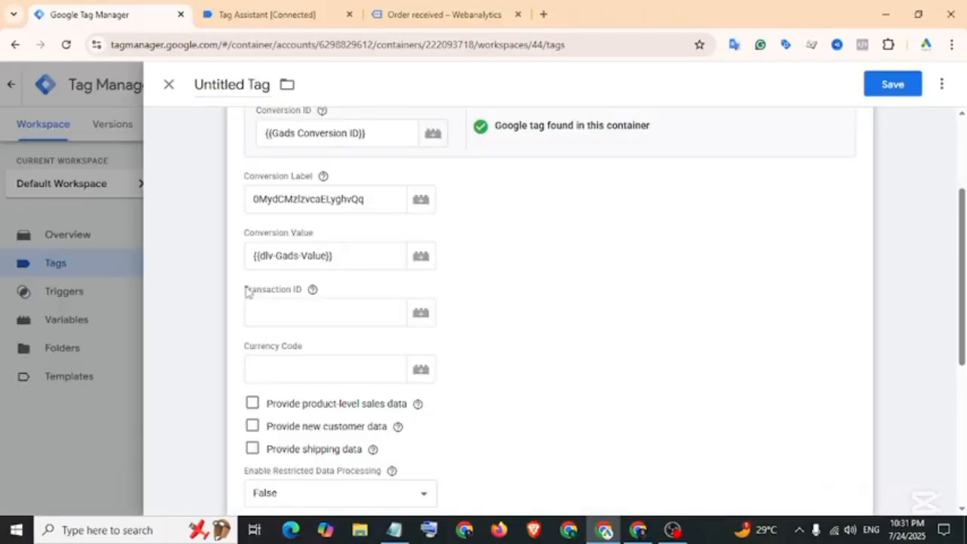
Step: Copy the transaction_id key of the purchase event's ecommerce object from Tag Assistant's data layer for the tag's Transaction ID
left_click_drag(245, 290, 307, 296)
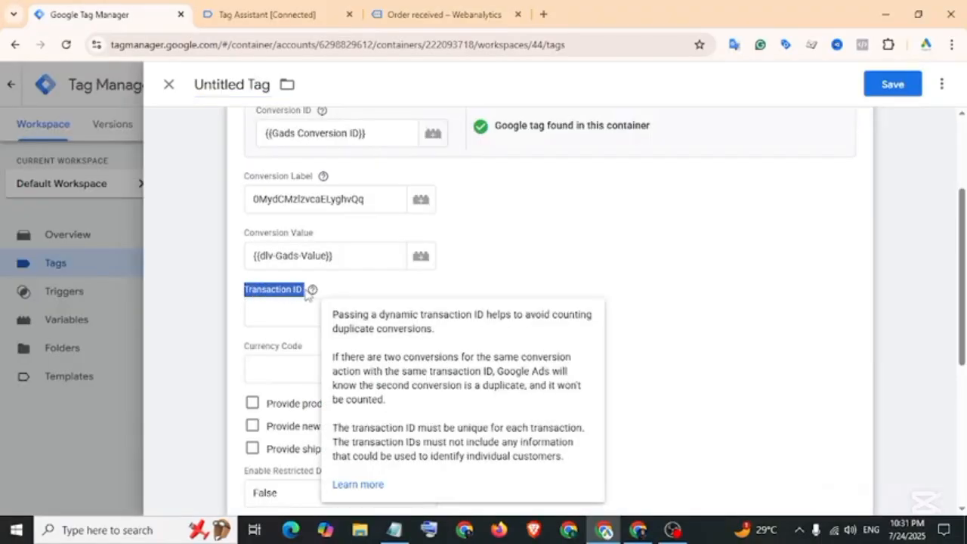
left_click(301, 15)
left_click_drag(243, 318, 308, 314)
right_click(311, 317)
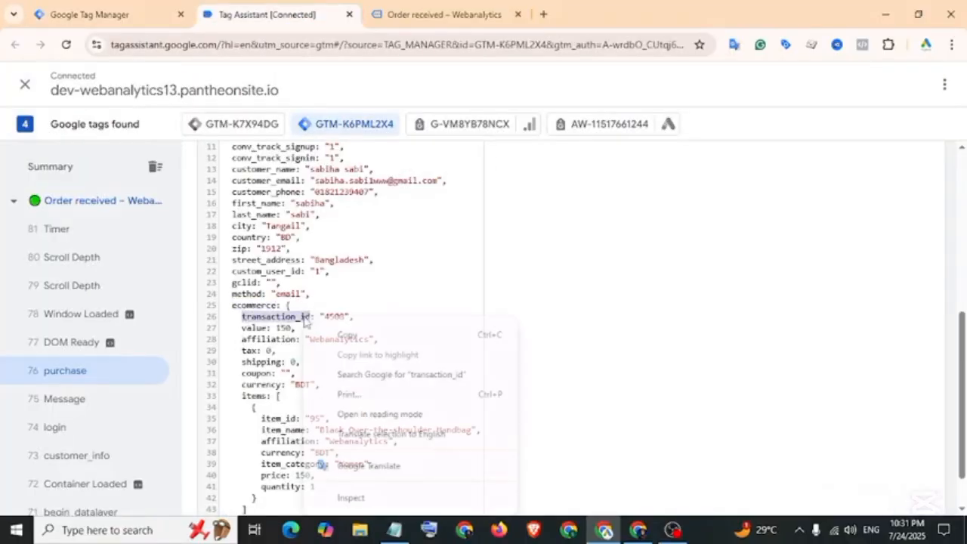
left_click(346, 336)
Step: Replace "value" in the Notepad path with transaction_id and copy the full path ecommerce.transaction_id
left_click(393, 529)
left_click(496, 251)
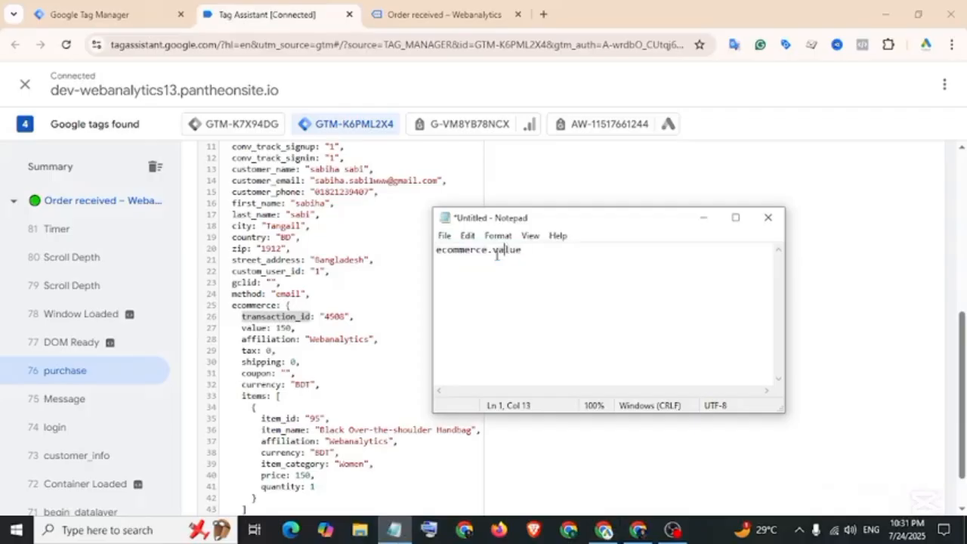
right_click(516, 259)
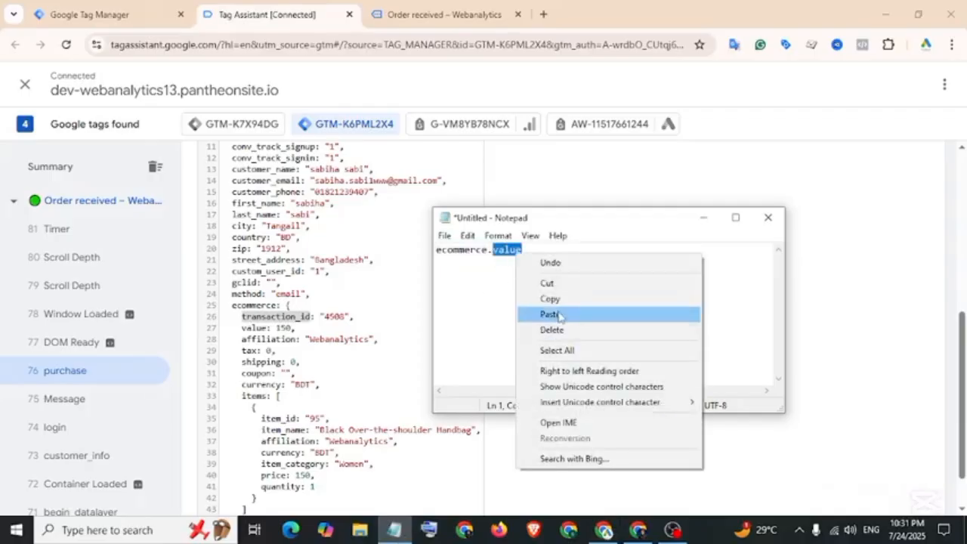
left_click(559, 316)
left_click_drag(576, 250, 436, 250)
right_click(438, 250)
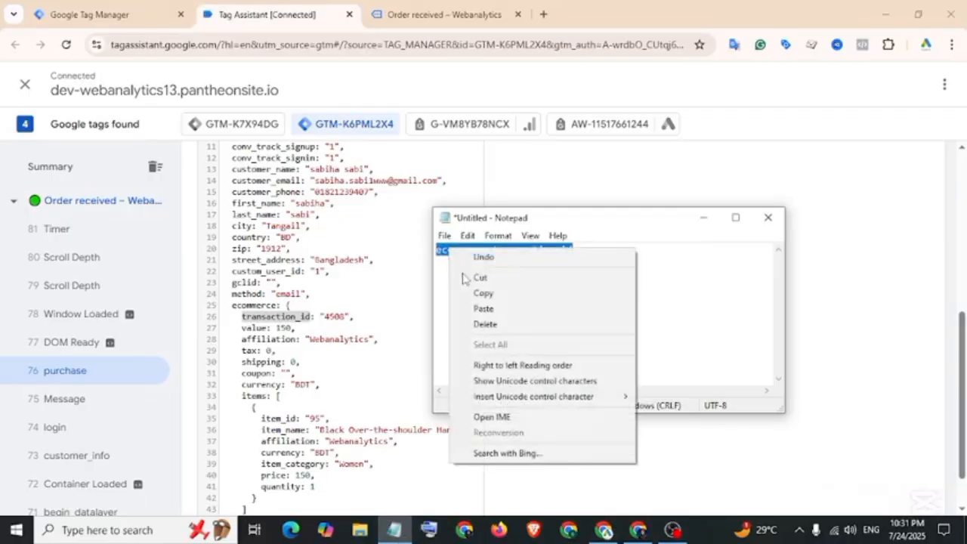
left_click(479, 292)
Step: Create a new Data Layer Variable for the tag's Transaction ID in Tag Manager, with ecommerce.transaction_id as its data layer variable name
left_click(94, 14)
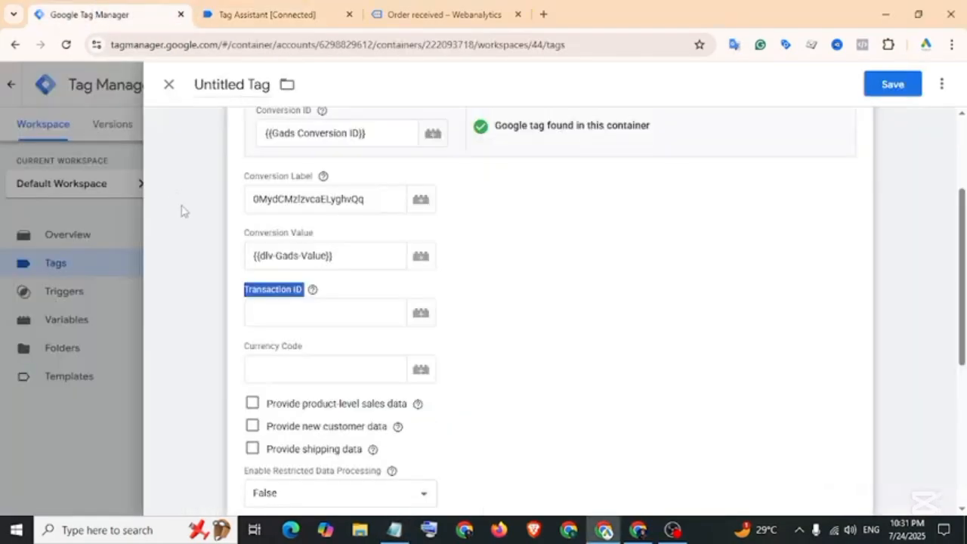
left_click(324, 312)
left_click(421, 319)
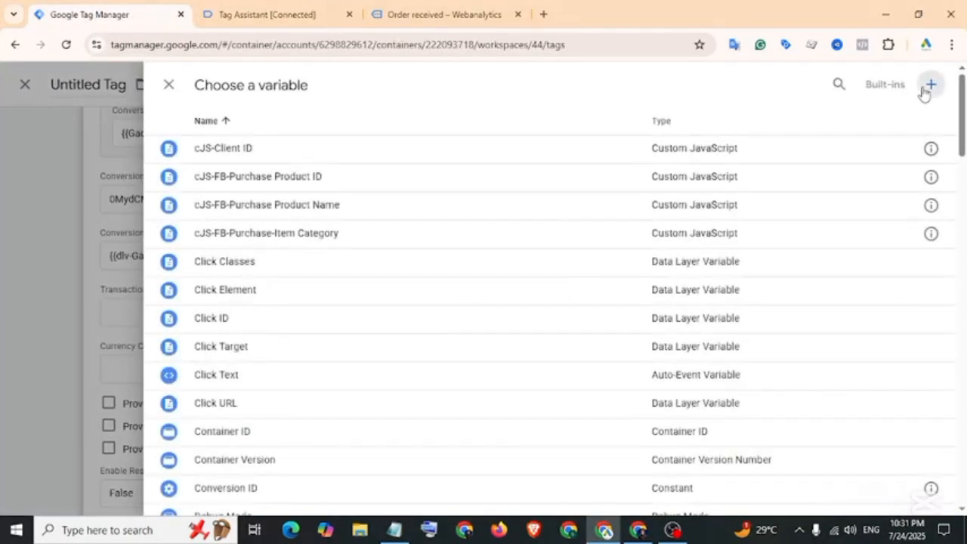
left_click(929, 86)
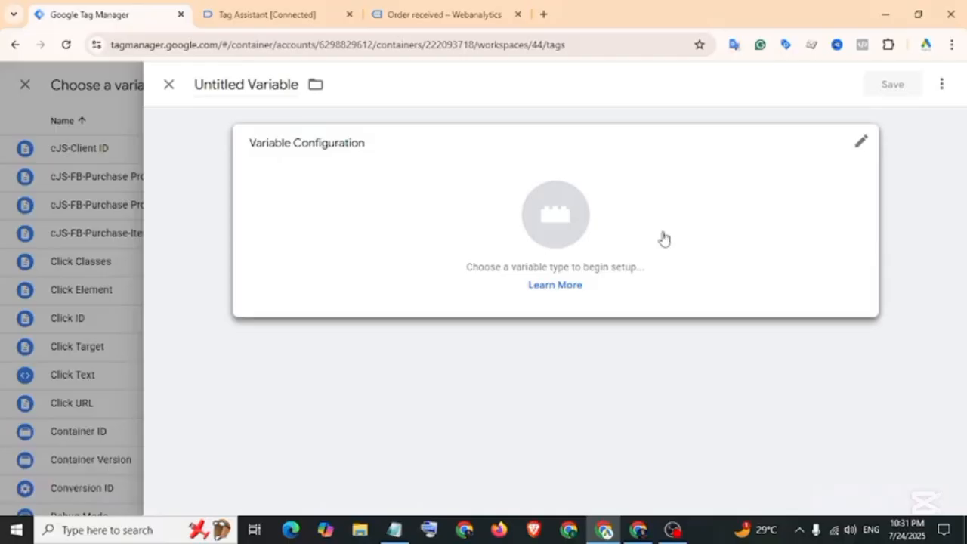
left_click(662, 236)
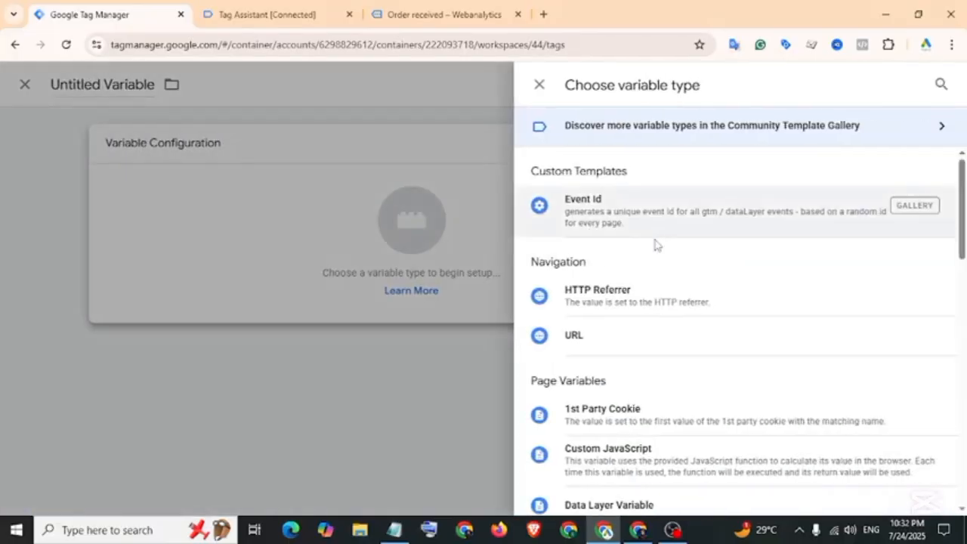
scroll(656, 244, "down", 3)
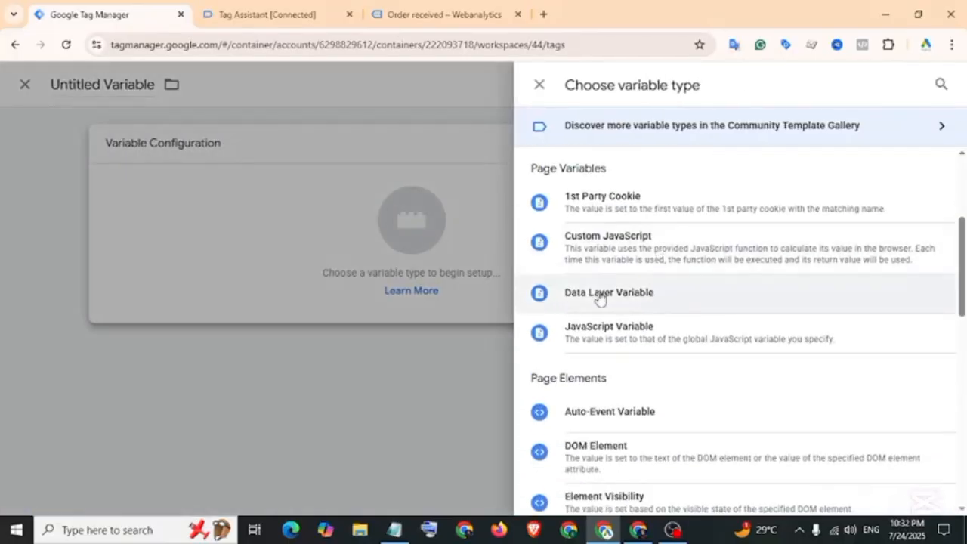
left_click(600, 294)
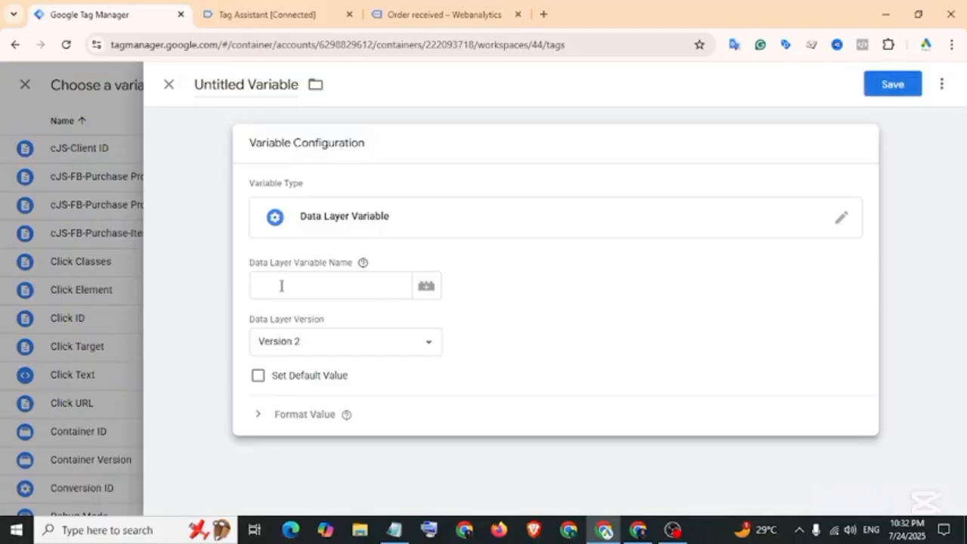
left_click(281, 285)
right_click(281, 285)
left_click(298, 353)
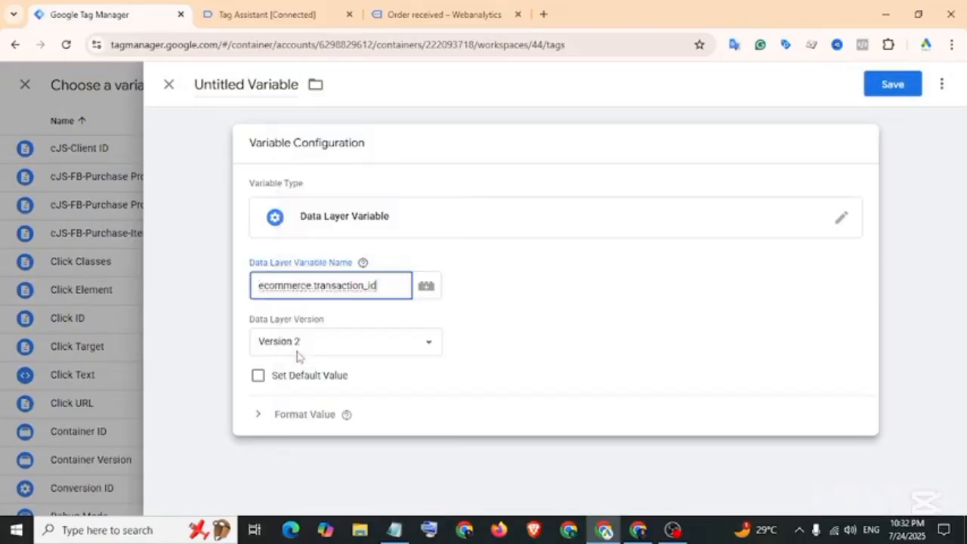
Step: Name the variable "dlv-Gads-Order ID" and save it into the tag's Transaction ID field
left_click(233, 84)
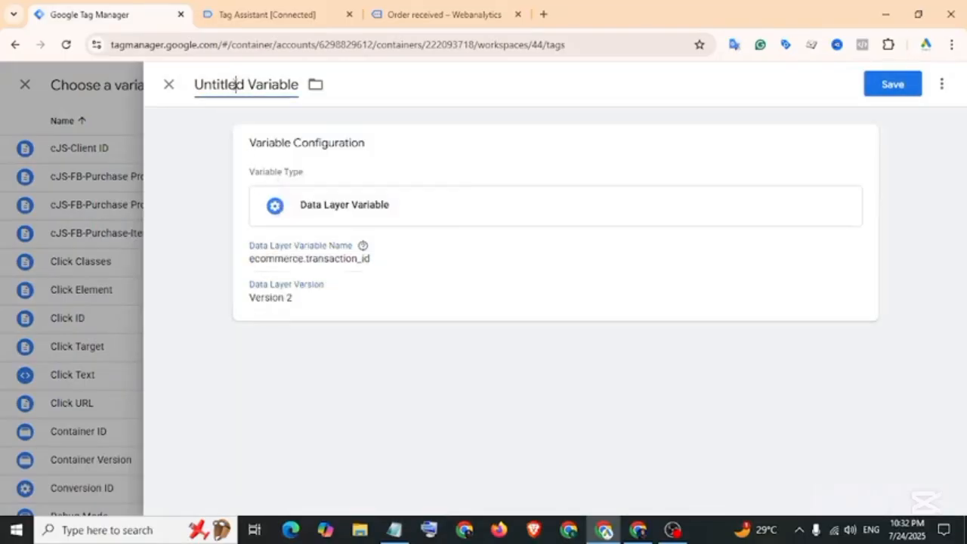
key("ctrl+a")
type("dlv")
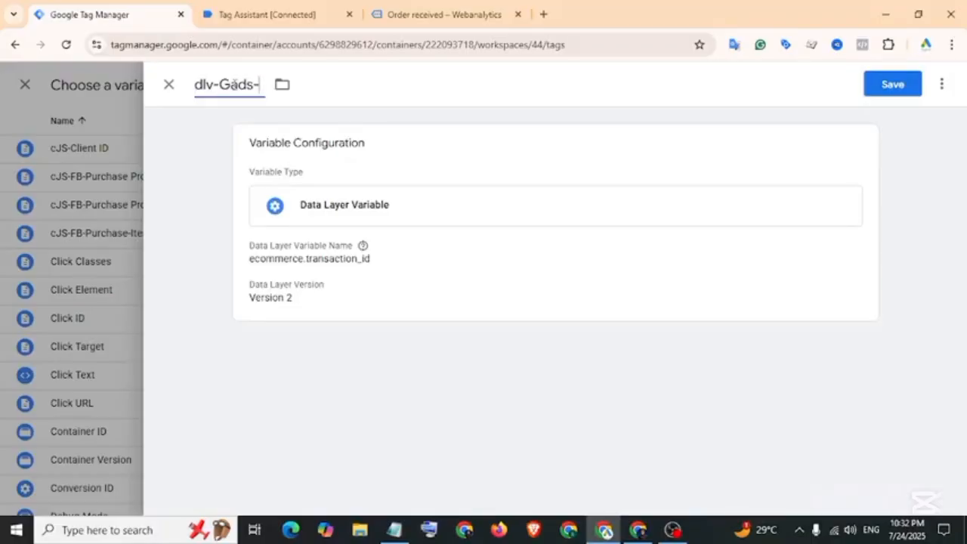
type("-Gads-Order ID")
left_click(900, 85)
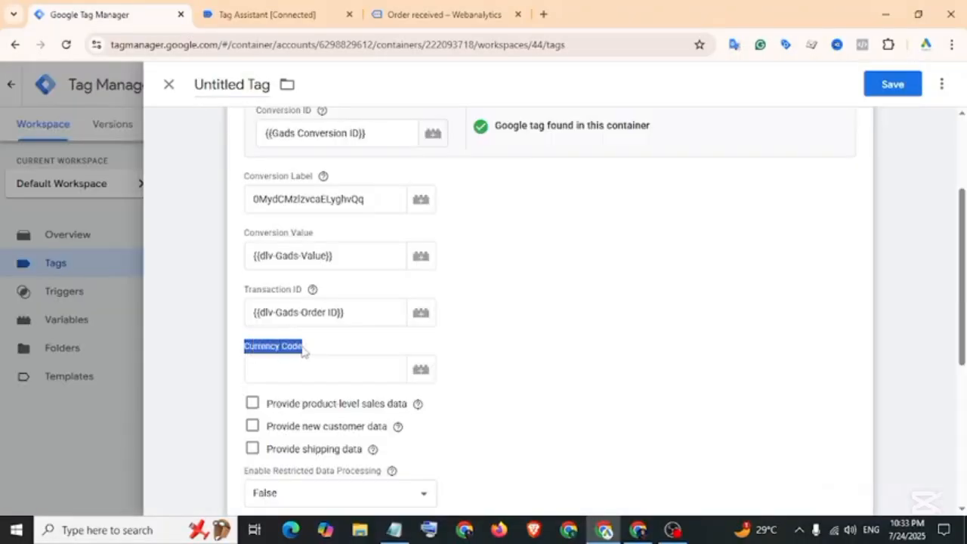
Step: Copy the currency key of the purchase event's ecommerce object from Tag Assistant's data layer for the tag's Currency Code
left_click(264, 15)
scroll(293, 362, "down", 2)
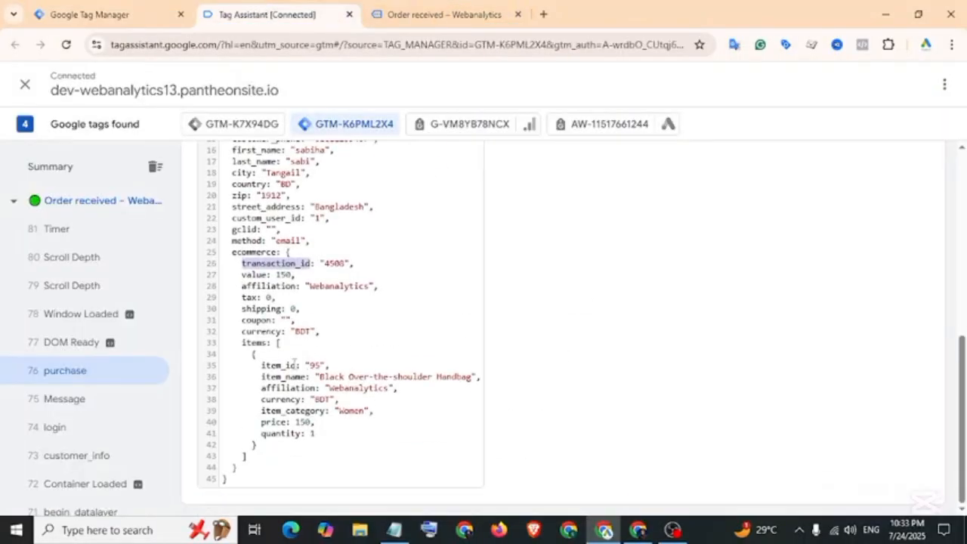
left_click_drag(242, 332, 281, 332)
right_click(281, 332)
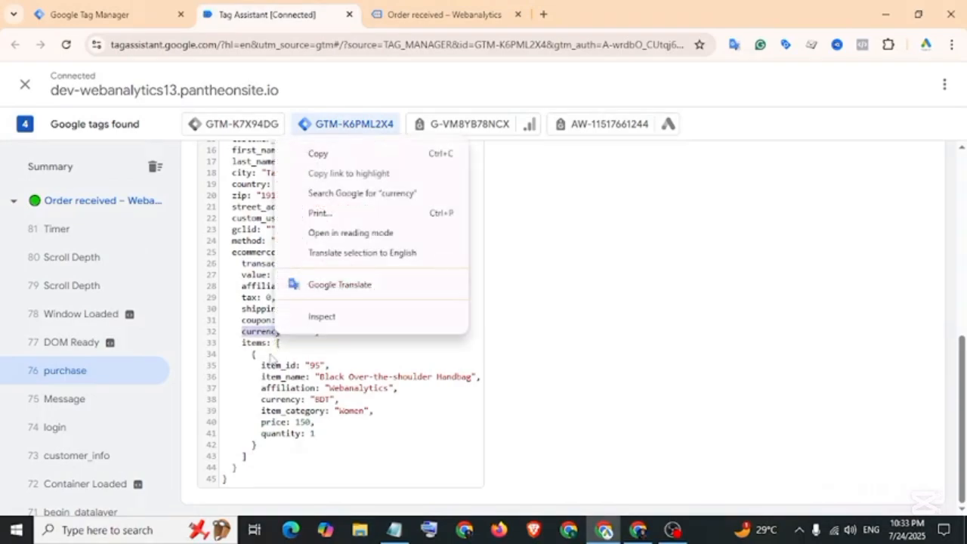
left_click(323, 156)
Step: Replace "transaction_id" in the Notepad path with currency and copy the full path ecommerce.currency
left_click(394, 529)
left_click(483, 264)
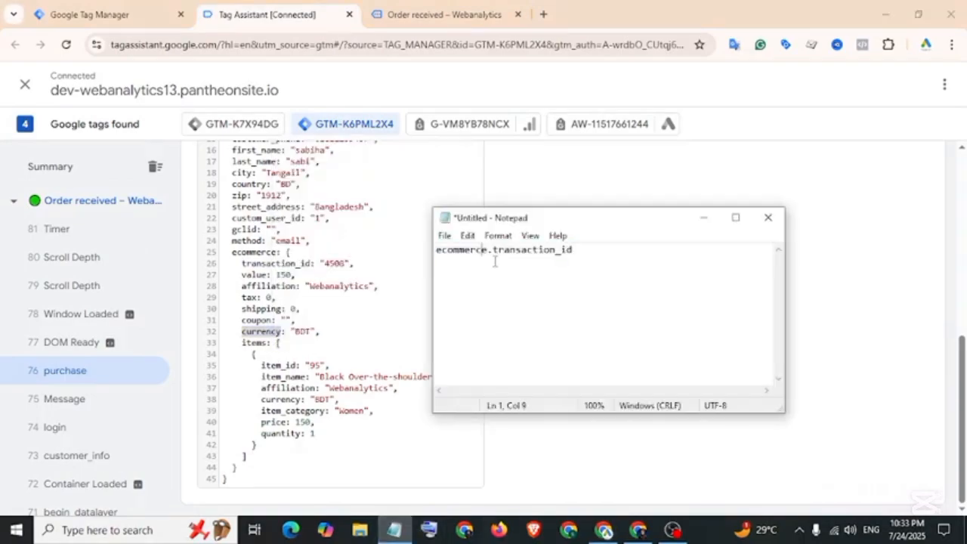
left_click_drag(504, 253, 437, 250)
right_click(566, 250)
left_click(596, 313)
right_click(456, 250)
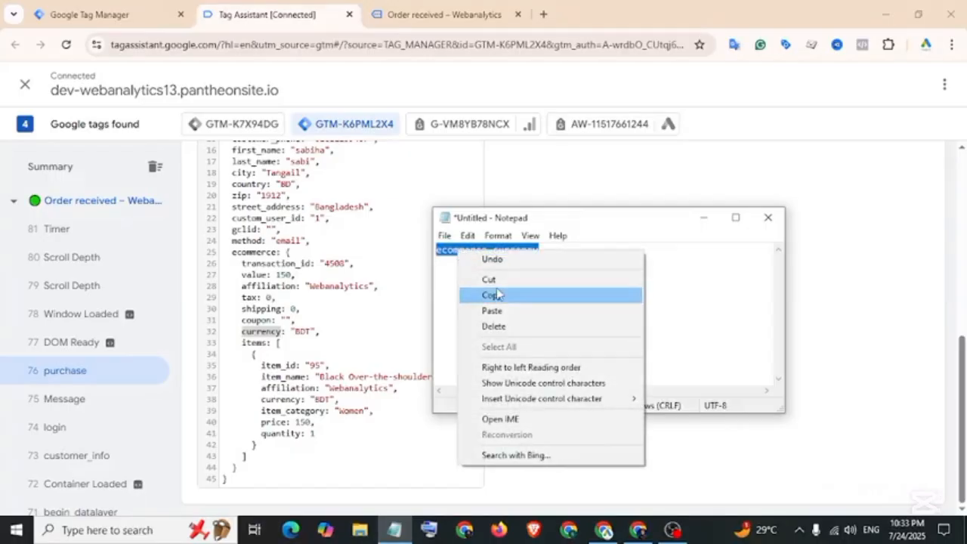
left_click(495, 295)
Step: Create a new Data Layer Variable for the tag's Currency Code in Tag Manager, with ecommerce.currency as its data layer variable name
left_click(47, 9)
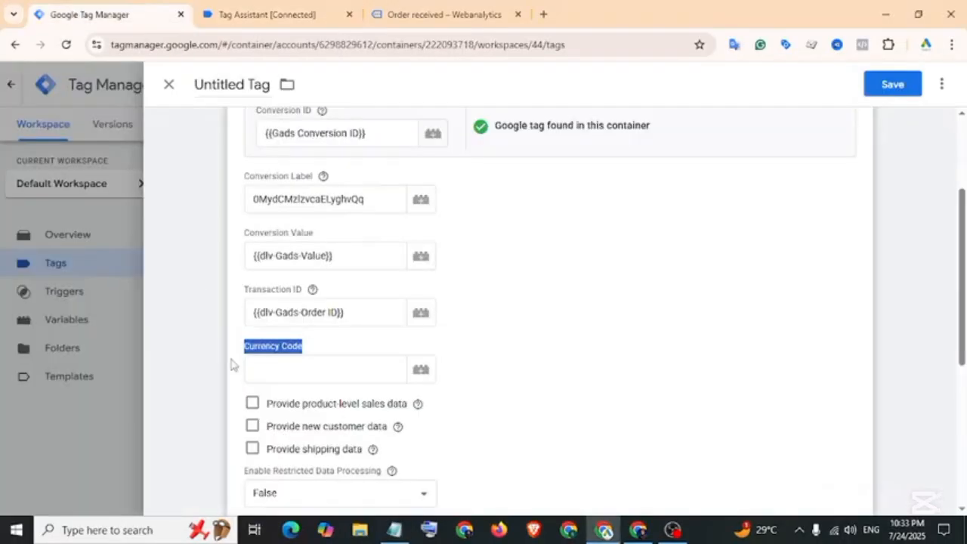
left_click(421, 372)
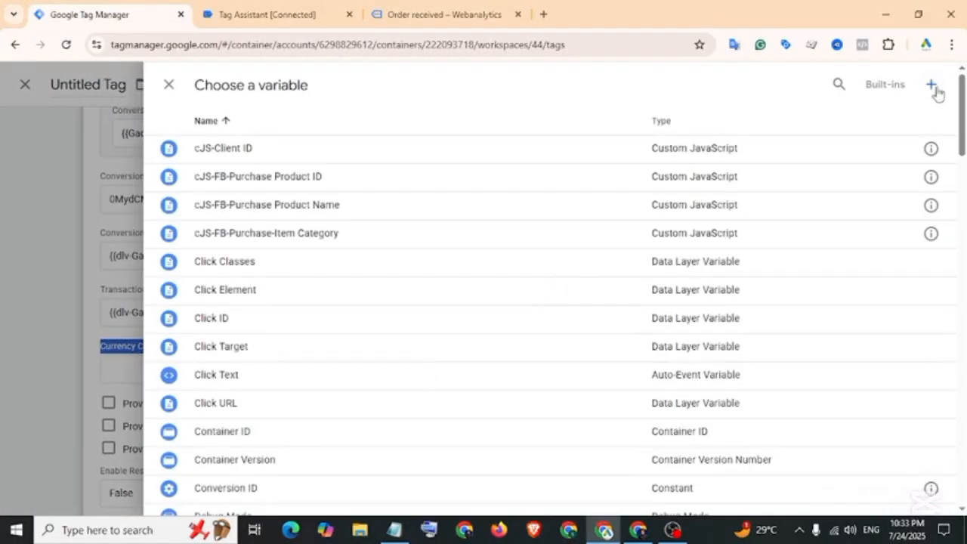
left_click(932, 86)
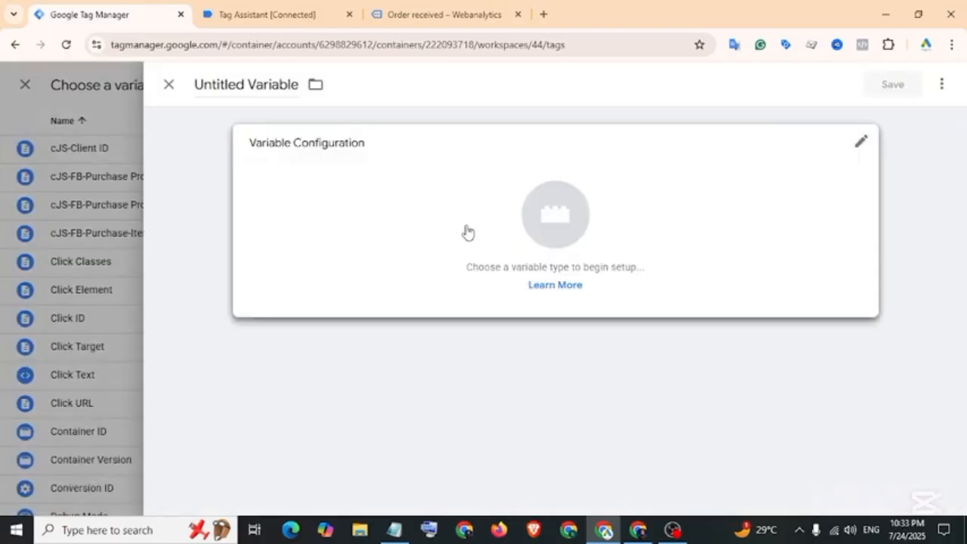
left_click(466, 230)
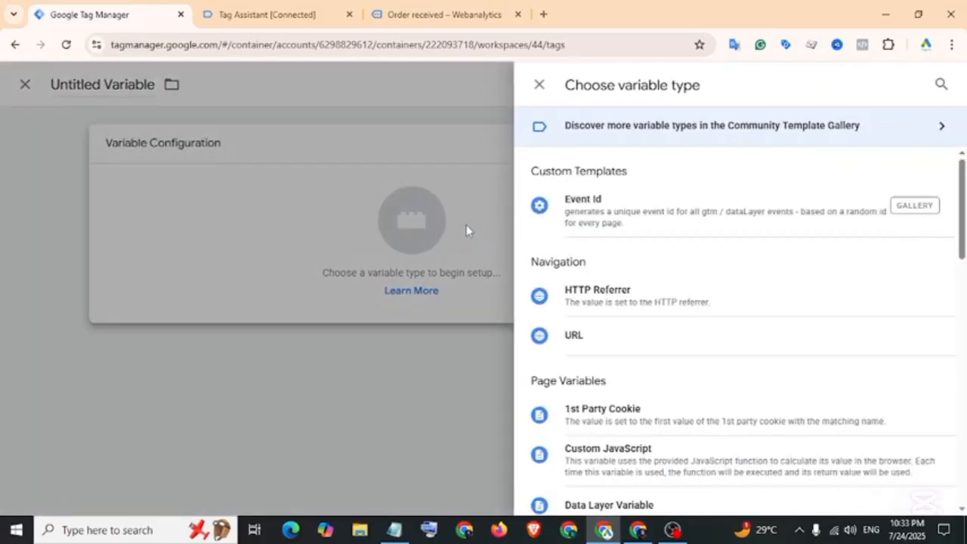
scroll(672, 328, "down", 1)
left_click(632, 436)
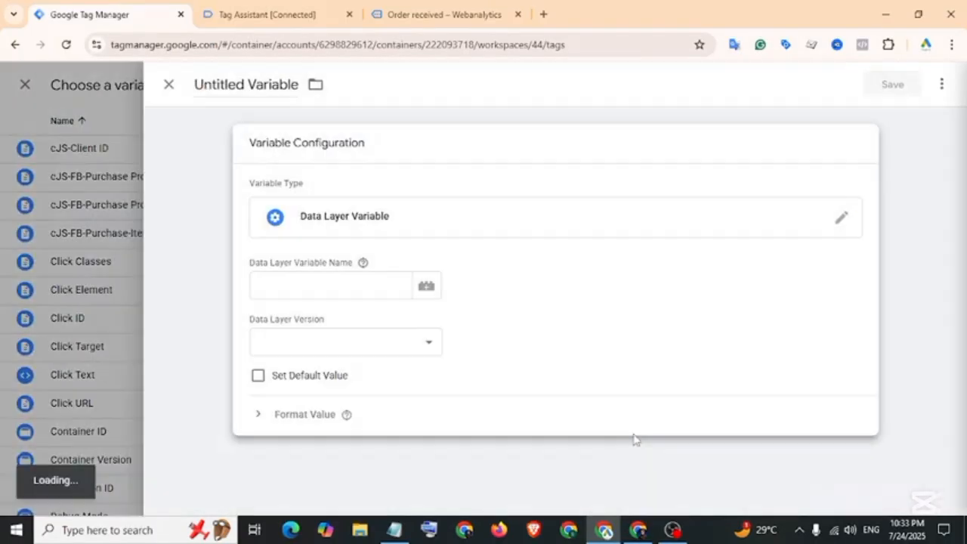
right_click(282, 284)
left_click(309, 357)
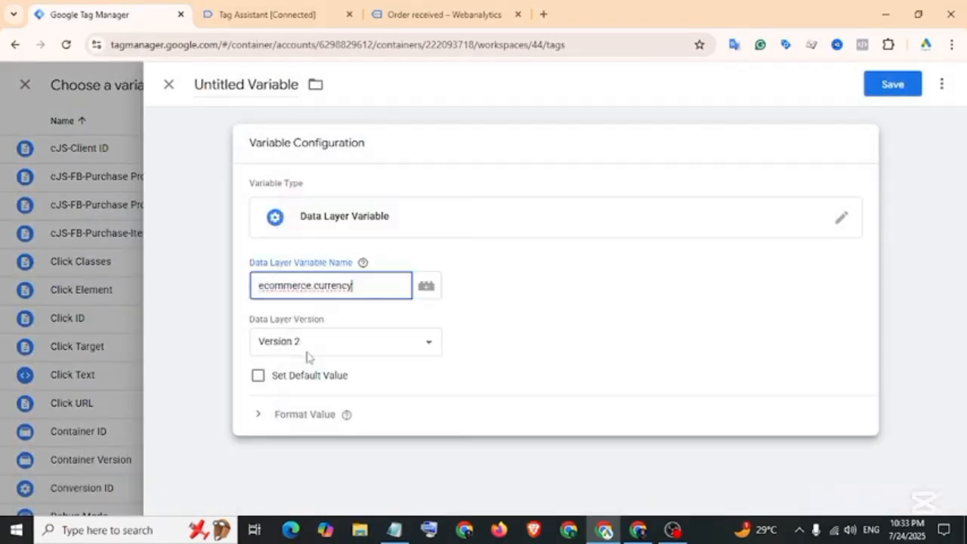
Step: Name the variable "dlv-Gads-Currency" and save it into the tag's Currency Code field
left_click(256, 84)
type("Dlv-Gads-Cu")
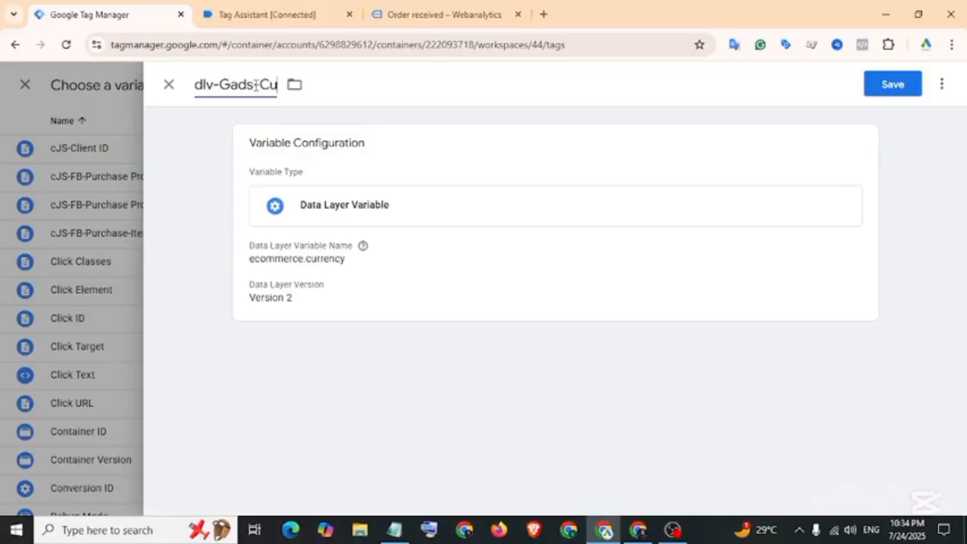
type("rrency")
key("Return")
Step: Assign the custom event trigger "Google Ads-Purchase -Trigger" as the conversion tag's firing trigger
scroll(486, 313, "down", 5)
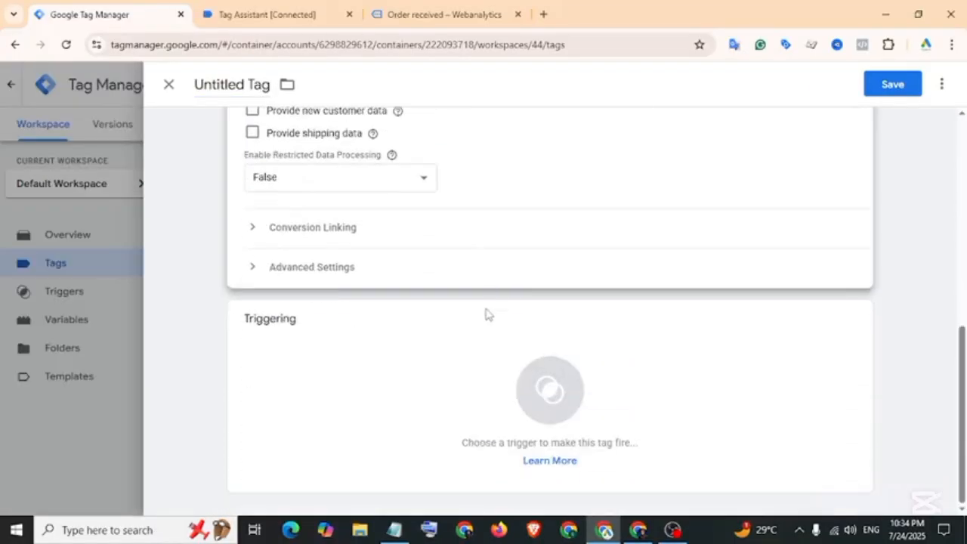
left_click(485, 396)
scroll(198, 427, "down", 5)
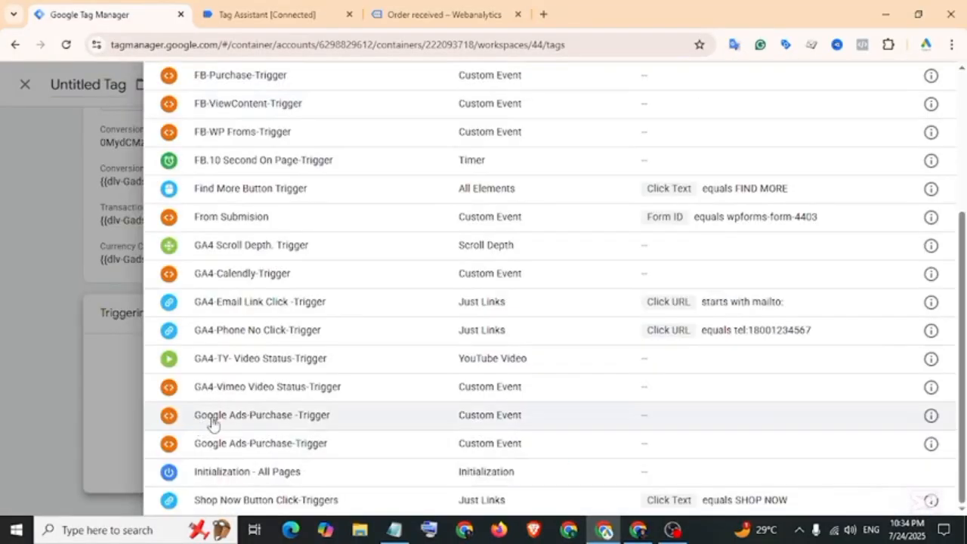
left_click(303, 421)
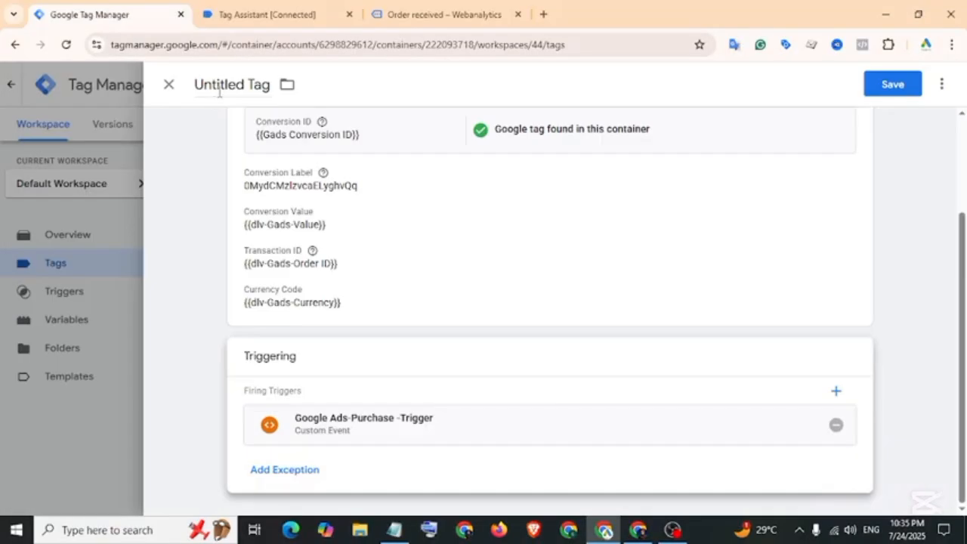
Step: Name the tag "Gads-Purchase Conversion Tracking-Tag" and save it
left_click(221, 88)
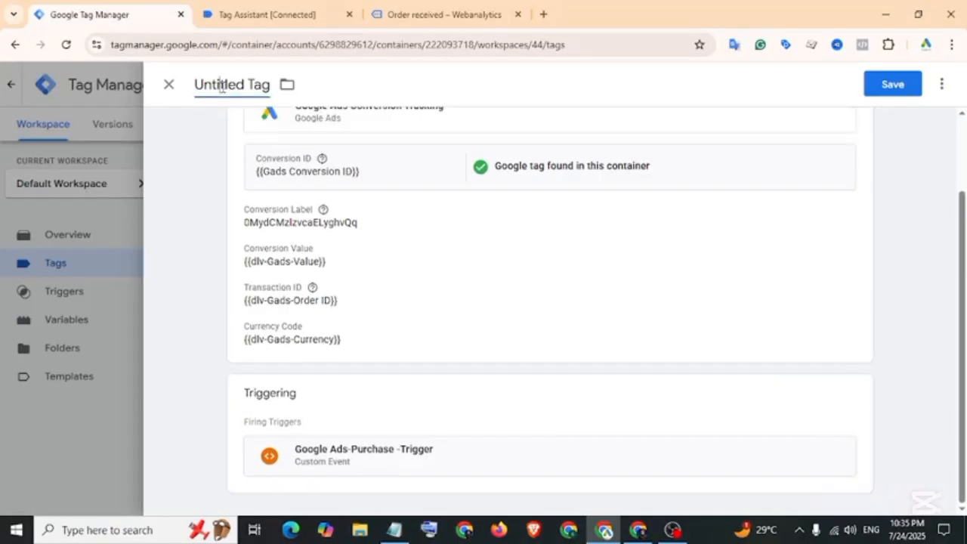
type("Gads-Purchase Conversion Tracking-")
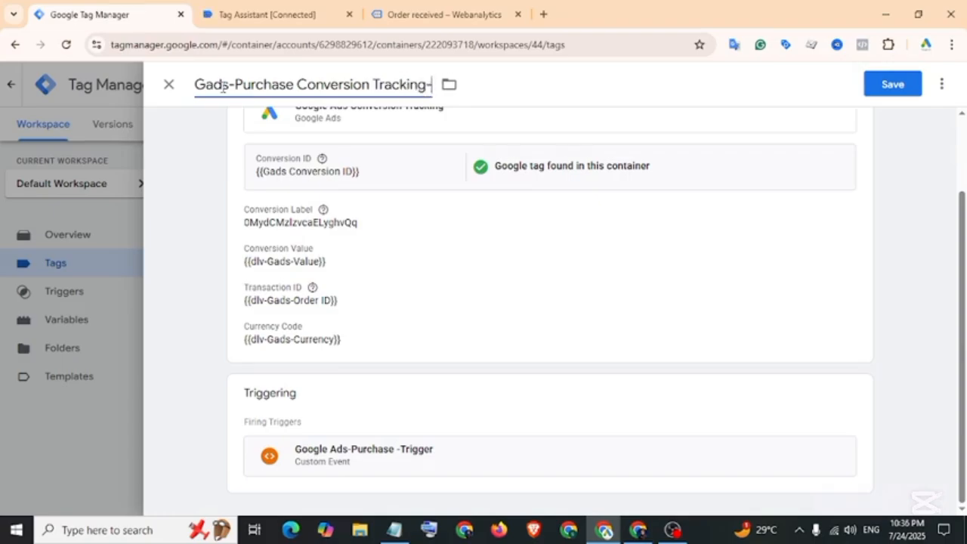
type("Tag")
left_click(888, 90)
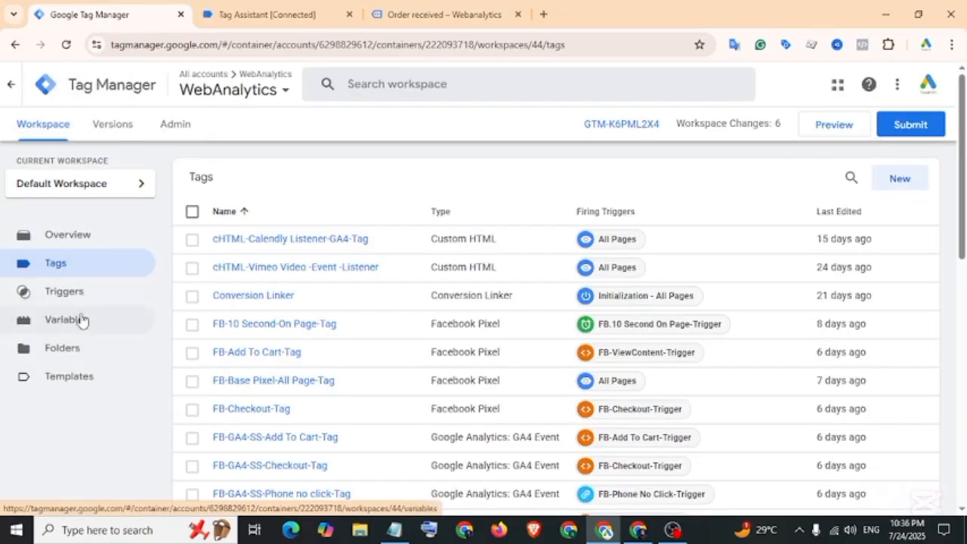
Step: Start a new user-defined variable in the workspace and set its type to Data Layer Variable
left_click(81, 323)
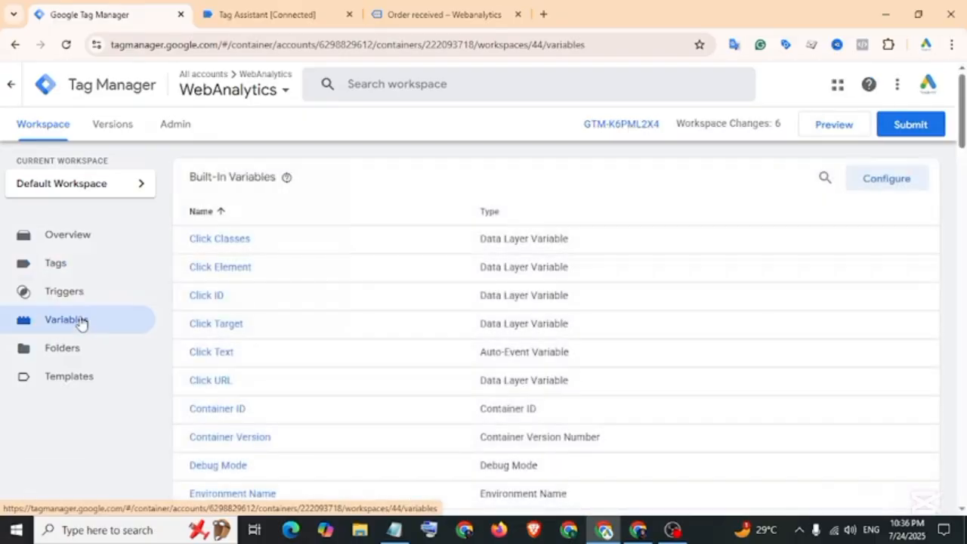
scroll(310, 278, "down", 3)
scroll(309, 278, "down", 12)
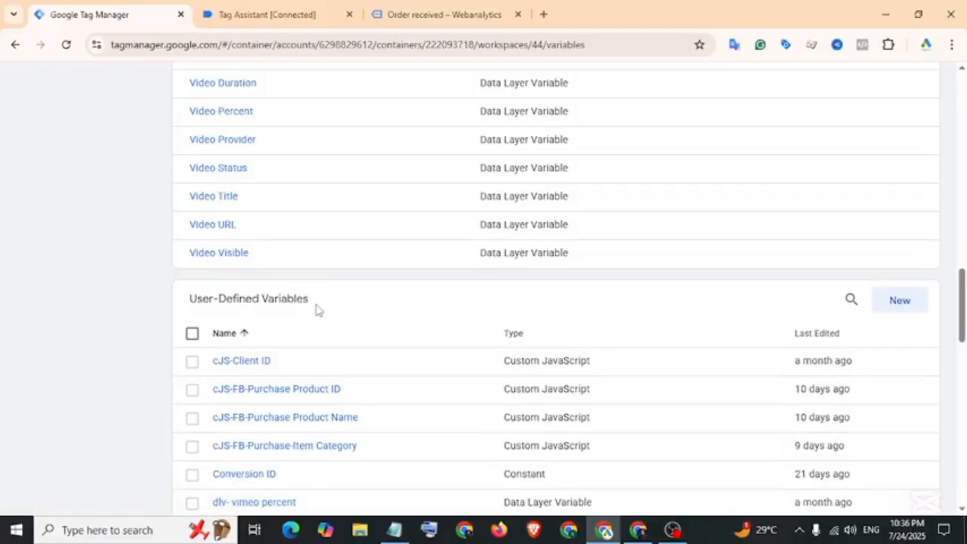
left_click(906, 308)
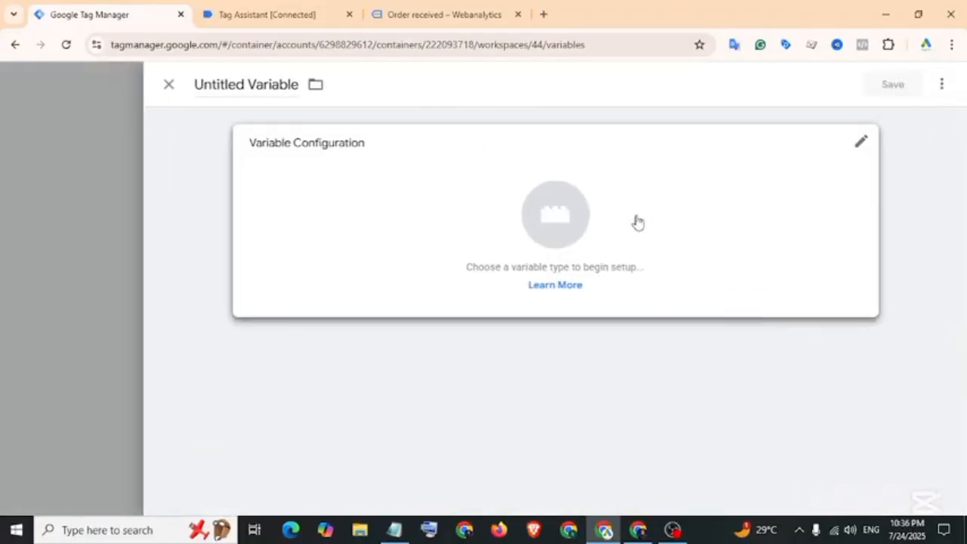
left_click(637, 222)
scroll(636, 220, "down", 3)
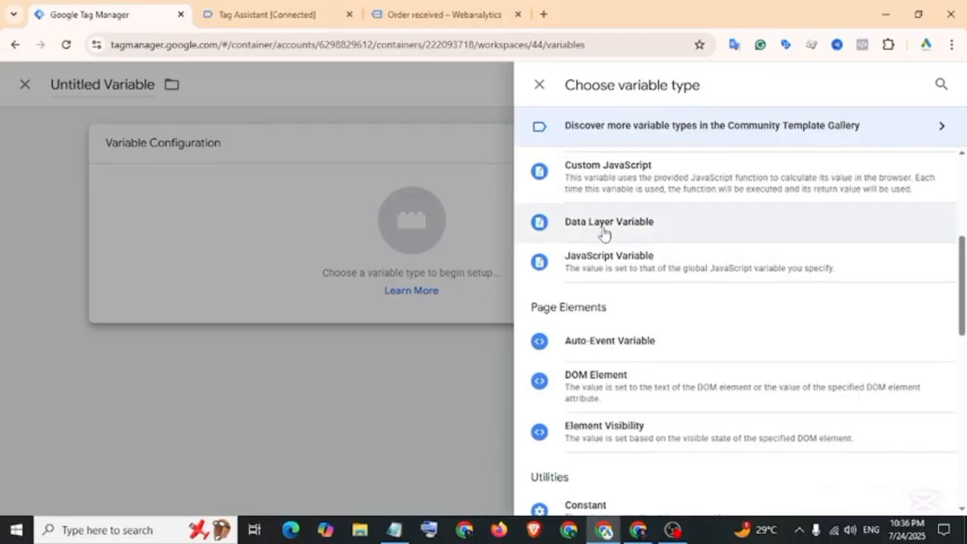
left_click(629, 226)
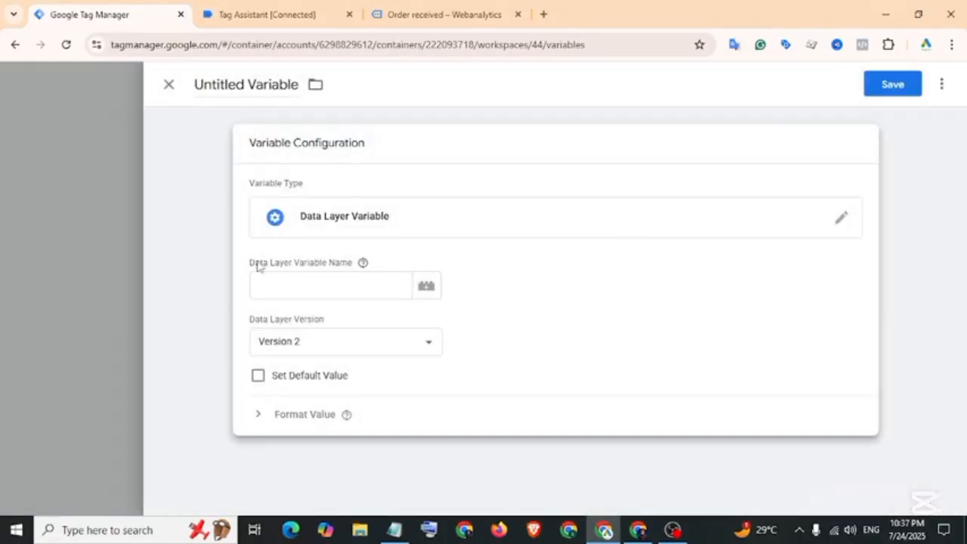
Step: Copy the customer_email key from the purchase event's data layer in Tag Assistant
left_click(275, 17)
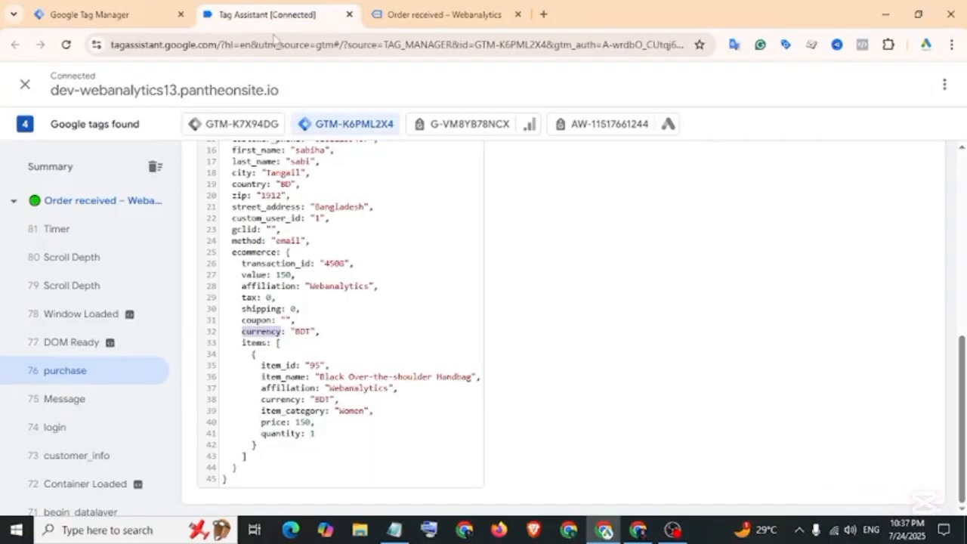
scroll(244, 274, "up", 2)
left_click_drag(233, 261, 260, 372)
left_click(233, 272)
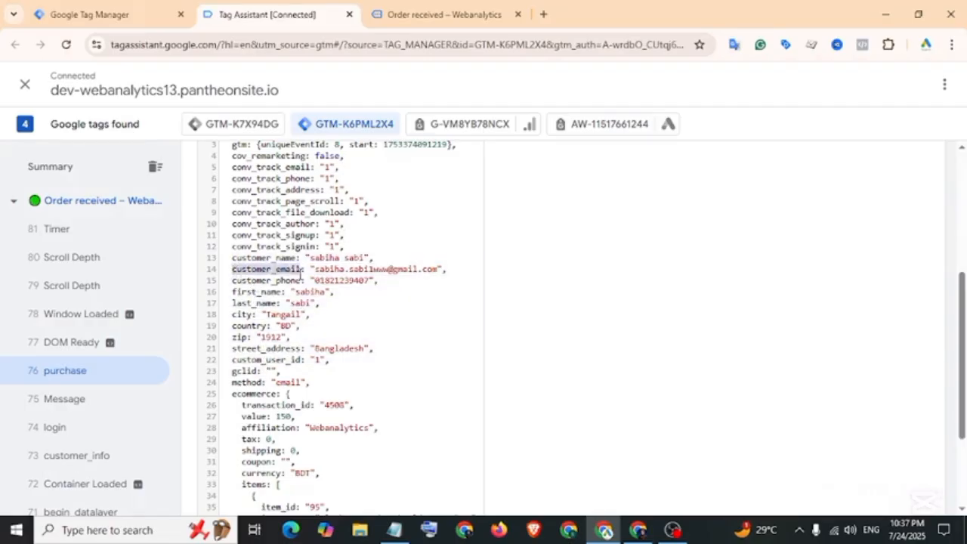
right_click(315, 273)
left_click(332, 285)
Step: Set the new variable's data layer variable name to customer_email in Tag Manager
left_click(147, 17)
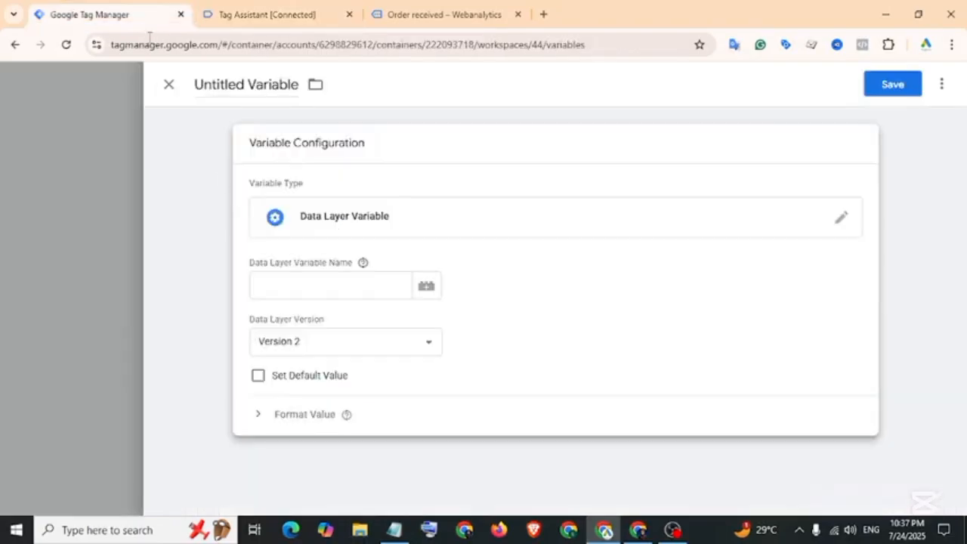
left_click(289, 283)
right_click(294, 285)
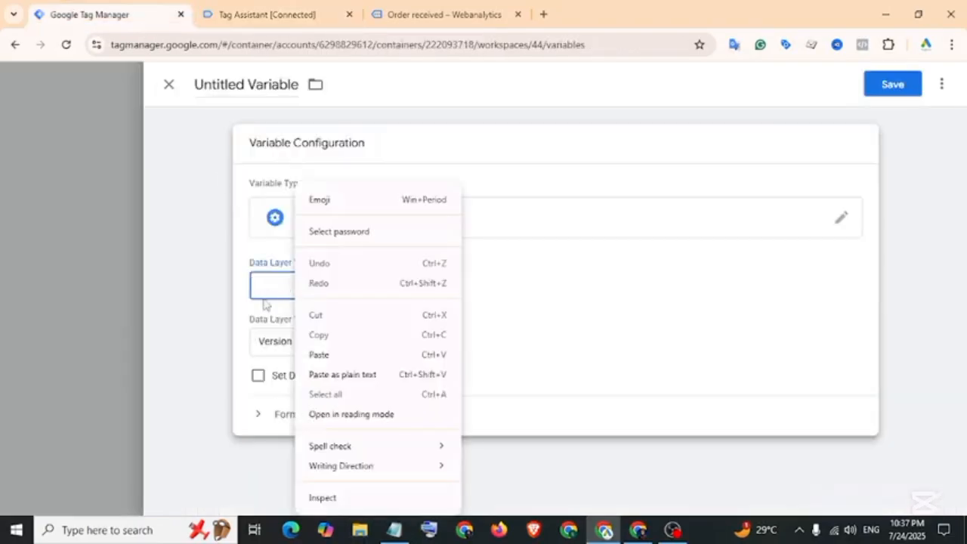
left_click(332, 354)
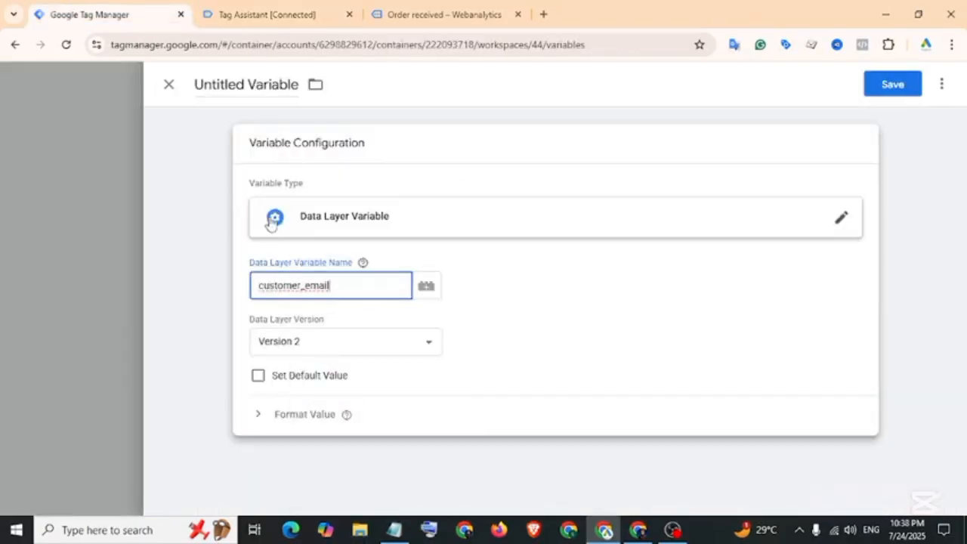
Step: Name the variable "dlv-customer_email" and save it
left_click(254, 85)
type("dlv")
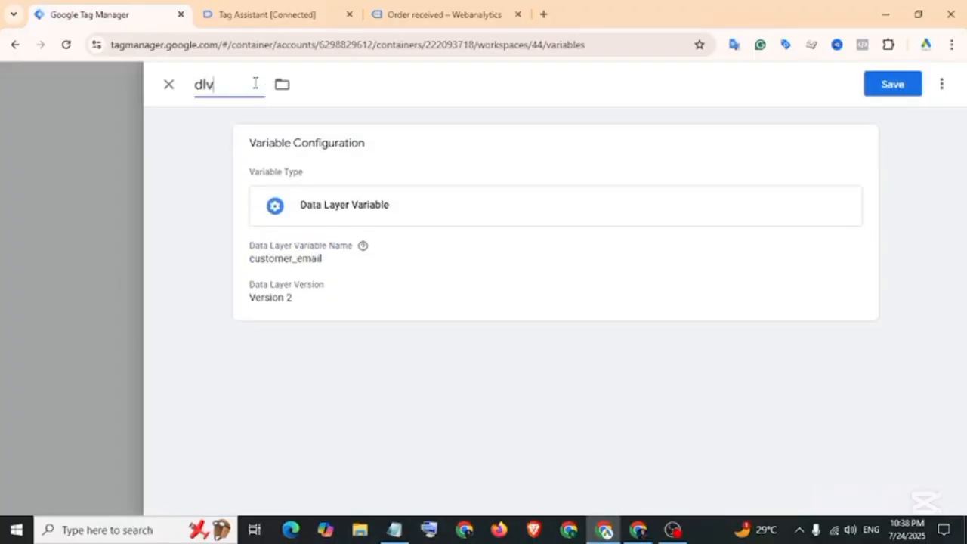
type("-")
key("ctrl+v")
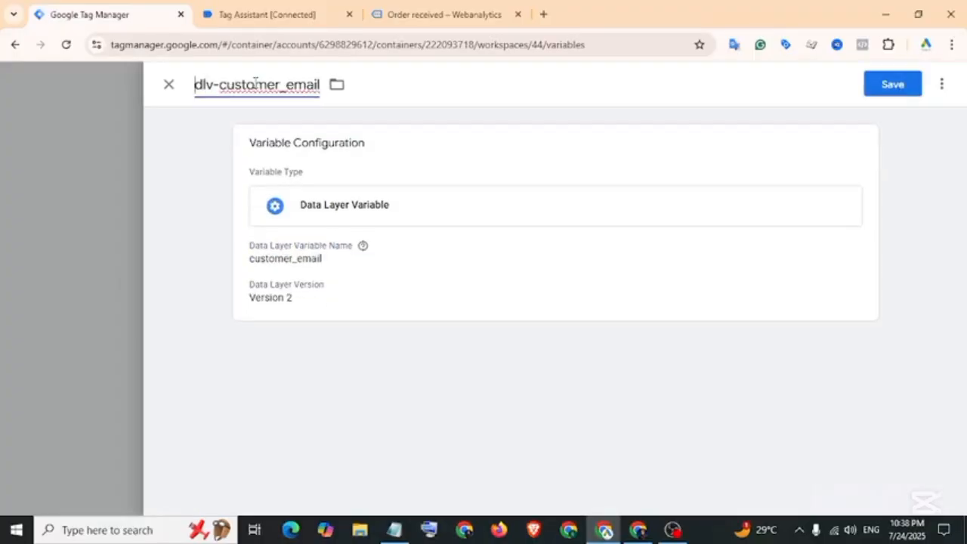
left_click(888, 92)
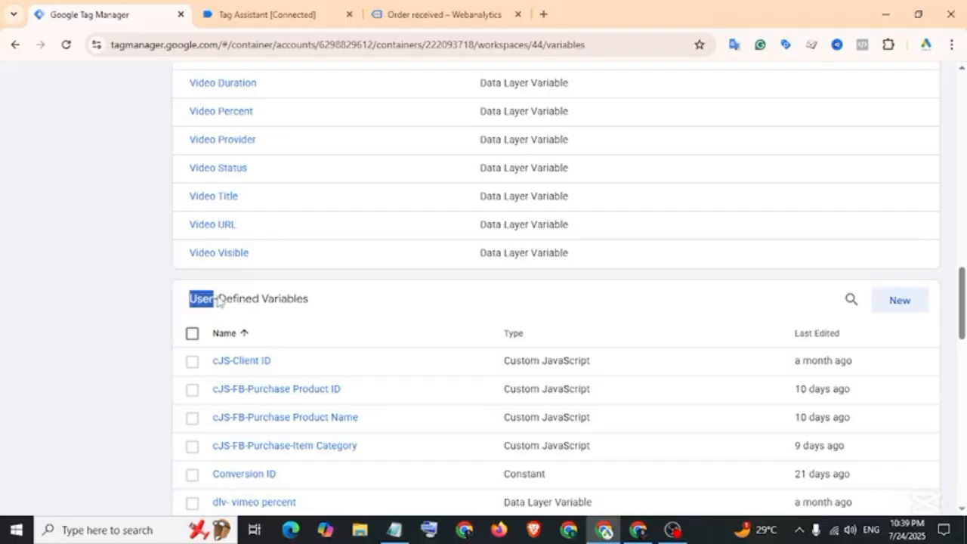
Step: Copy the customer_phone key from the purchase event's data layer in Tag Assistant and return to Tag Manager
left_click_drag(239, 300, 287, 303)
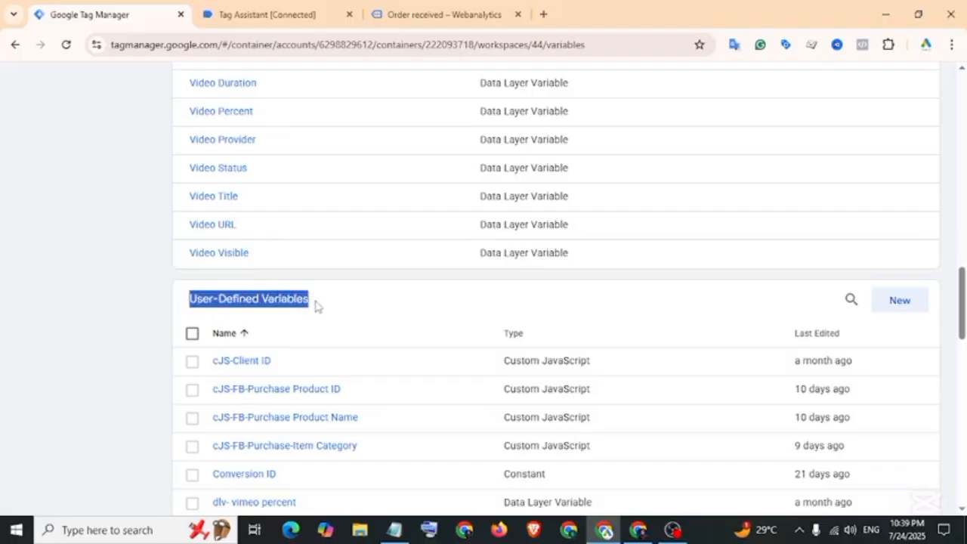
key("ctrl+Tab")
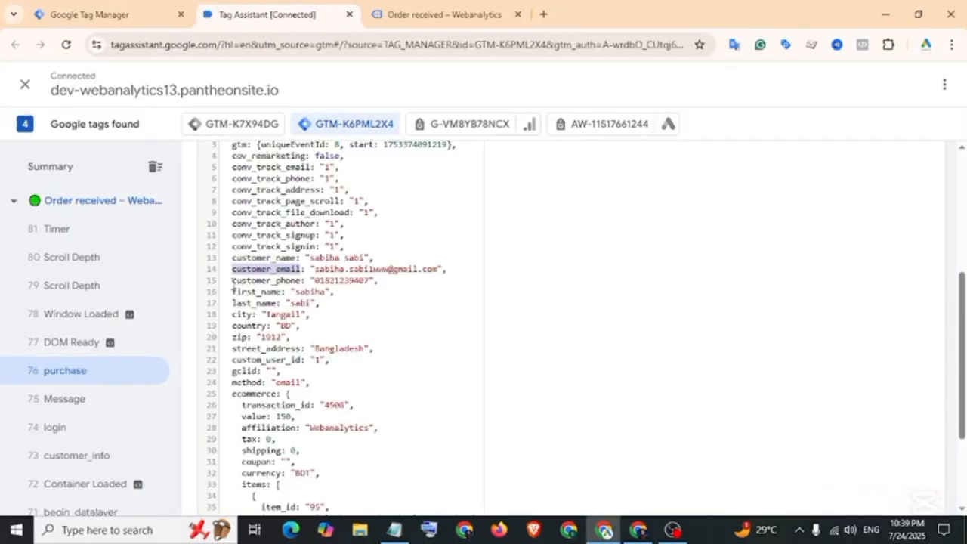
left_click_drag(232, 281, 266, 383)
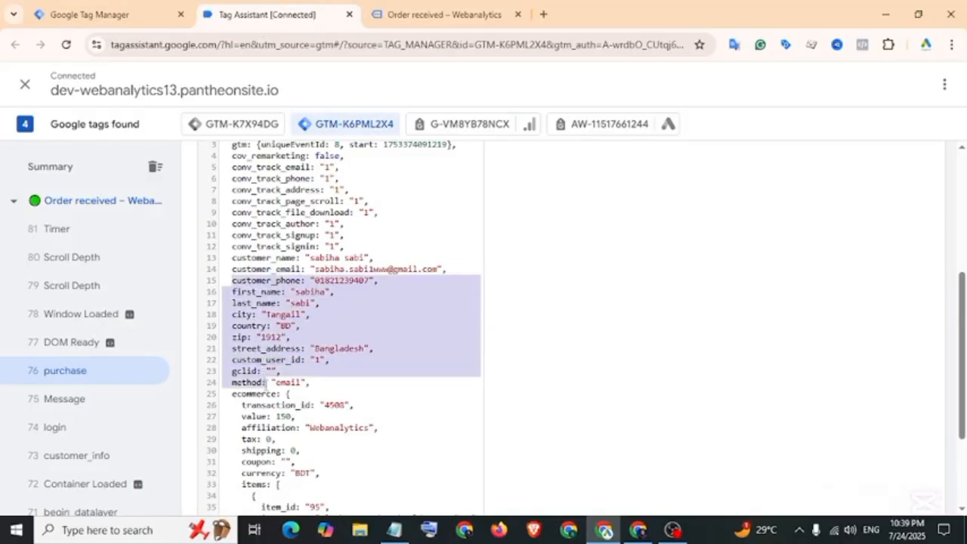
left_click(246, 281)
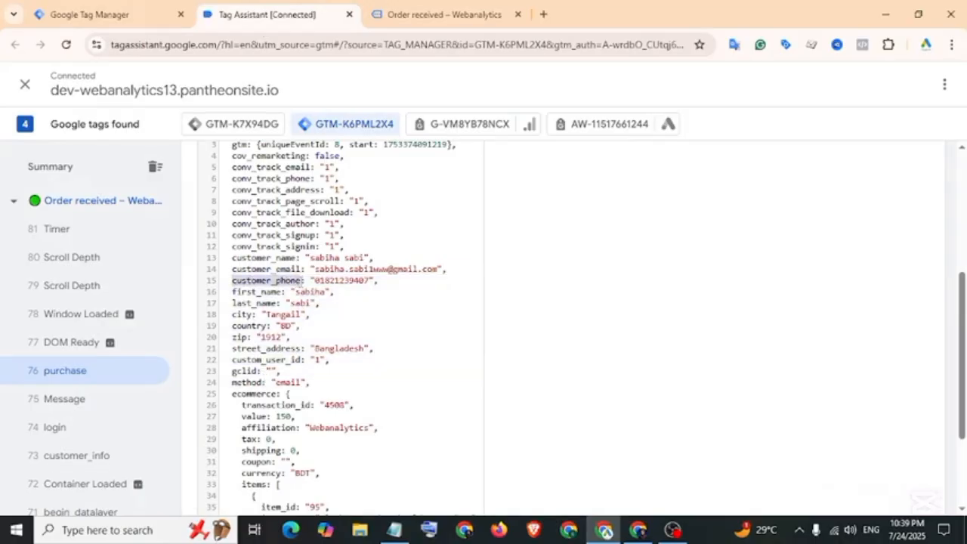
right_click(311, 286)
left_click(348, 299)
key("ctrl+shift+Tab")
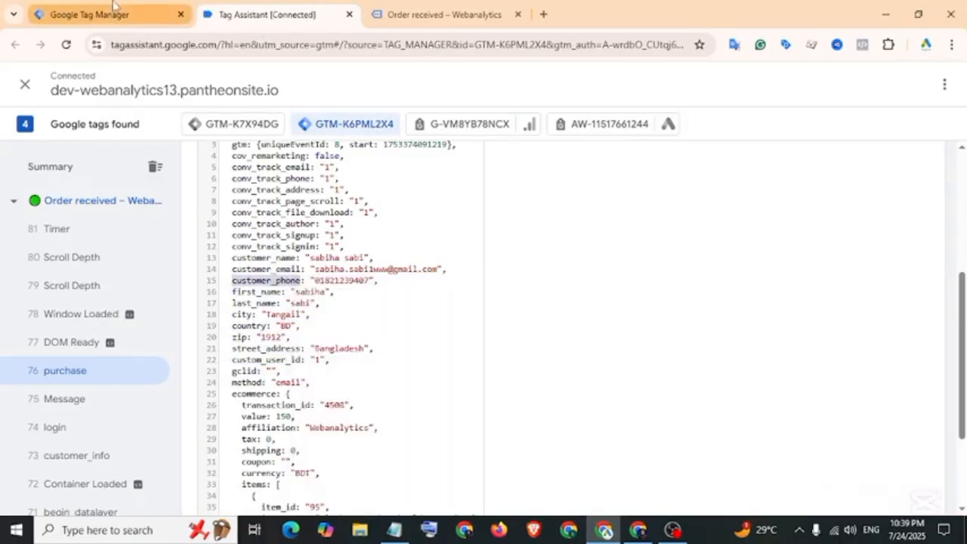
Step: Create a user-defined variable of type Data Layer Variable with the data layer variable name customer_phone
left_click(899, 302)
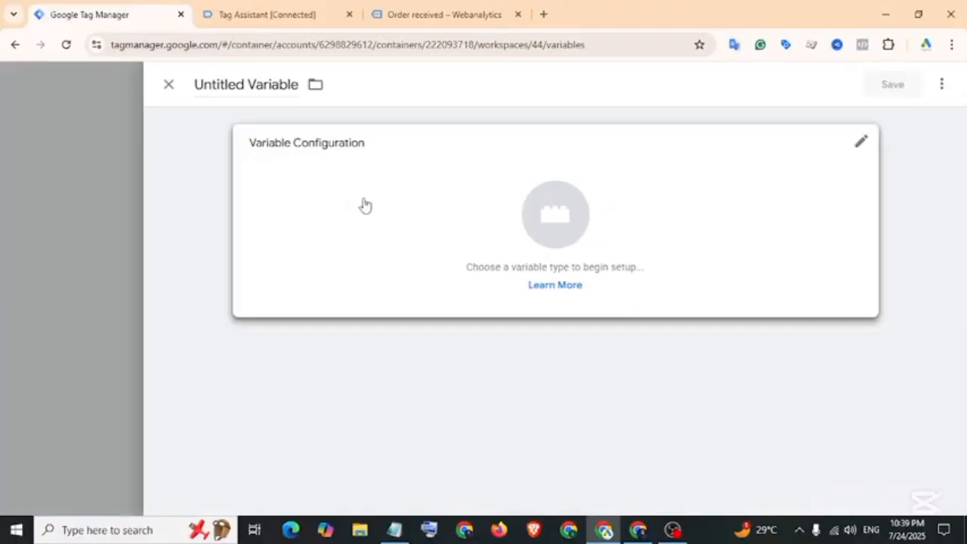
left_click(365, 205)
scroll(623, 334, "down", 2)
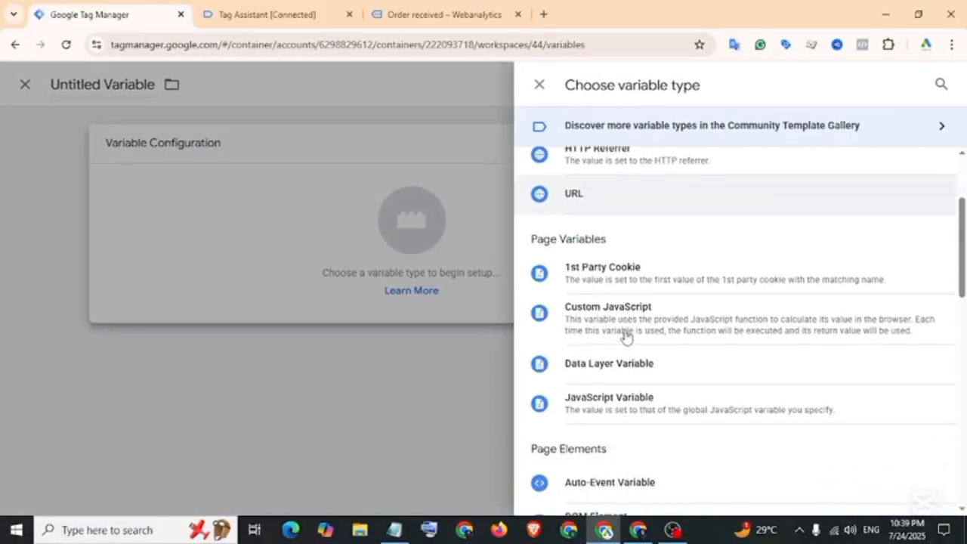
left_click(595, 367)
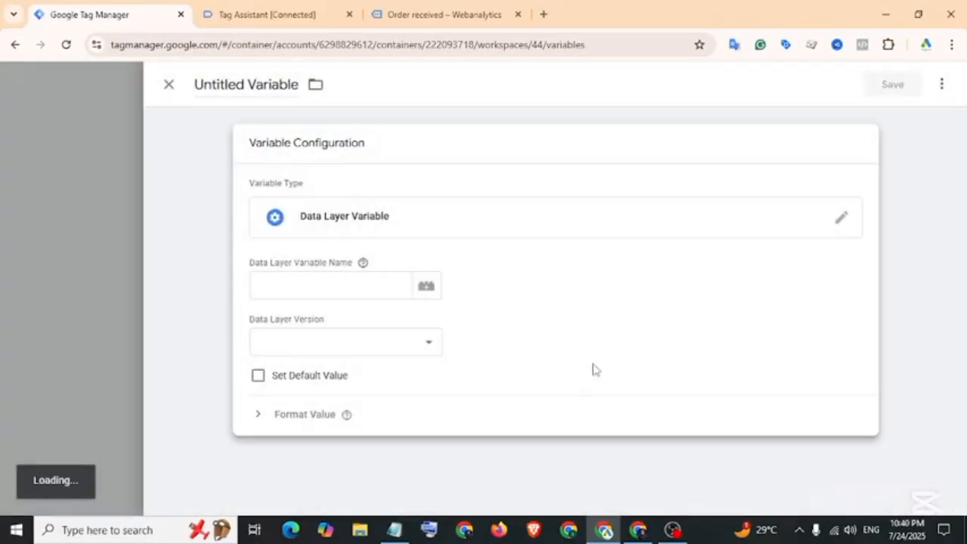
right_click(309, 284)
left_click(335, 354)
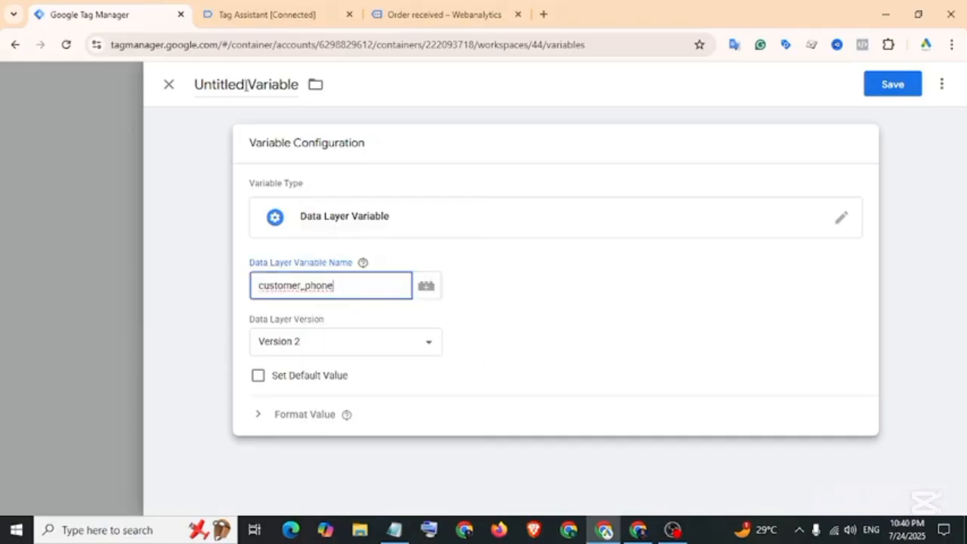
Step: Name the variable "dlv-customer_phone" and save it
left_click(246, 83)
type("dlv-")
right_click(243, 88)
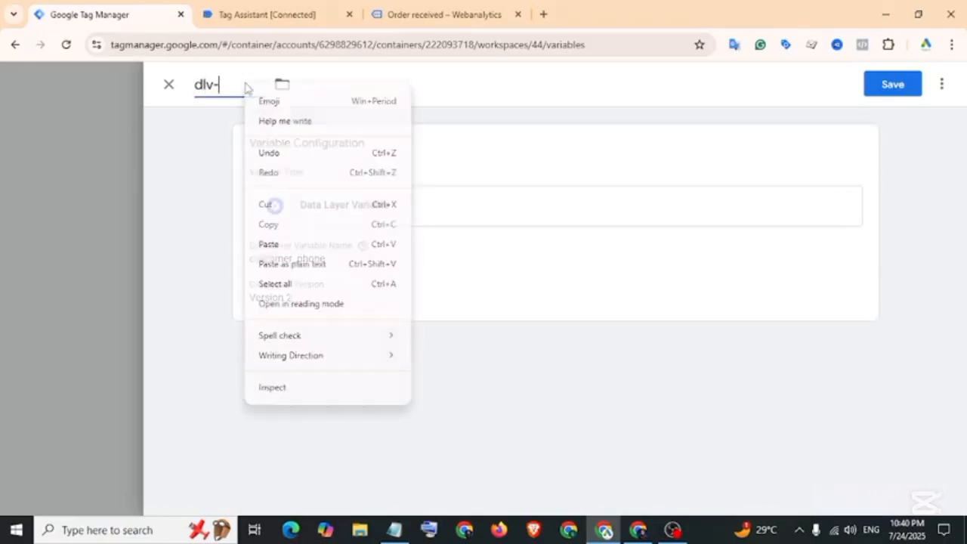
left_click(264, 244)
left_click(902, 88)
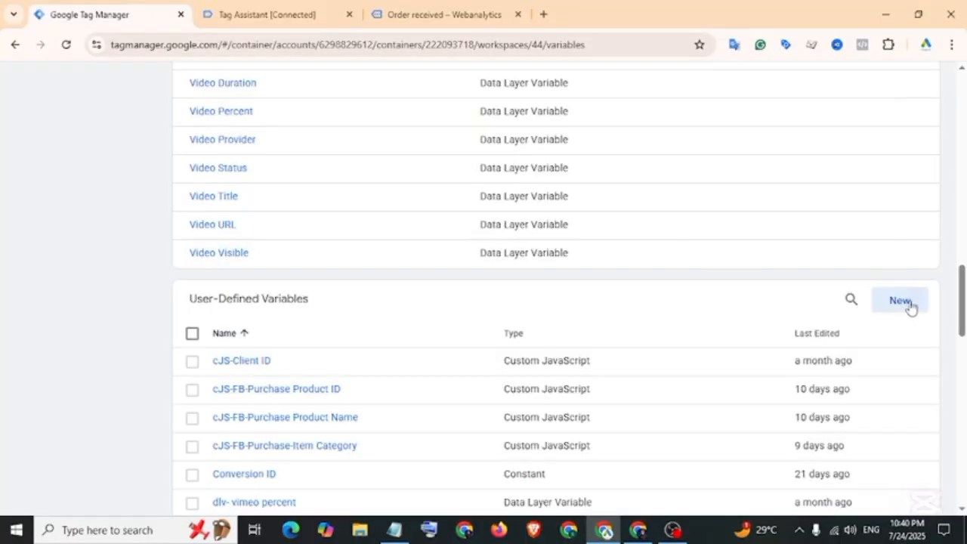
Step: Start another user-defined variable and set its type to Data Layer Variable
left_click(907, 302)
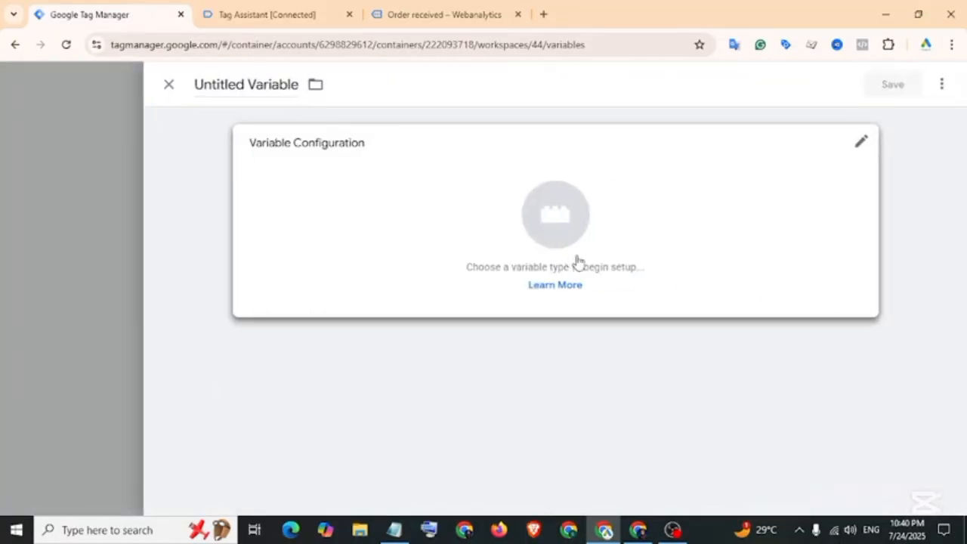
left_click(615, 234)
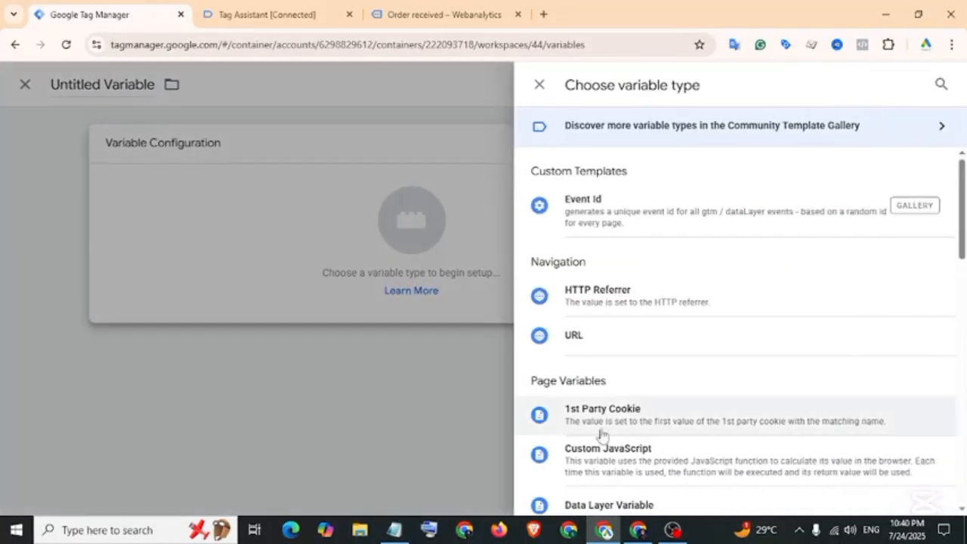
scroll(620, 449, "down", 1)
left_click(608, 434)
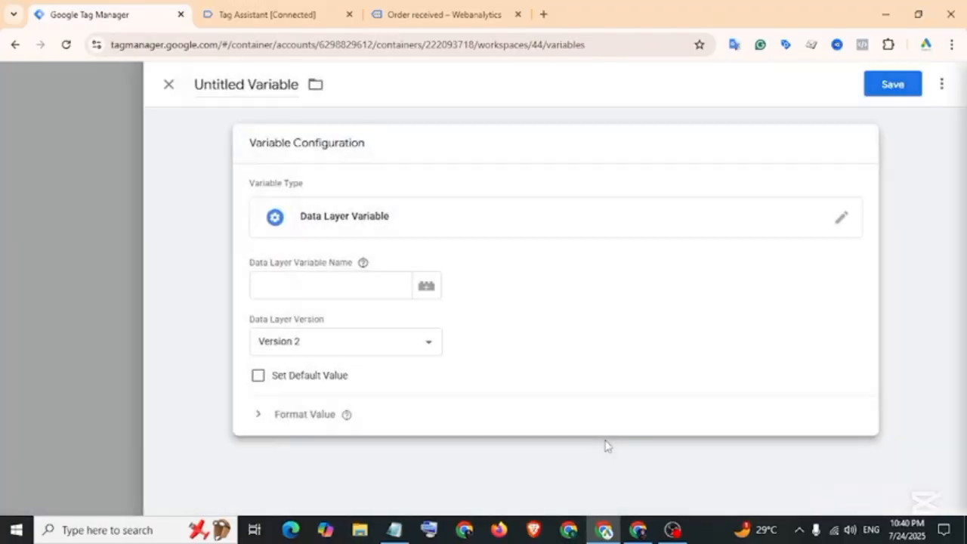
Step: Copy the first_name key from Tag Assistant's purchase data layer and set it as the new variable's data layer variable name
key("ctrl+Tab")
left_click_drag(232, 292, 249, 292)
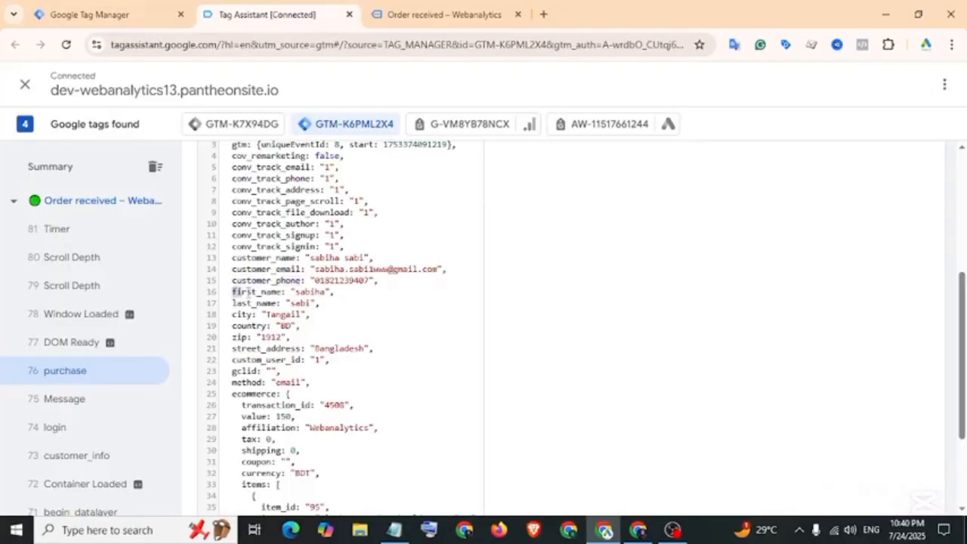
right_click(280, 293)
left_click(297, 311)
left_click(91, 14)
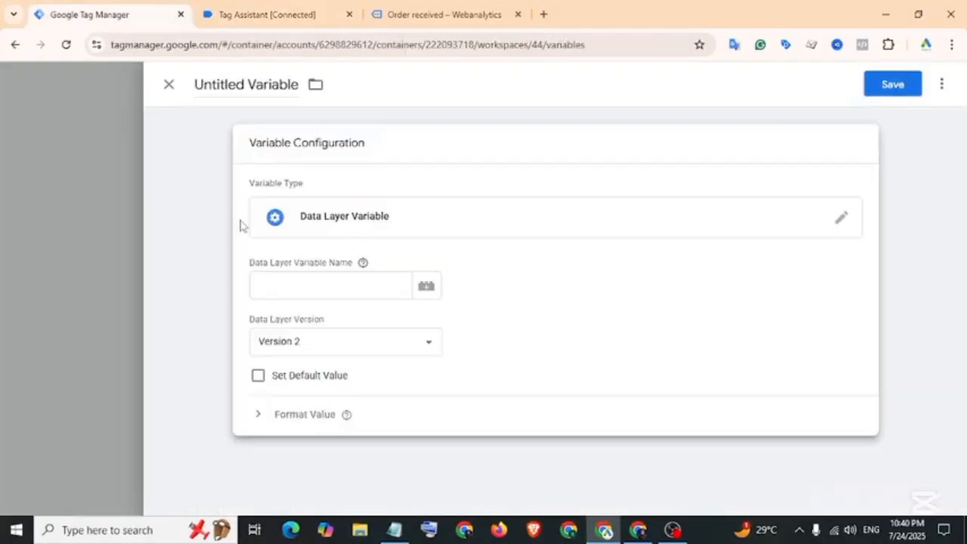
right_click(298, 285)
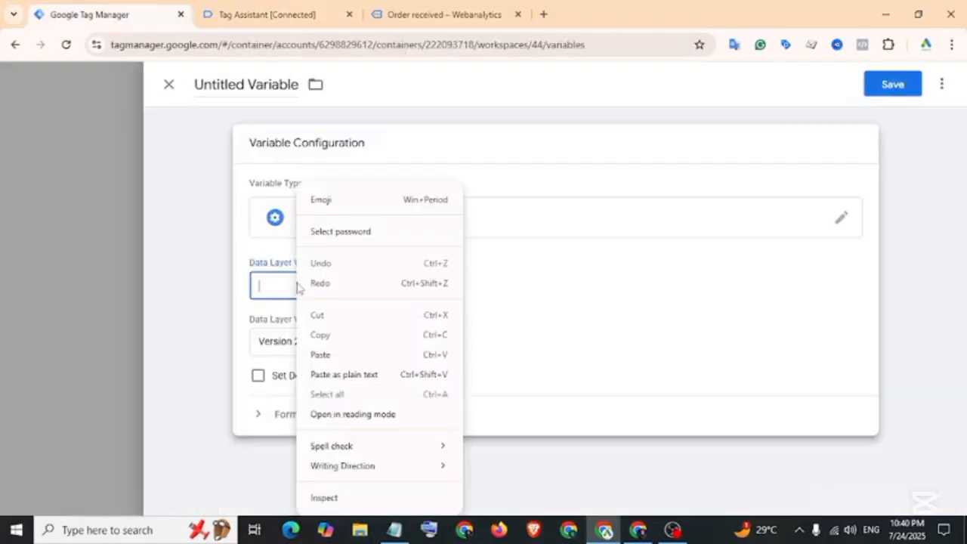
left_click(324, 354)
Step: Name the variable "dlv-first_name" and save it
left_click(241, 85)
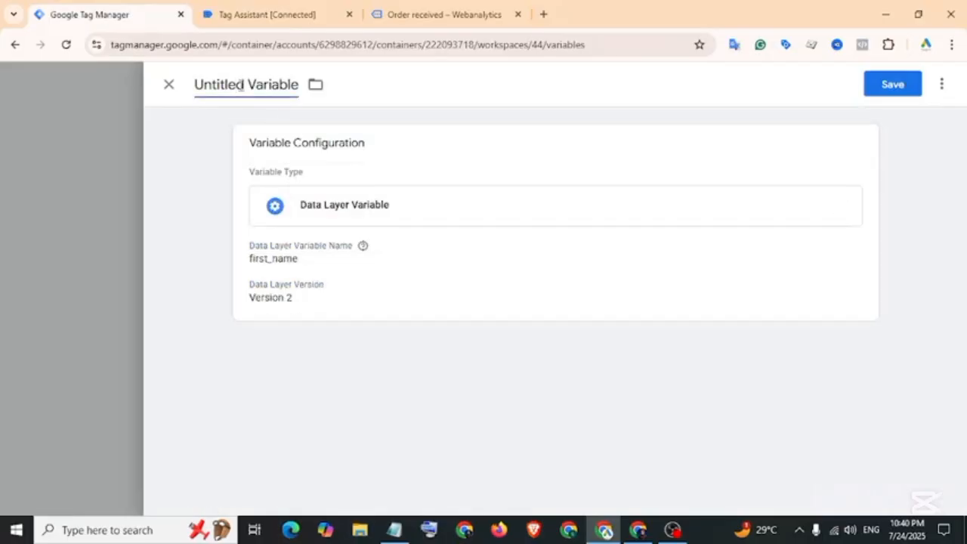
key("ctrl+a")
type("dlv-")
right_click(242, 85)
left_click(270, 246)
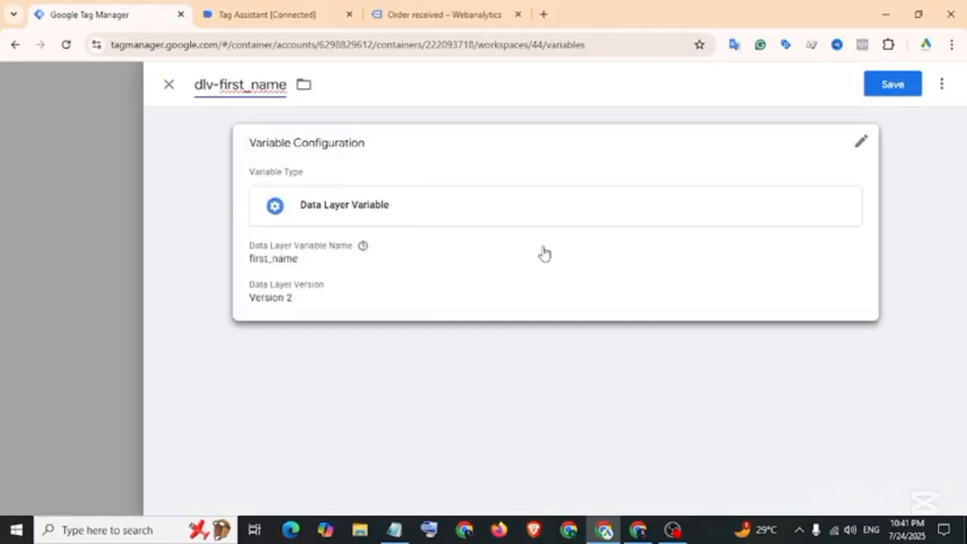
left_click(902, 88)
Step: Add a new user-defined variable of type Data Layer Variable for the customer's last name
left_click(908, 304)
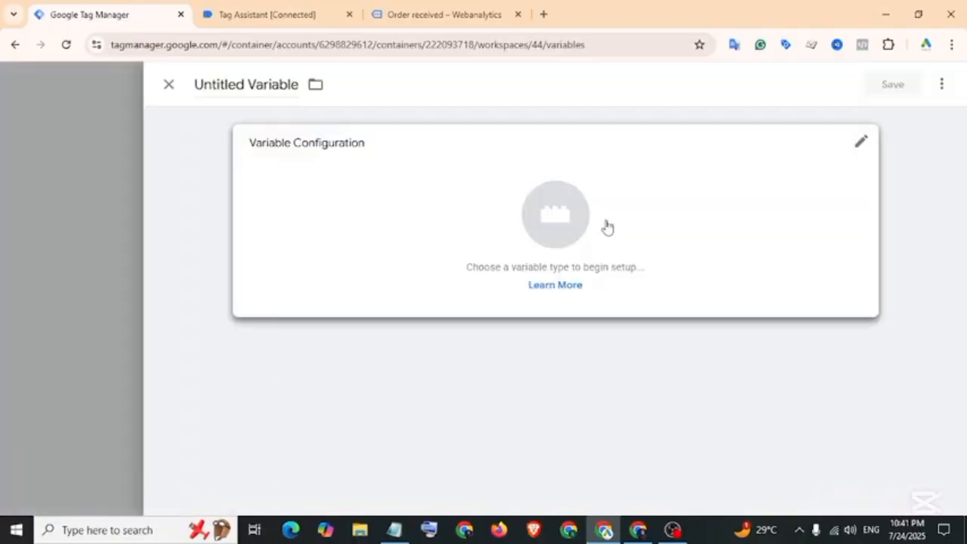
left_click(608, 227)
scroll(615, 410, "down", 1)
left_click(662, 365)
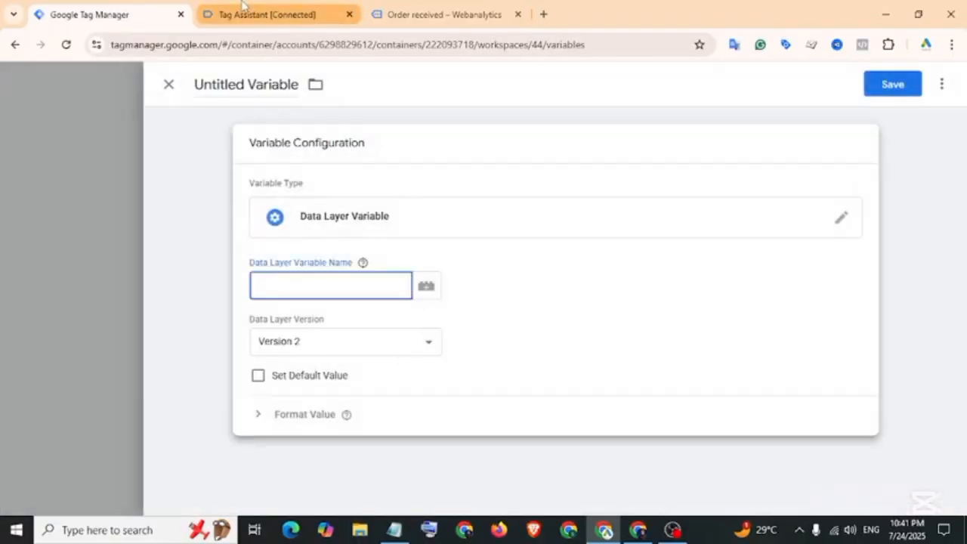
Step: Copy the last_name key from Tag Assistant's purchase data layer and set it as the new variable's data layer variable name
left_click(242, 7)
double_click(264, 303)
right_click(266, 304)
left_click(287, 316)
key("ctrl+Page_Up")
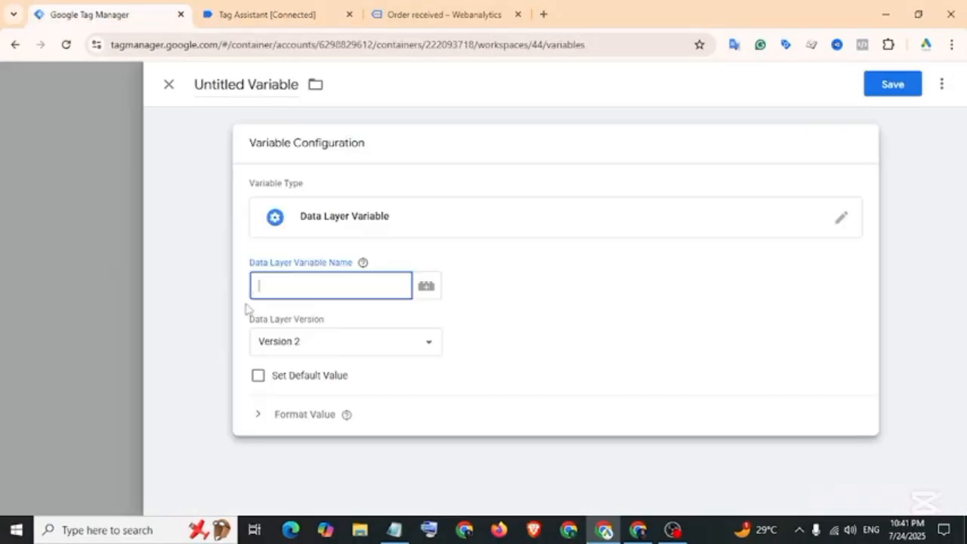
right_click(279, 287)
left_click(304, 354)
left_click(231, 129)
Step: Name the variable "dlv-last_name" and save it
left_click(230, 85)
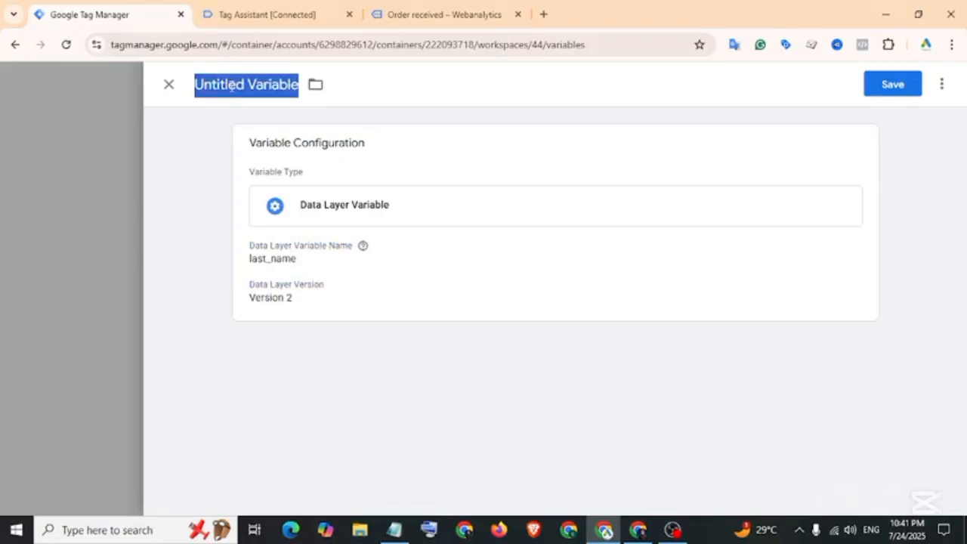
key("BackSpace")
type("dlv-")
right_click(231, 85)
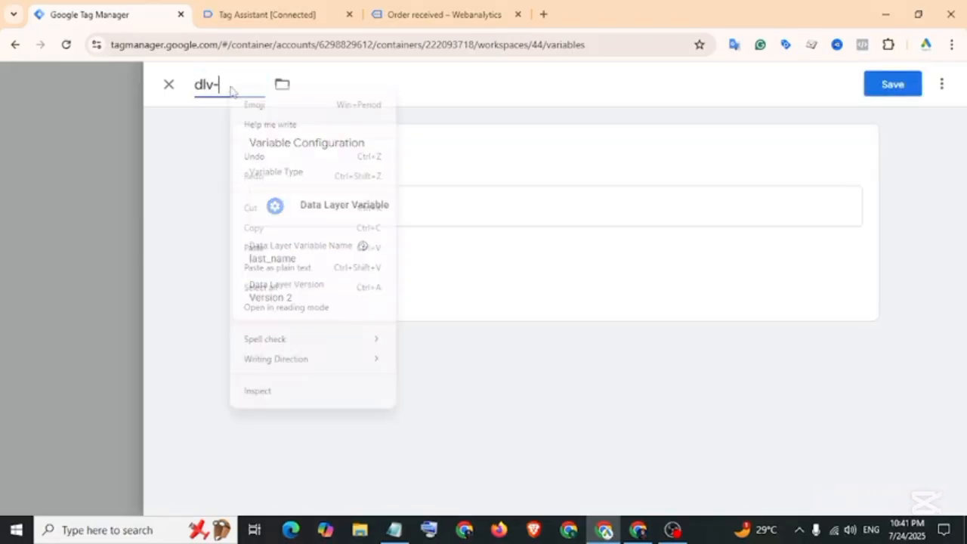
left_click(264, 255)
left_click(898, 85)
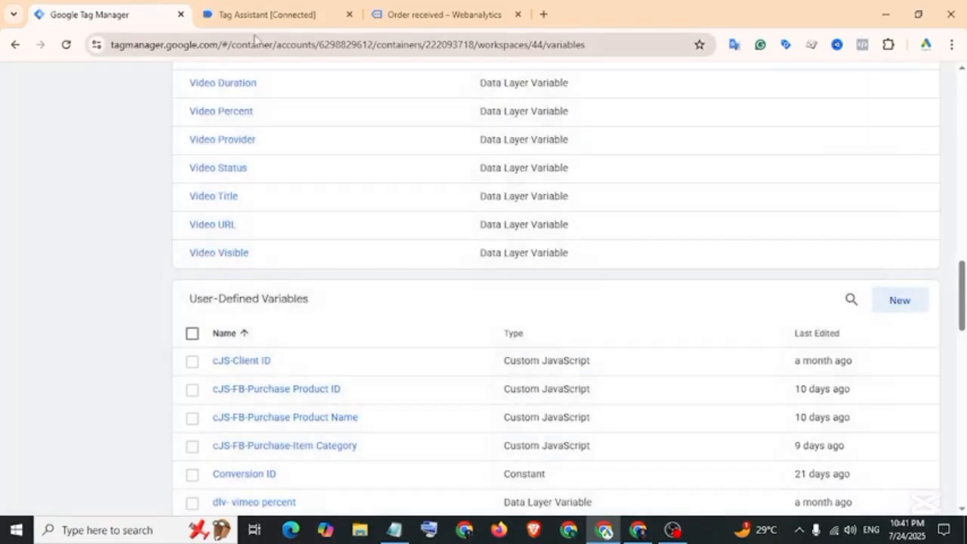
Step: Copy the city key from the purchase event's data layer in Tag Assistant and return to Tag Manager
left_click(266, 14)
right_click(242, 314)
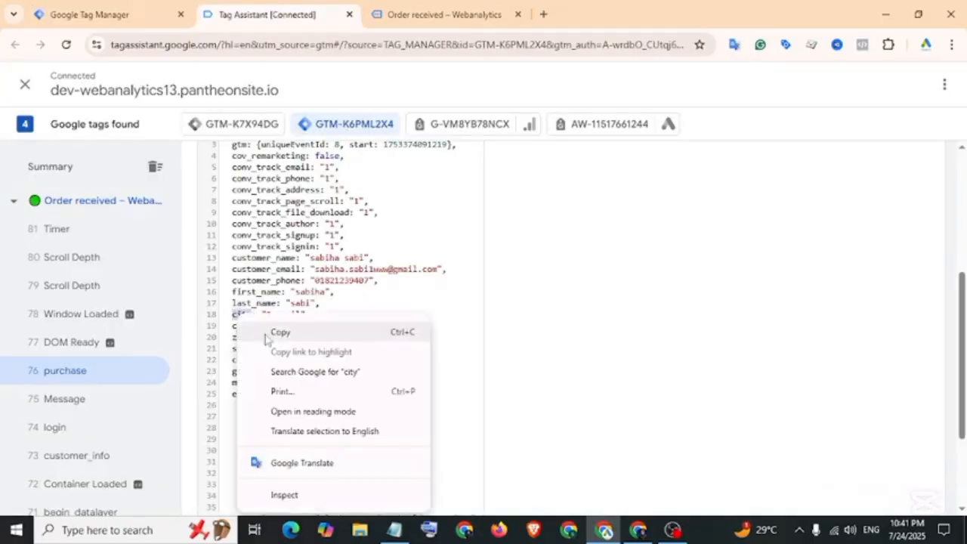
left_click(276, 330)
left_click(89, 14)
Step: Create a user-defined variable of type Data Layer Variable with the data layer variable name city
left_click(906, 301)
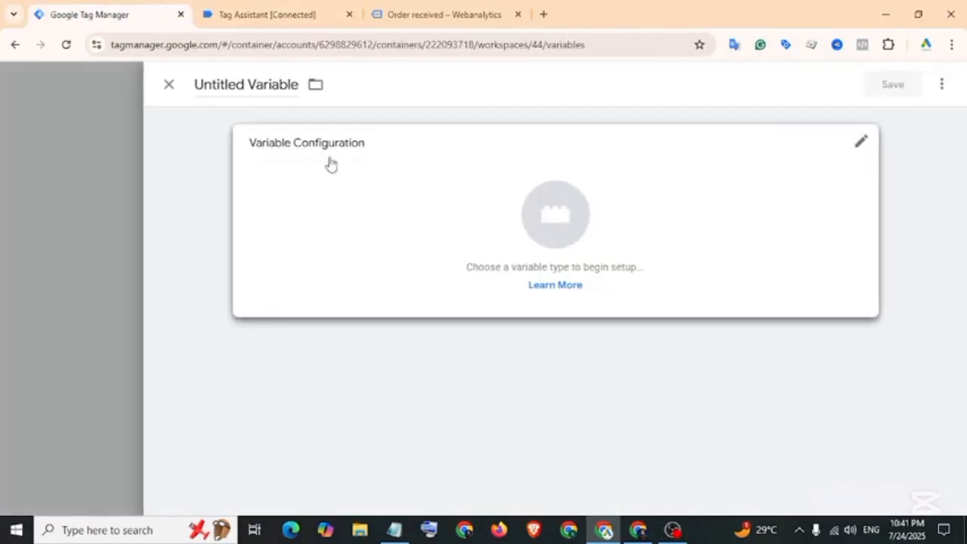
left_click(328, 163)
scroll(627, 407, "down", 3)
left_click(652, 374)
right_click(325, 285)
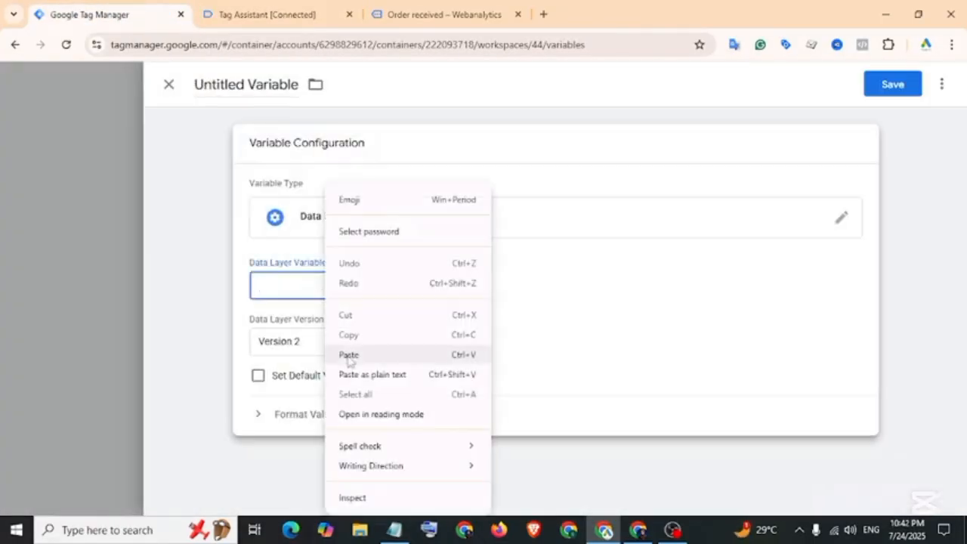
left_click(347, 354)
Step: Name the variable "dlv-city" and save it
left_click(233, 83)
key("ctrl+a")
type("dlv")
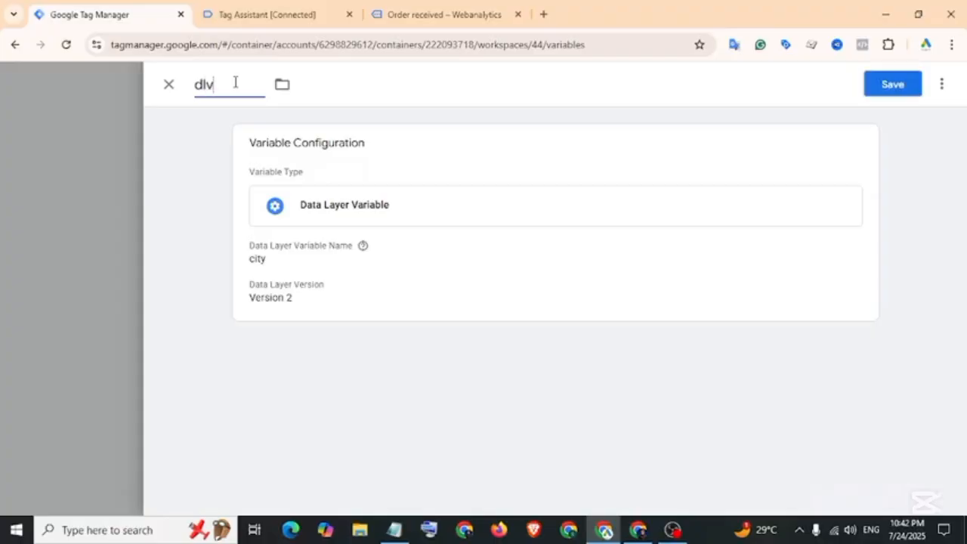
type("-")
right_click(235, 82)
left_click(263, 241)
left_click(893, 84)
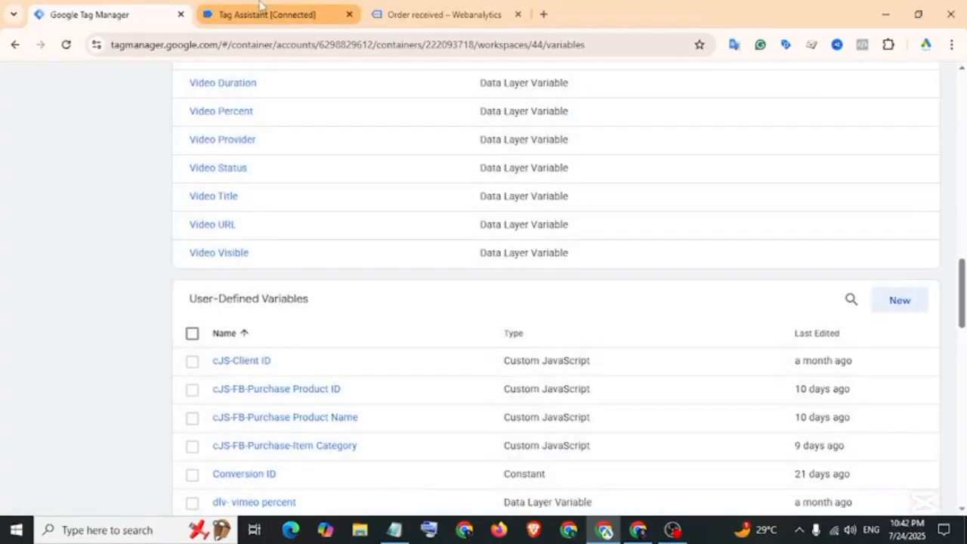
Step: Copy the country key from the purchase event's data layer in Tag Assistant and return to Tag Manager
left_click(261, 11)
left_click_drag(267, 326, 238, 324)
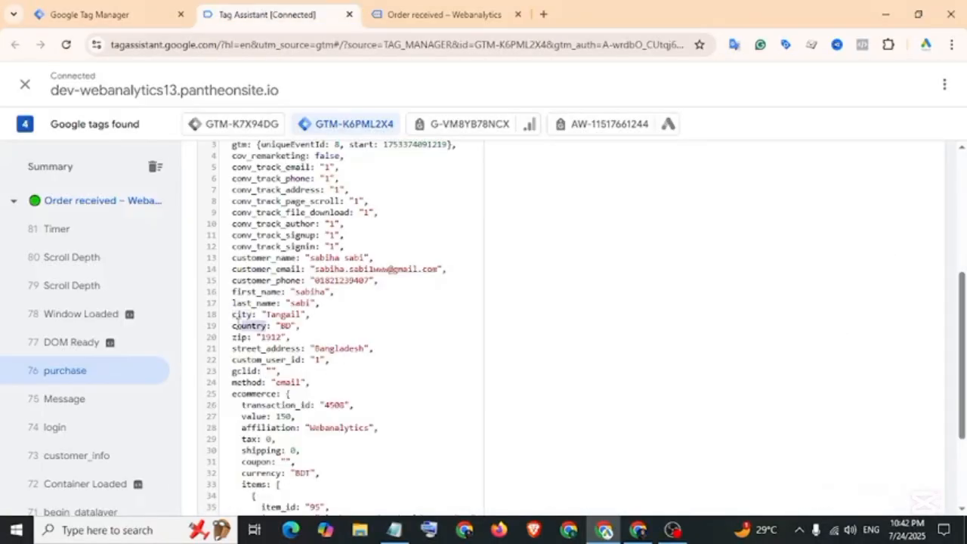
right_click(282, 329)
left_click(300, 145)
left_click(89, 14)
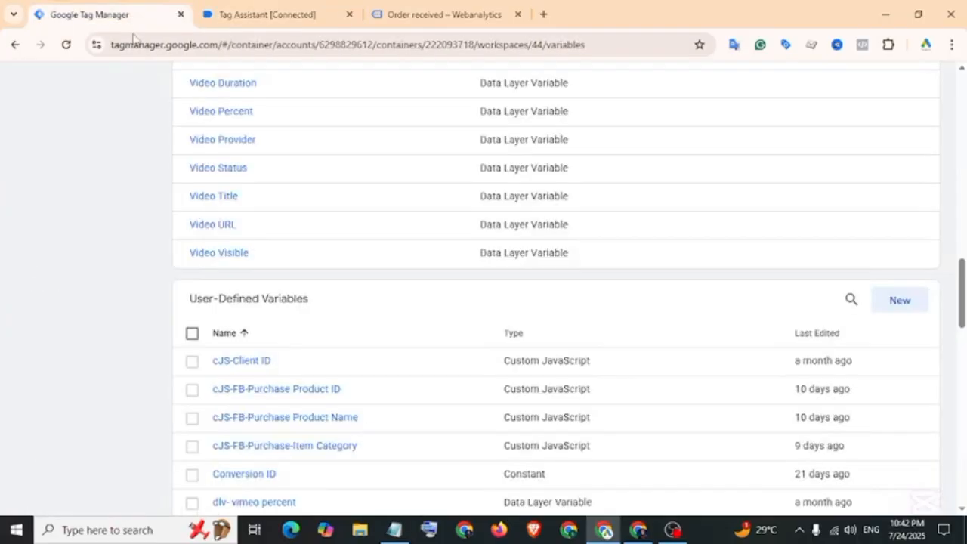
Step: Create a user-defined variable of type Data Layer Variable with the data layer variable name country
left_click(900, 304)
left_click(632, 244)
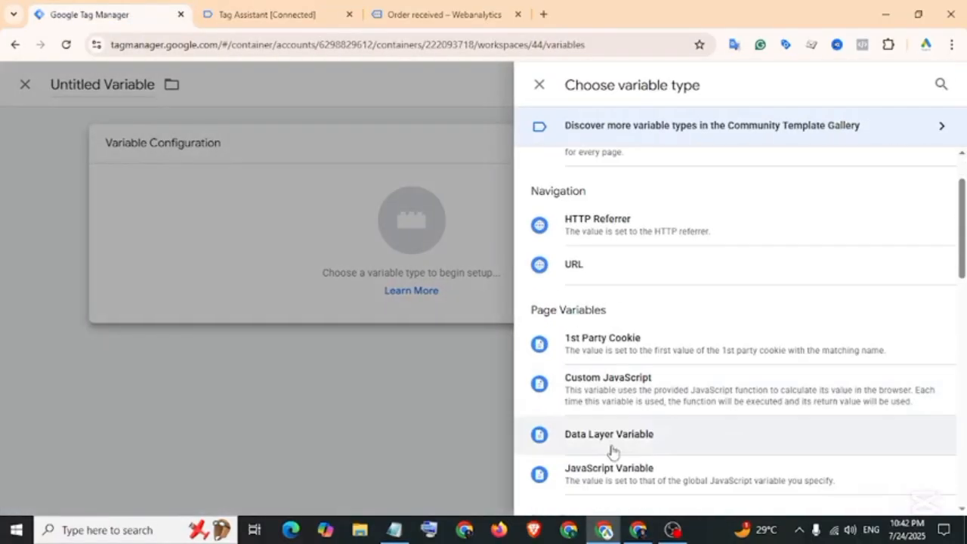
left_click(612, 447)
left_click(309, 287)
key("ctrl+v")
Step: Name the variable "dlv-country" and save it
left_click(245, 83)
key("ctrl+a")
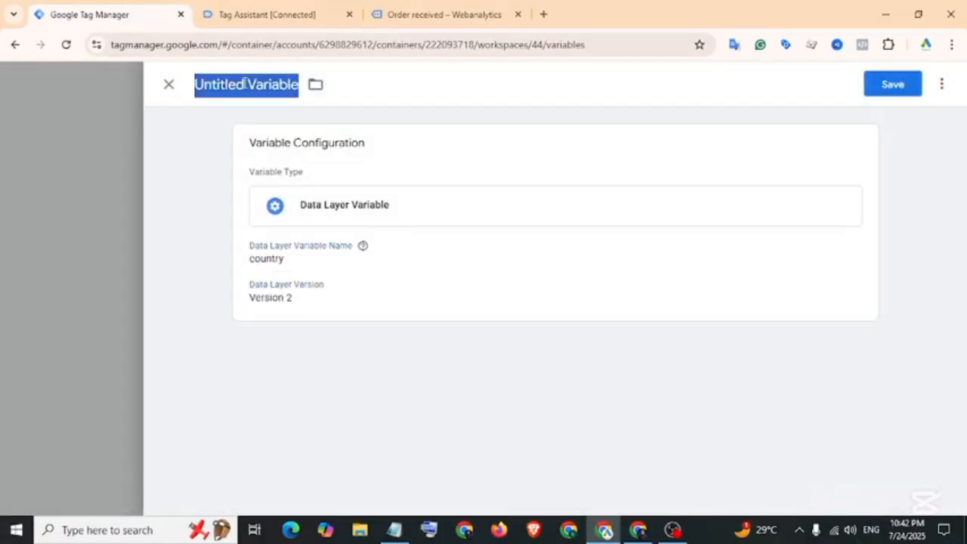
key("BackSpace")
type("d")
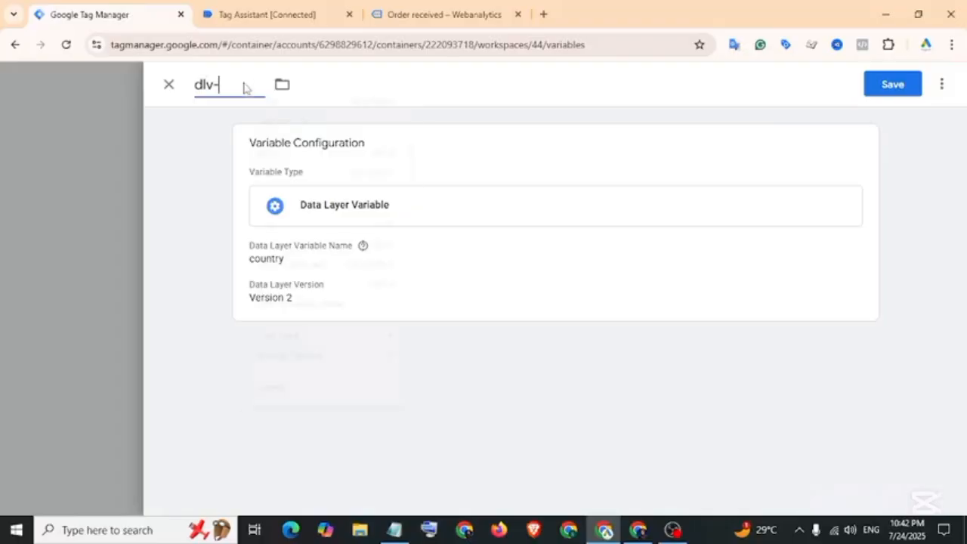
type("lv-")
right_click(245, 88)
left_click(275, 263)
left_click(891, 84)
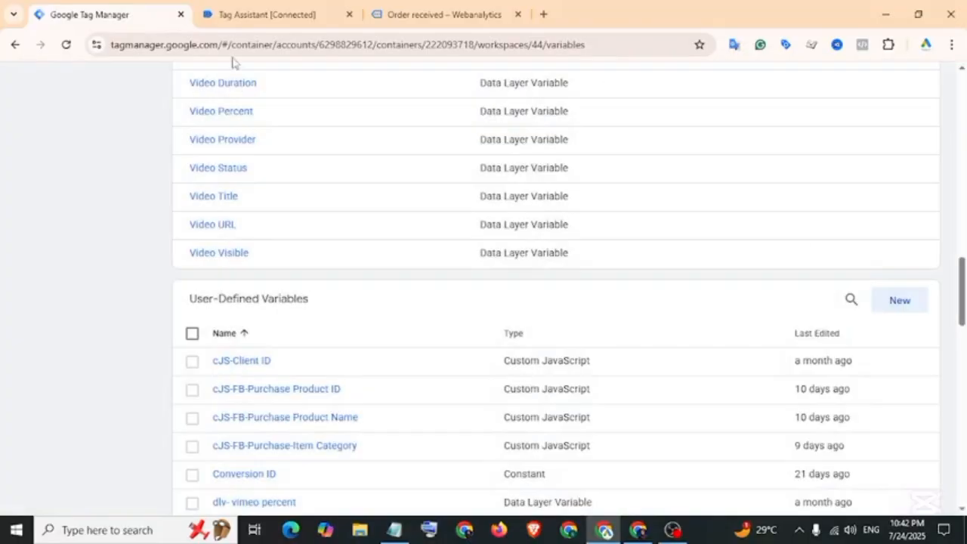
Step: Copy the zip key from the purchase event's data layer in Tag Assistant and return to Tag Manager
left_click(260, 14)
double_click(238, 337)
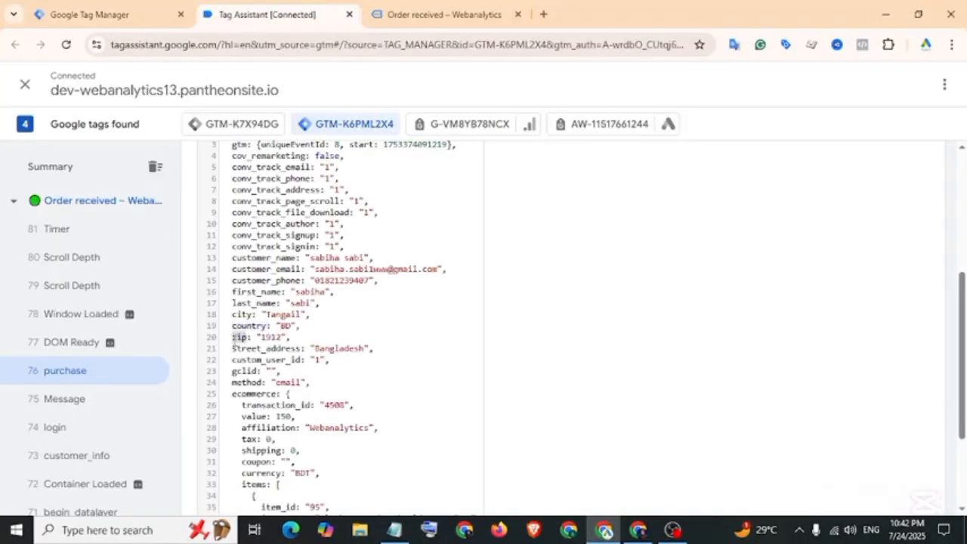
right_click(238, 337)
left_click(277, 158)
left_click(89, 15)
Step: Create a user-defined variable of type Data Layer Variable with the data layer variable name zip
left_click(910, 302)
left_click(912, 306)
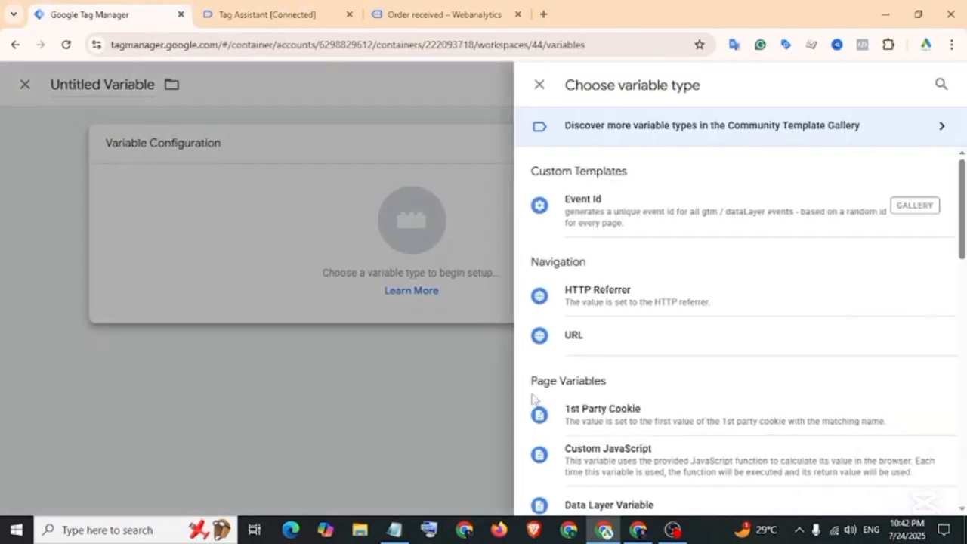
scroll(604, 340, "down", 2)
left_click(589, 363)
right_click(336, 285)
left_click(358, 355)
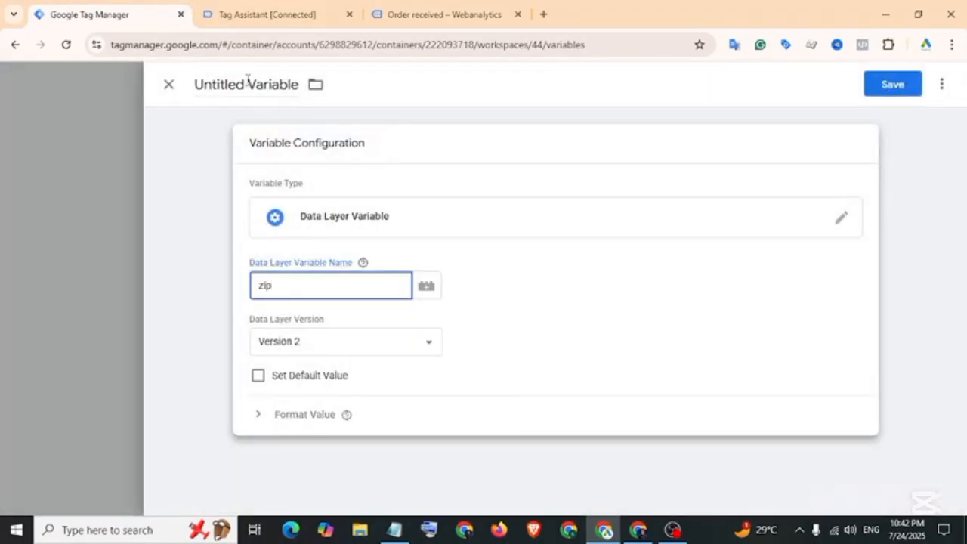
Step: Name the variable "dlv-zip" and save it
left_click(249, 82)
key("BackSpace")
type("d")
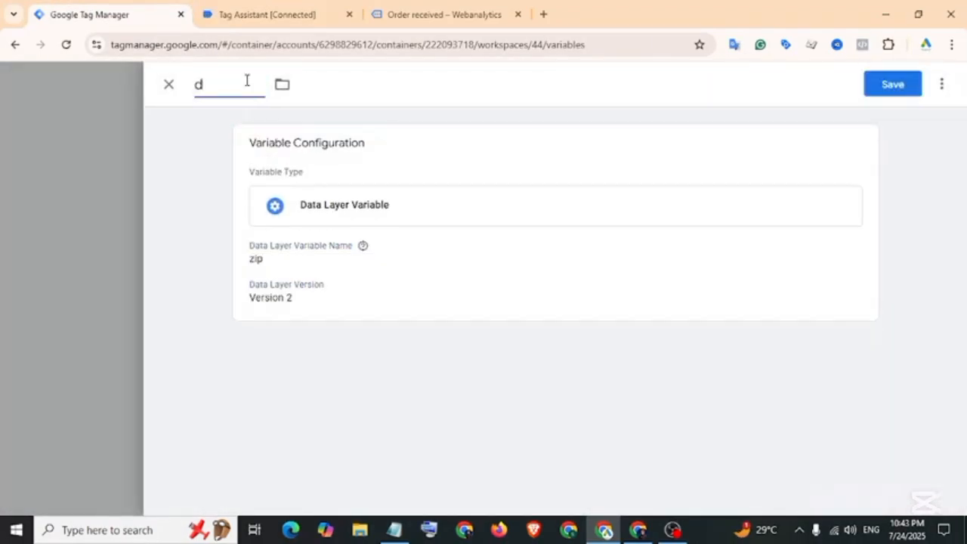
type("lv-")
right_click(246, 83)
left_click(268, 246)
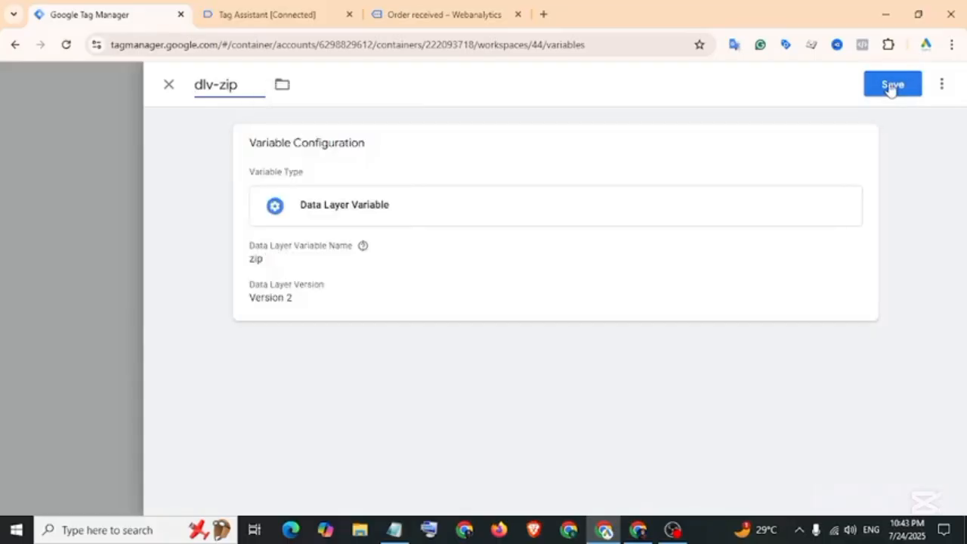
left_click(891, 86)
Step: Copy the street_address key from the purchase event's data layer in Tag Assistant and return to Tag Manager
left_click(231, 15)
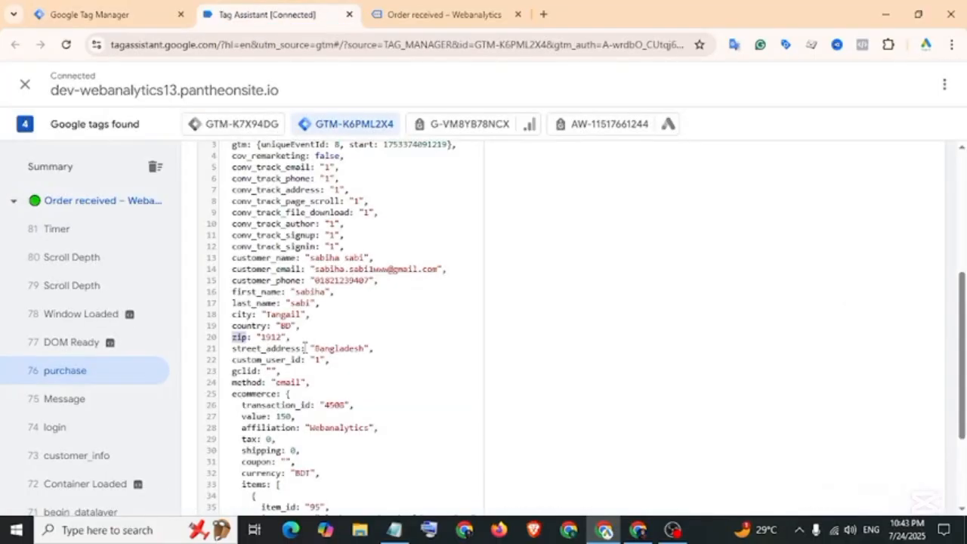
left_click_drag(303, 348, 233, 348)
right_click(245, 349)
left_click(290, 168)
left_click(90, 15)
Step: Create a user-defined variable of type Data Layer Variable with the data layer variable name street_address
left_click(912, 305)
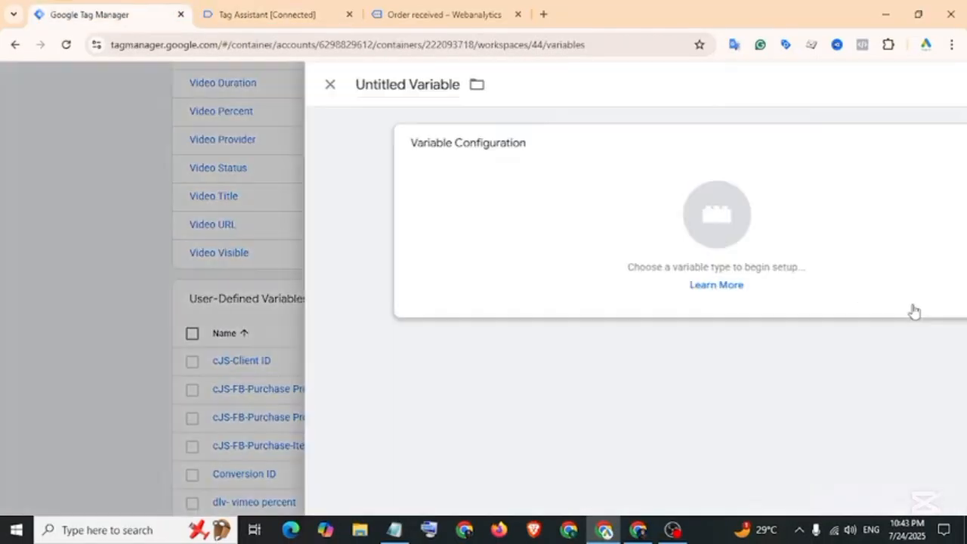
left_click(913, 310)
left_click(679, 434)
right_click(324, 284)
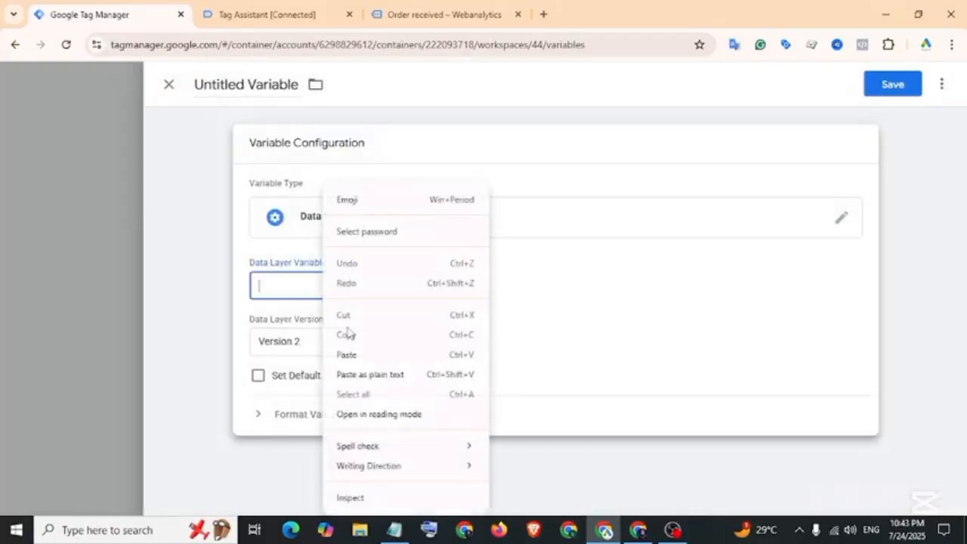
left_click(347, 351)
Step: Name the variable "dlv-street_address" and save it
right_click(248, 85)
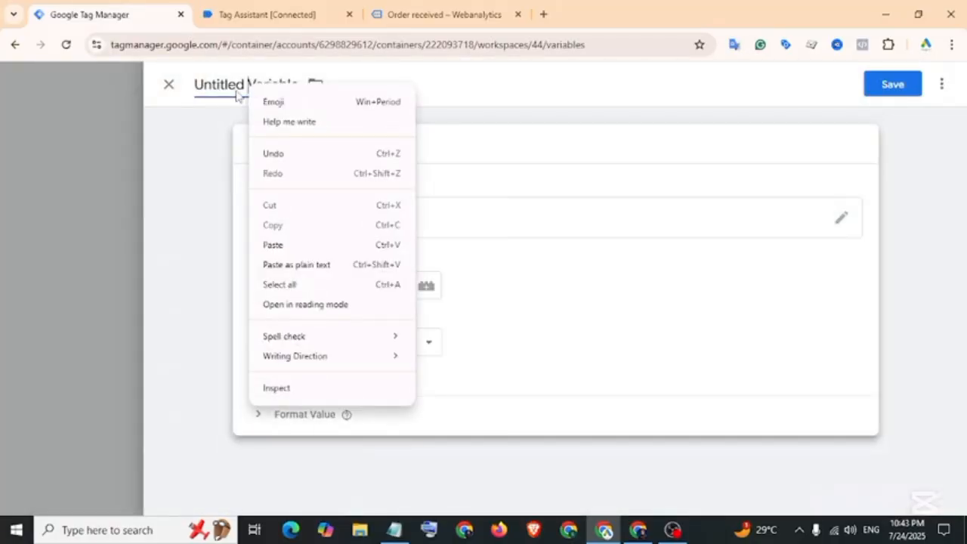
left_click(236, 89)
key("ctrl+a")
key("BackSpace")
type("dl")
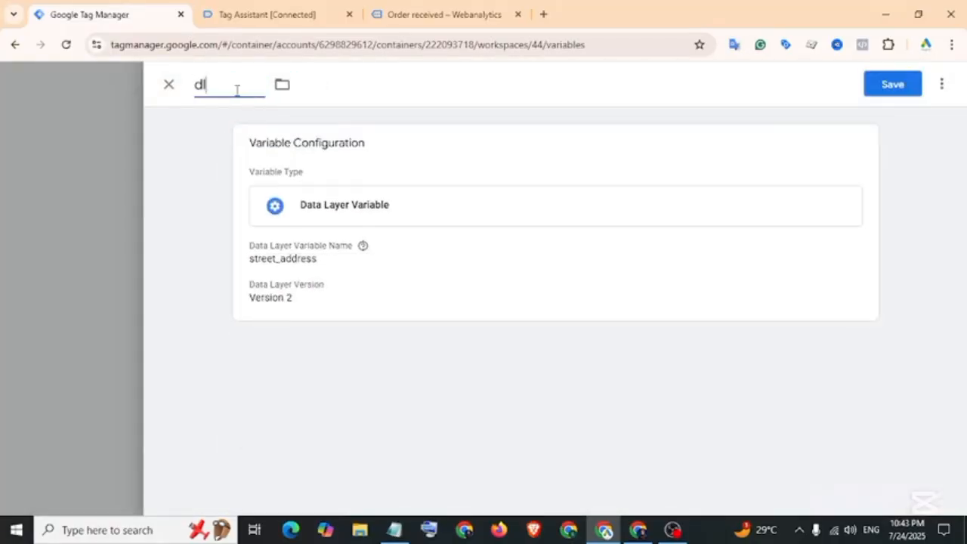
type("v-")
right_click(236, 89)
left_click(324, 252)
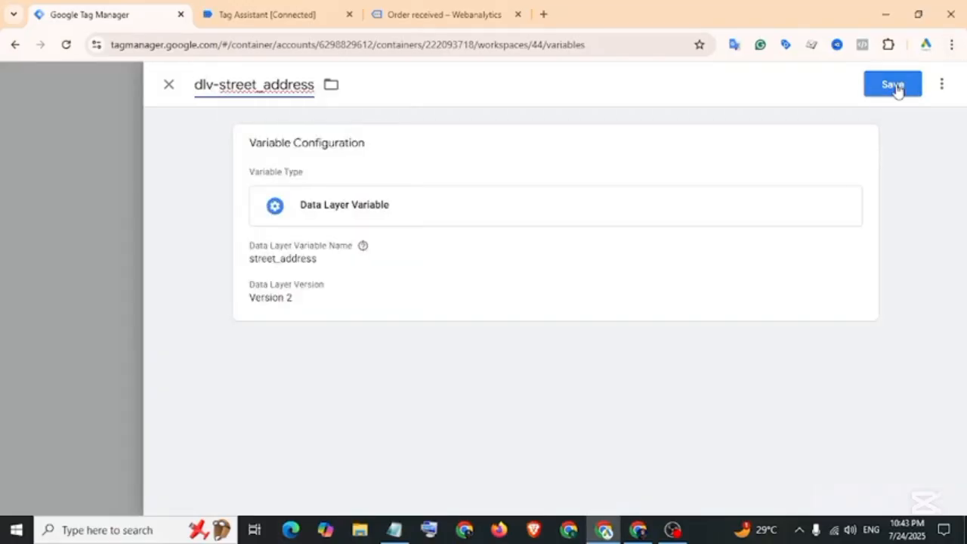
left_click(893, 85)
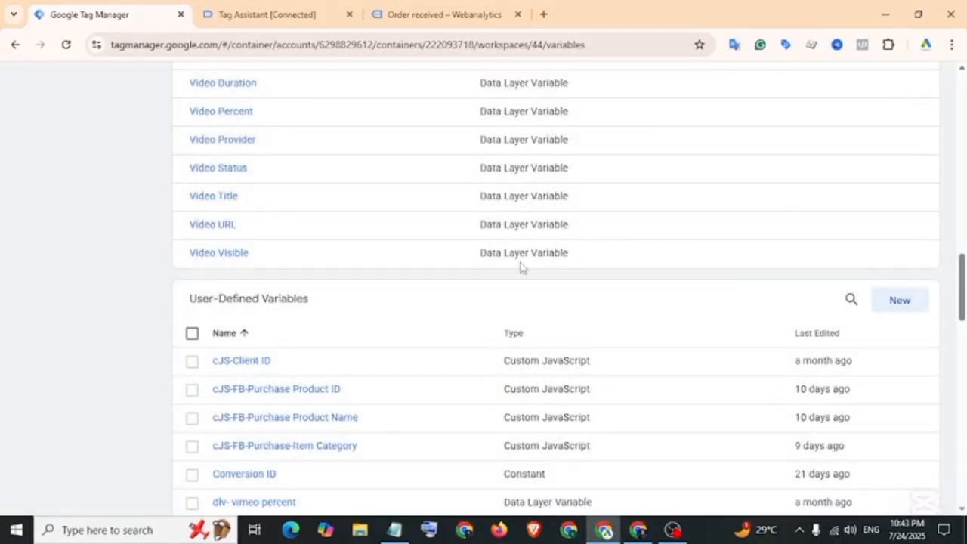
Step: Create a new tag of type Google Ads User-provided Data Event
scroll(423, 329, "up", 12)
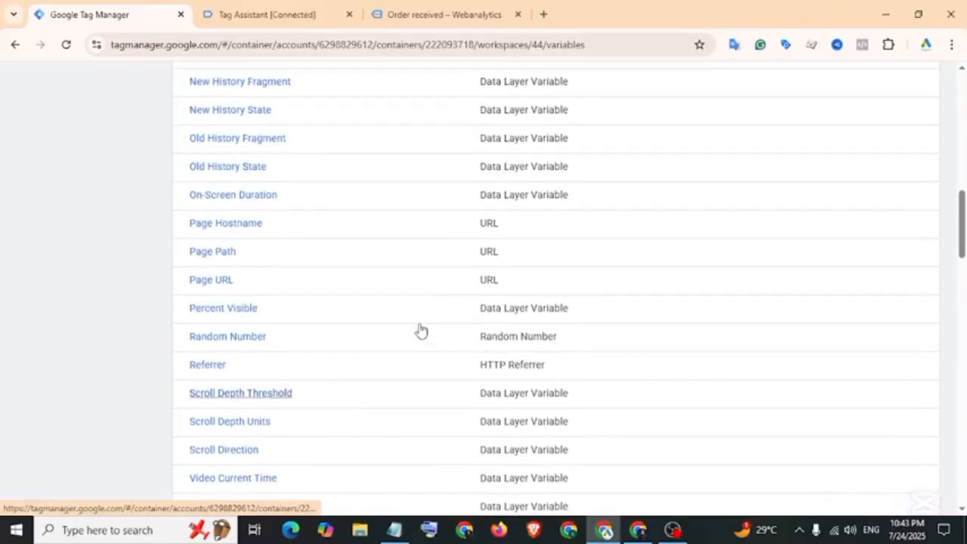
scroll(420, 330, "up", 5)
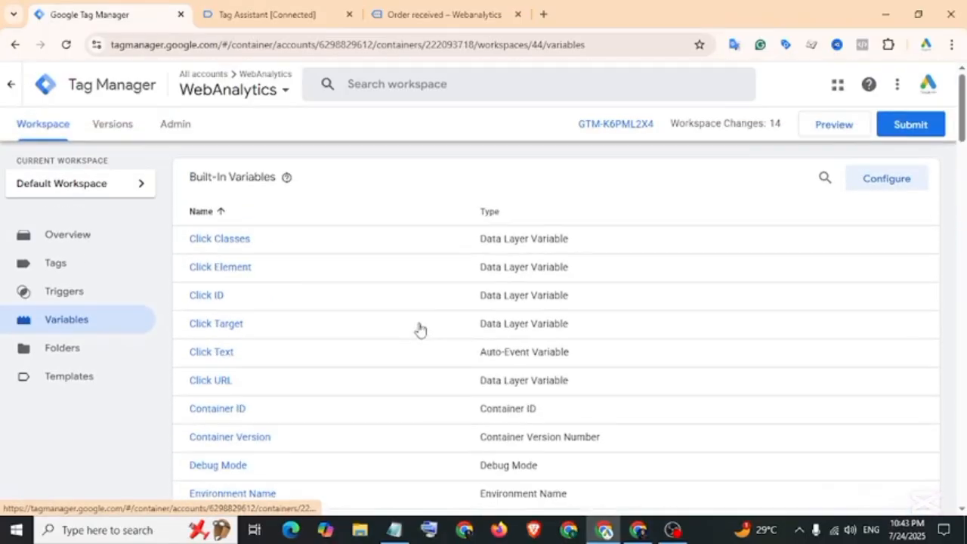
left_click(88, 274)
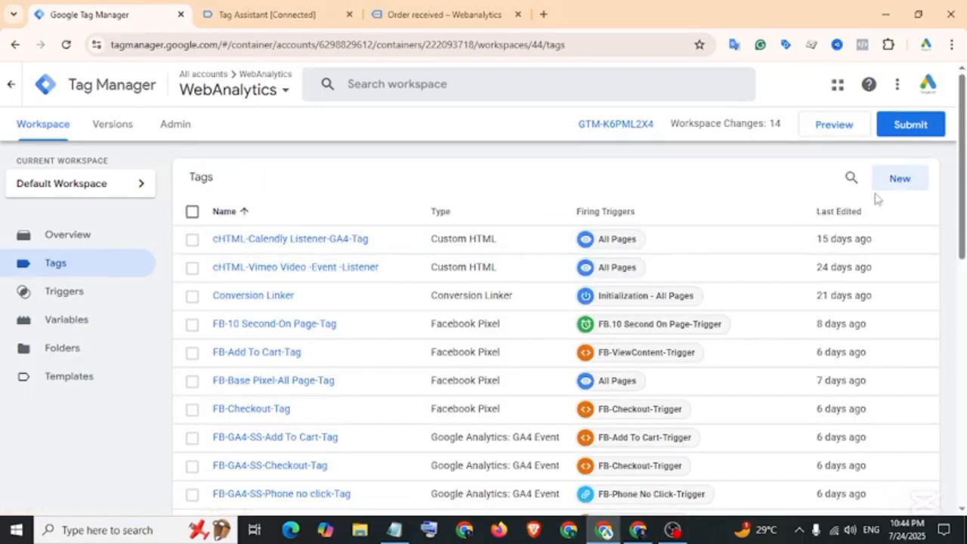
left_click(896, 181)
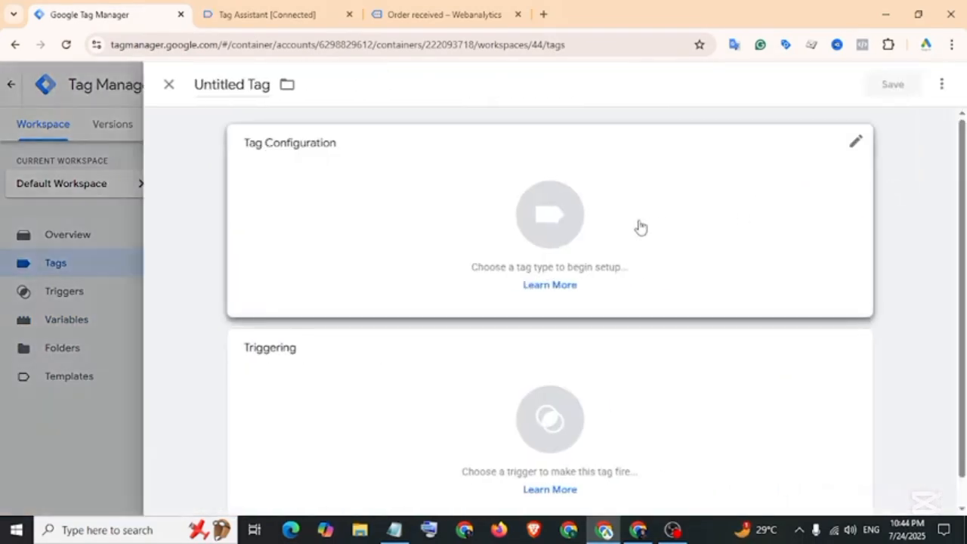
left_click(609, 218)
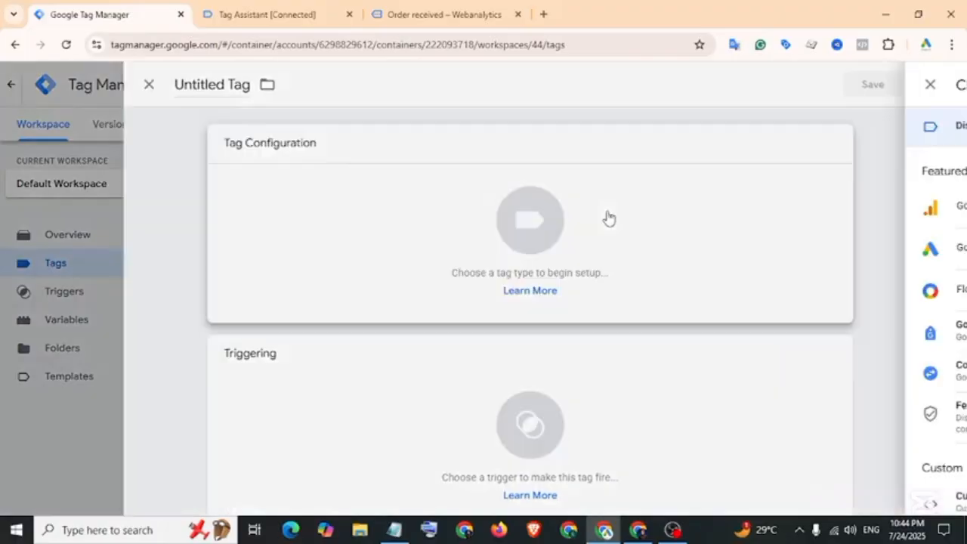
left_click(601, 249)
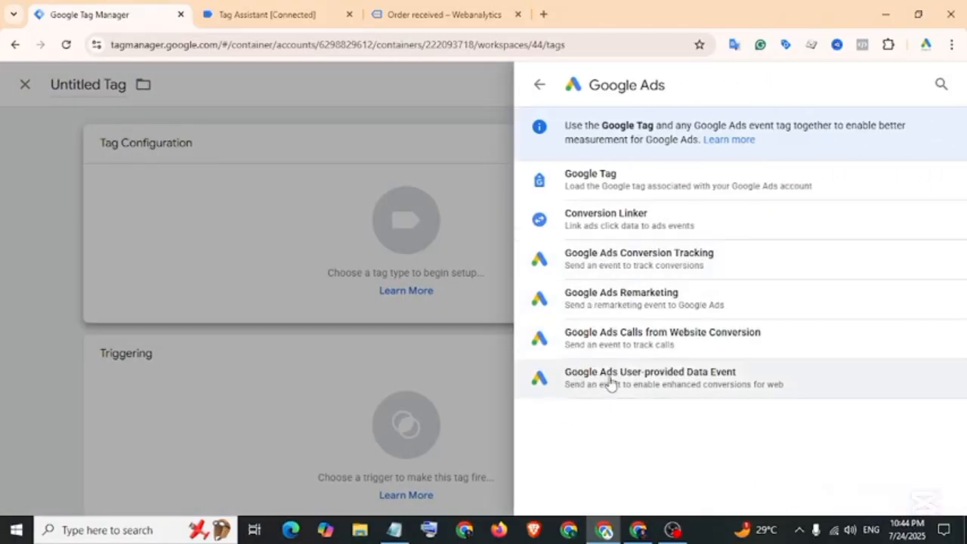
left_click(727, 377)
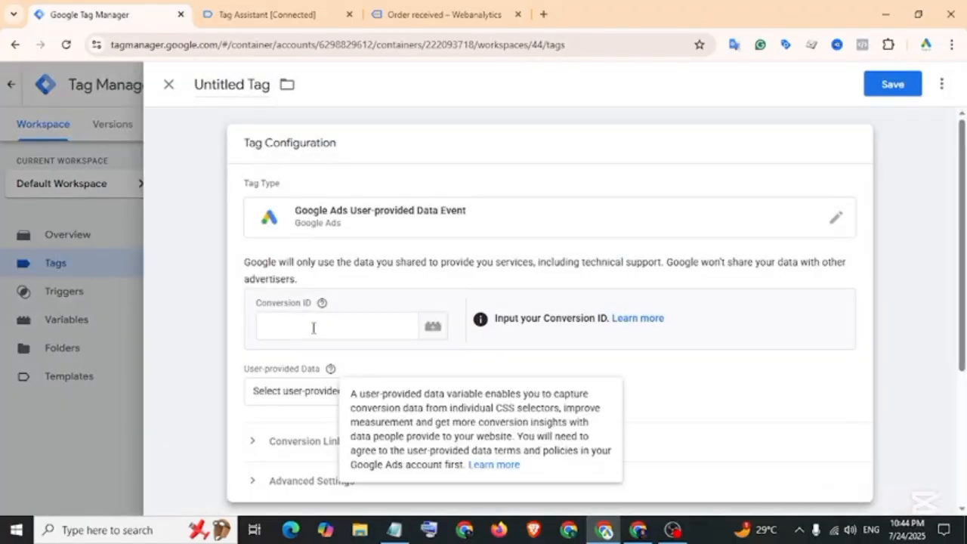
Step: Set the tag's Conversion ID to the existing {{Gads Conversion ID}} variable
left_click(313, 328)
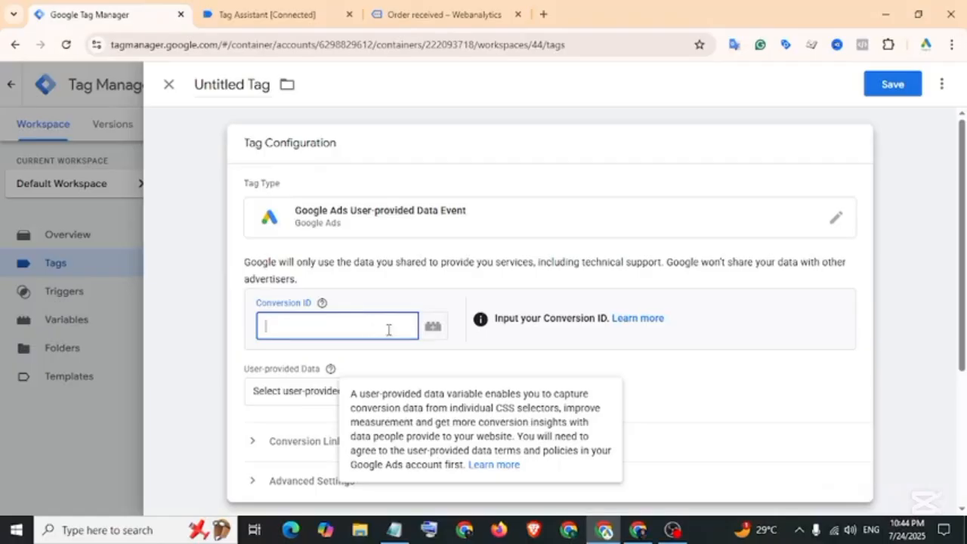
left_click(433, 329)
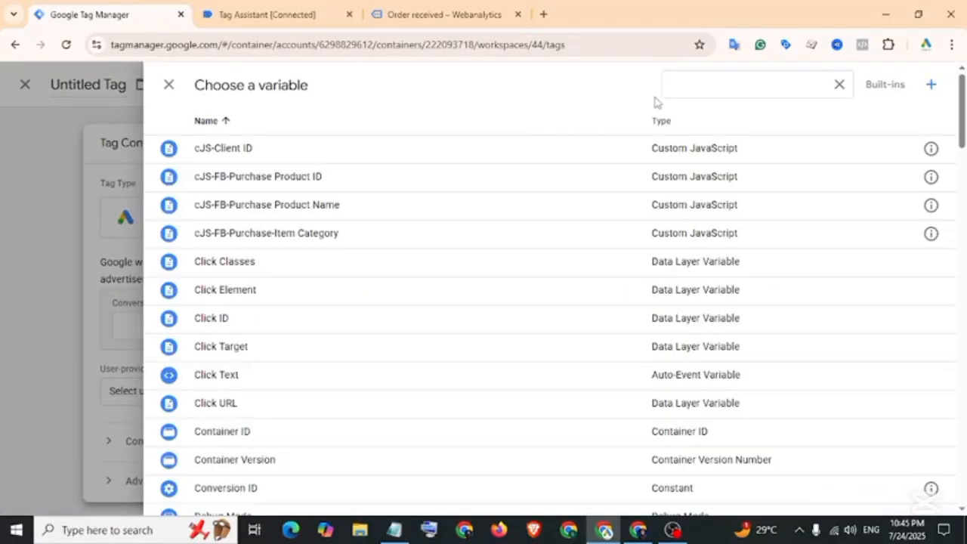
left_click(736, 85)
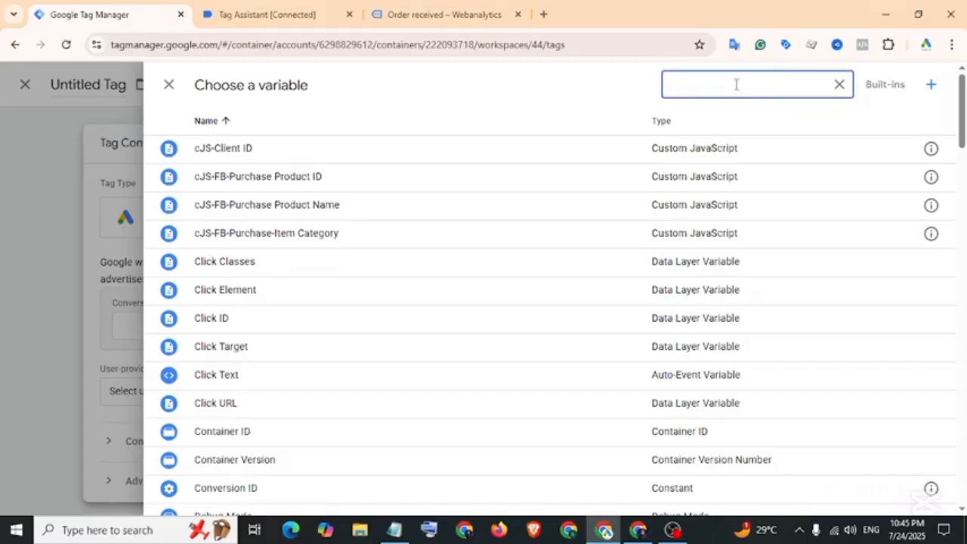
type("Gads co")
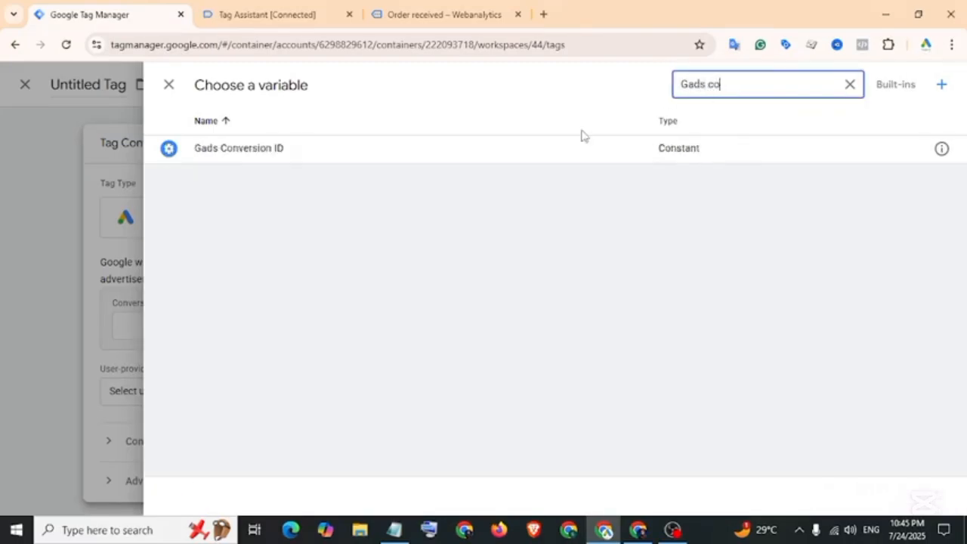
left_click(250, 157)
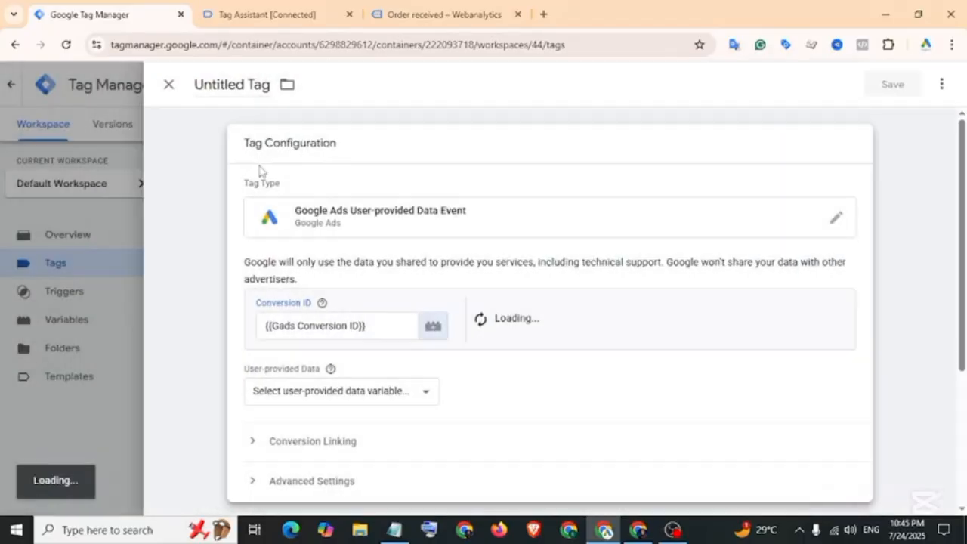
Step: Start a new User-Provided Data variable for the tag's user-provided data setting
left_click_drag(244, 368, 320, 368)
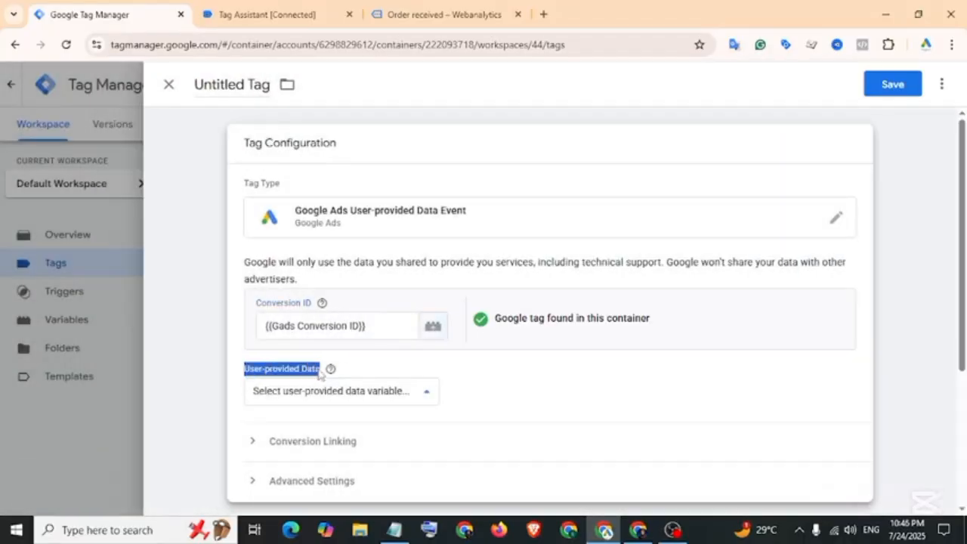
left_click(426, 393)
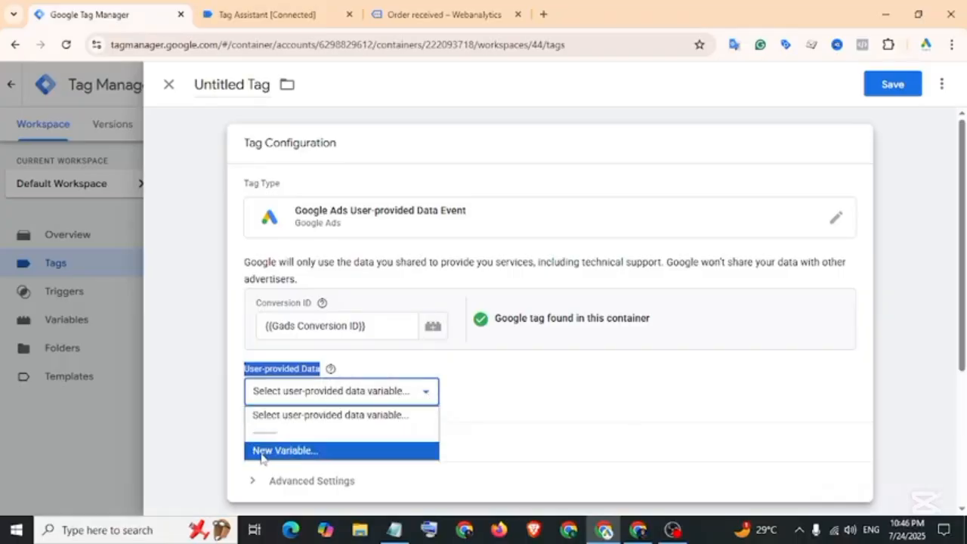
left_click(290, 455)
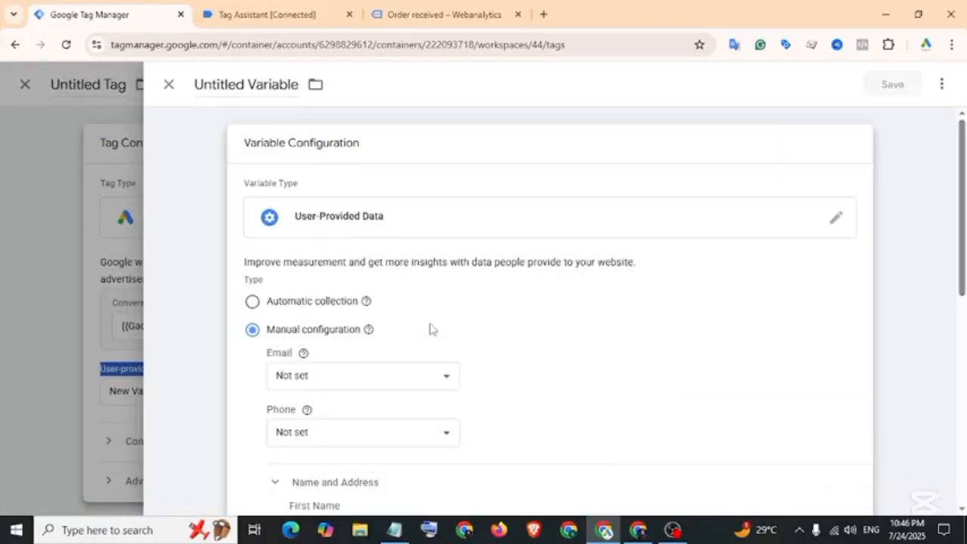
Step: Map the Email field of the manually configured User-Provided Data variable to {{dlv-customer_email}}
scroll(429, 327, "down", 1)
left_click_drag(266, 282, 289, 285)
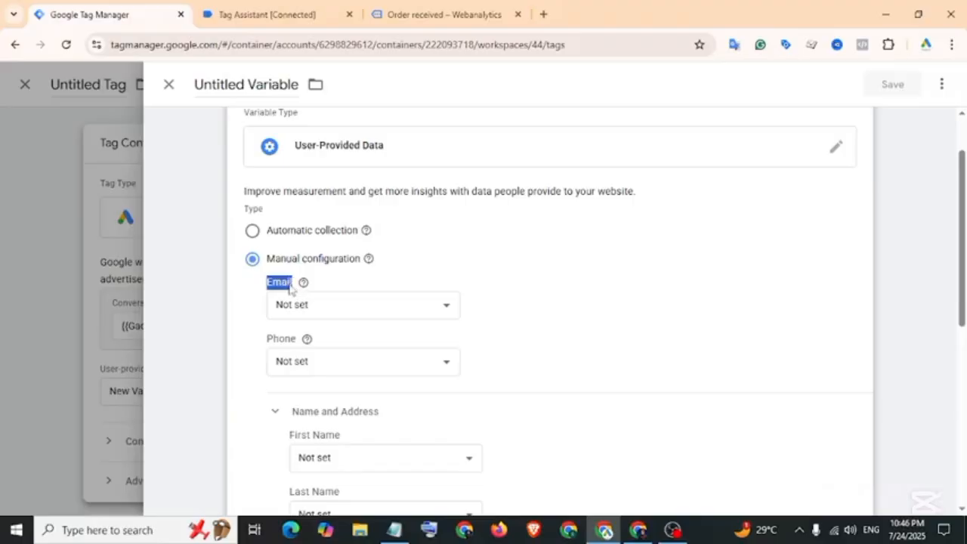
left_click(258, 288)
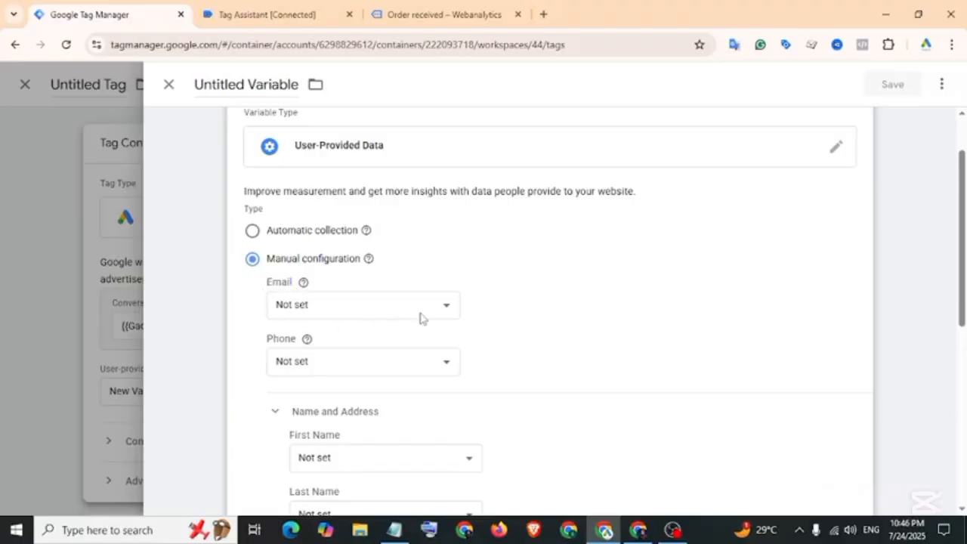
left_click(447, 308)
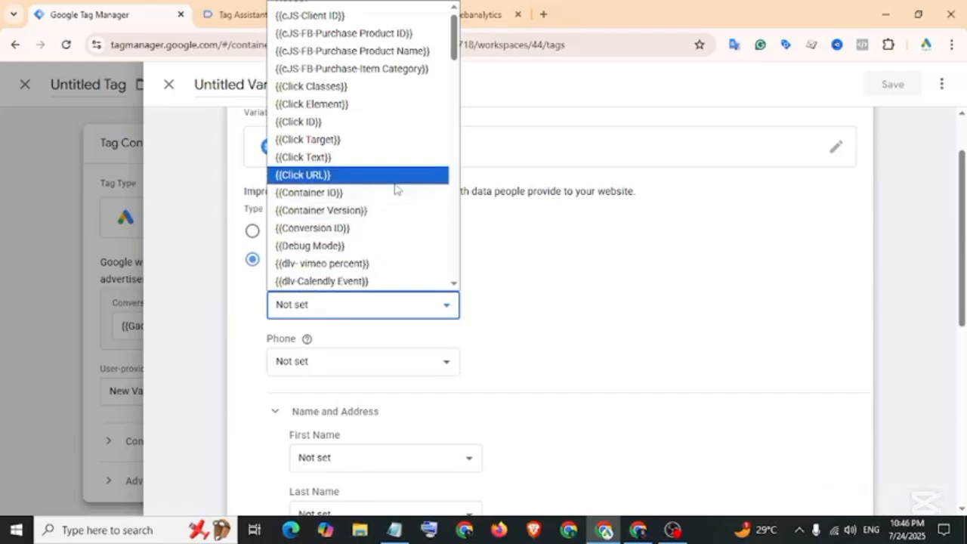
scroll(398, 215, "down", 5)
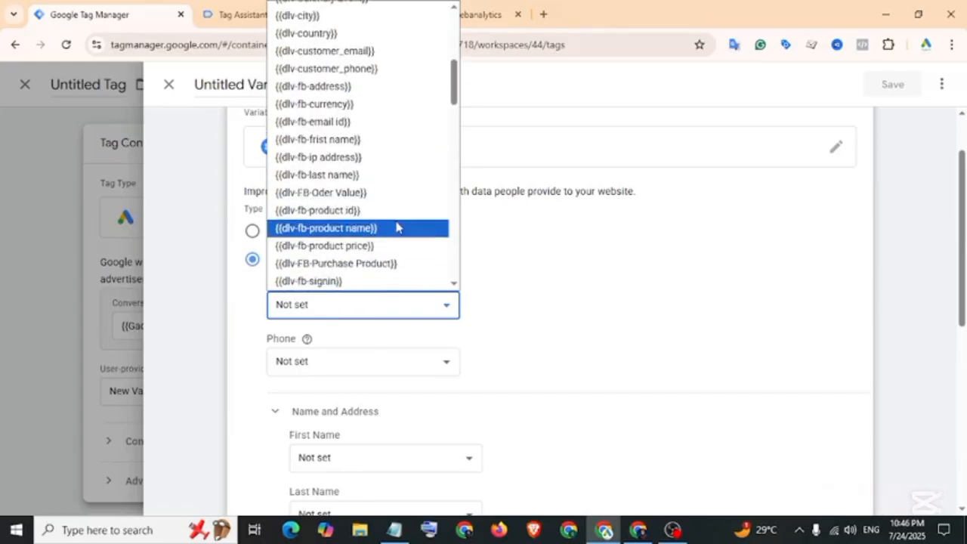
scroll(395, 226, "down", 4)
scroll(395, 225, "up", 7)
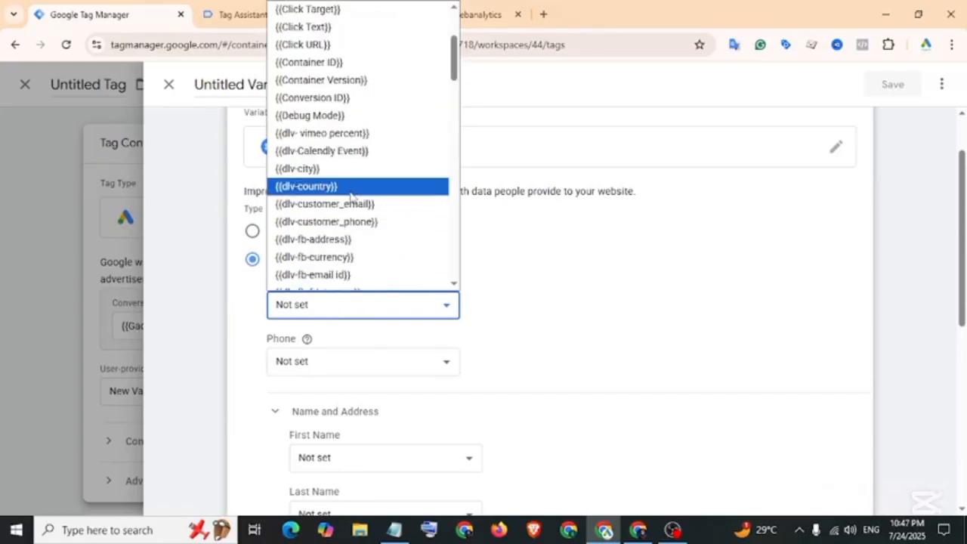
left_click(338, 206)
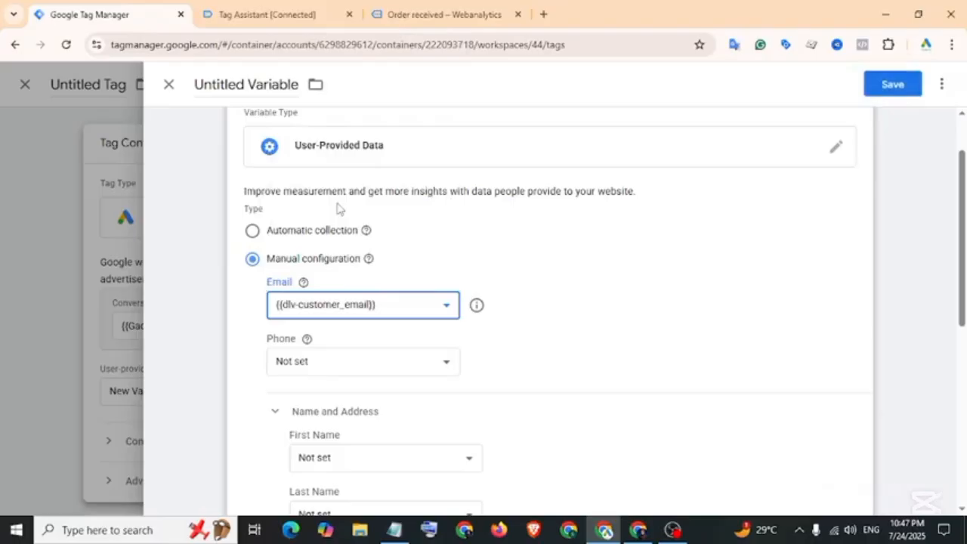
Step: Map the Phone field of the user-provided data variable to {{dlv-customer_phone}}
scroll(264, 272, "down", 1)
left_click_drag(269, 274, 295, 273)
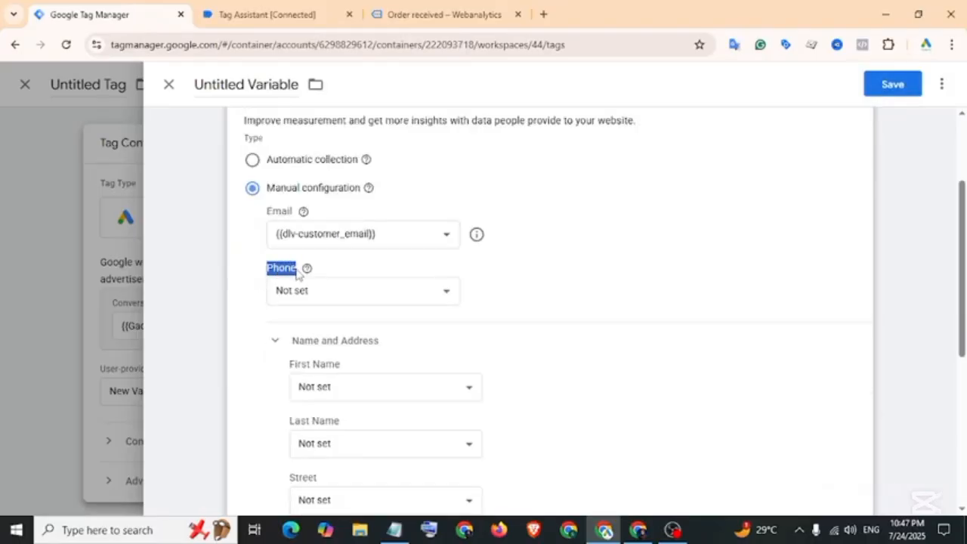
left_click(447, 293)
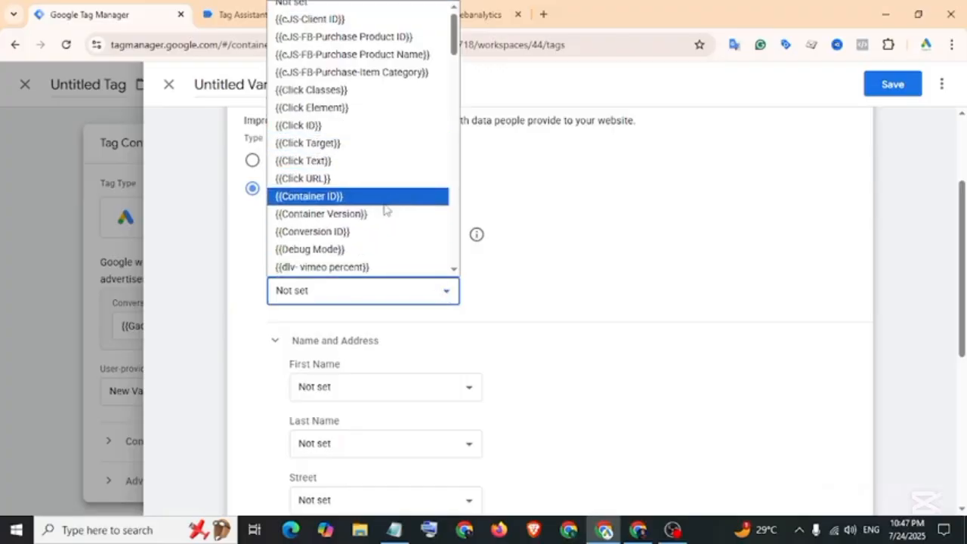
scroll(359, 223, "down", 2)
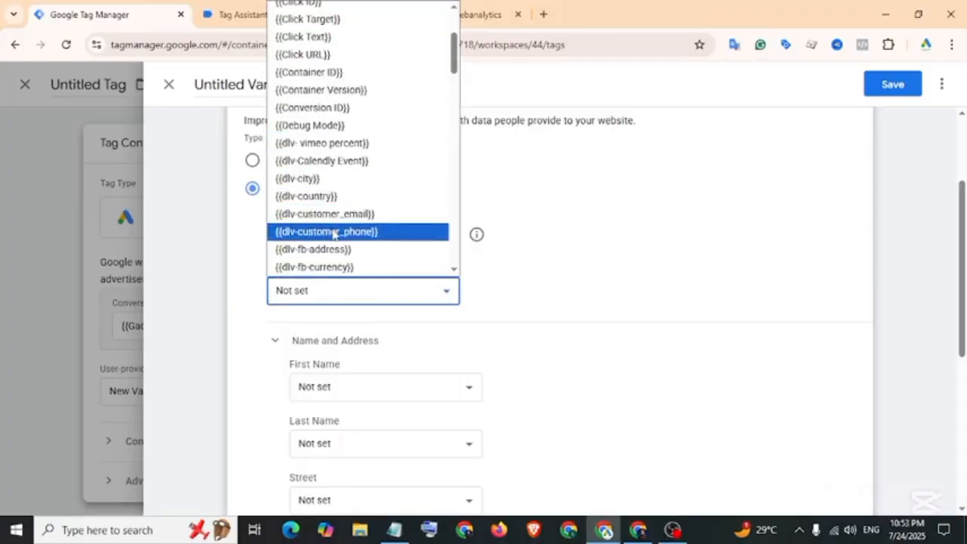
left_click(333, 233)
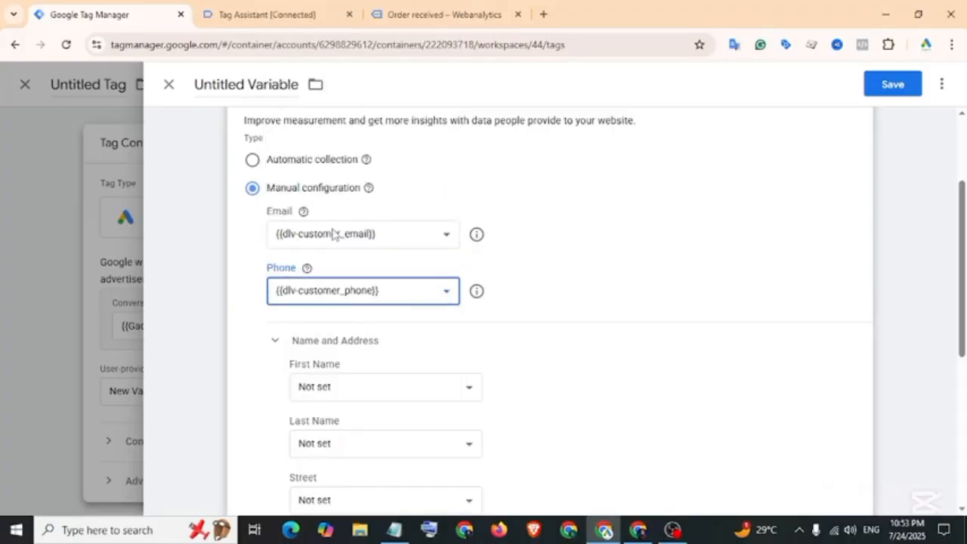
Step: Under Name and Address, set First Name to {{dlv-first_name}} and Last Name to {{dlv-fb-last name}}
scroll(284, 222, "down", 2)
left_click_drag(285, 222, 341, 226)
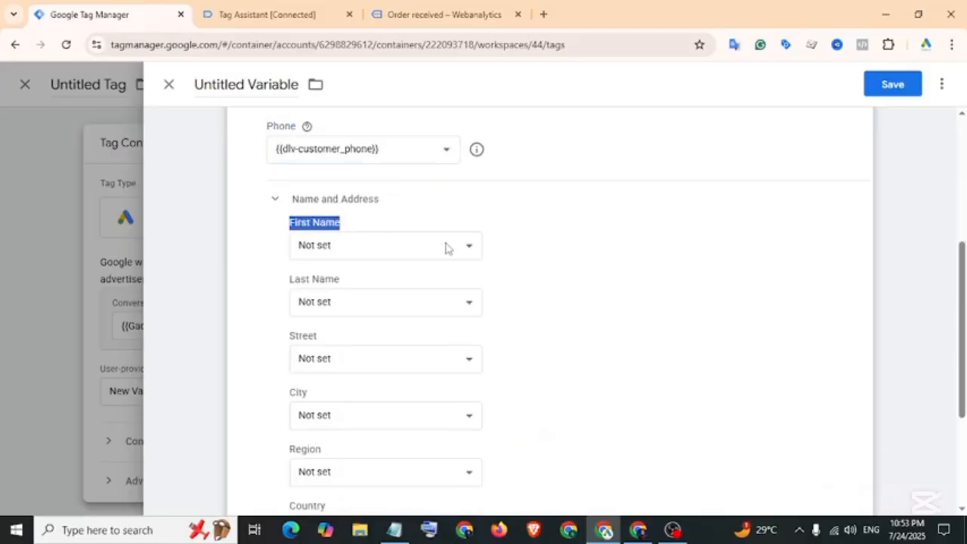
left_click(469, 247)
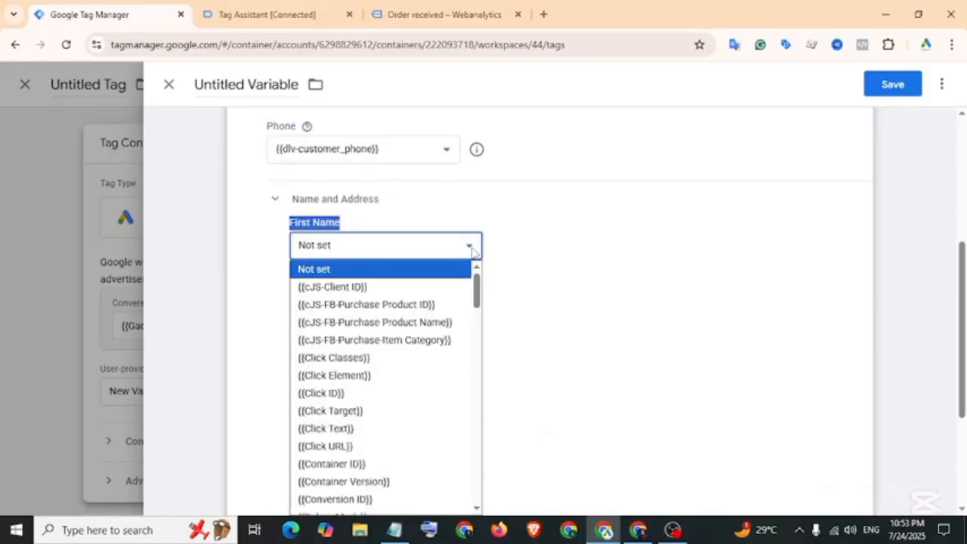
scroll(445, 367, "down", 8)
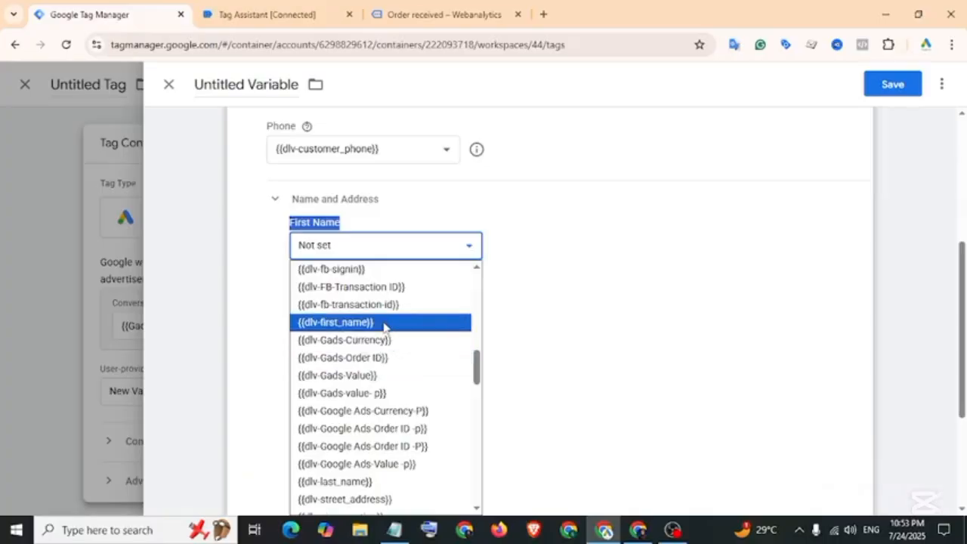
left_click(384, 323)
left_click(469, 305)
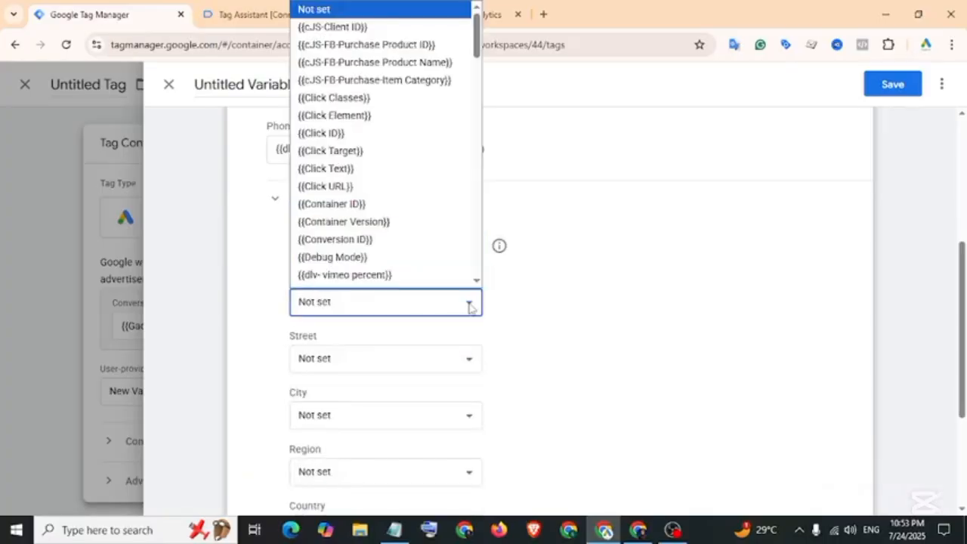
scroll(453, 279, "down", 5)
left_click(356, 173)
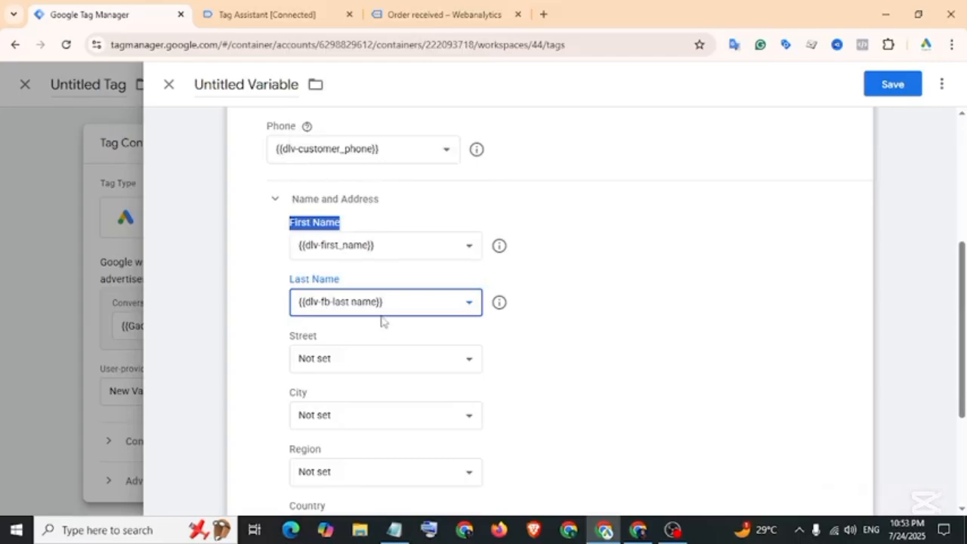
Step: Set the Street field to {{dlv-street_address}} and the City field to {{dlv-city}}
scroll(381, 321, "down", 1)
left_click(468, 291)
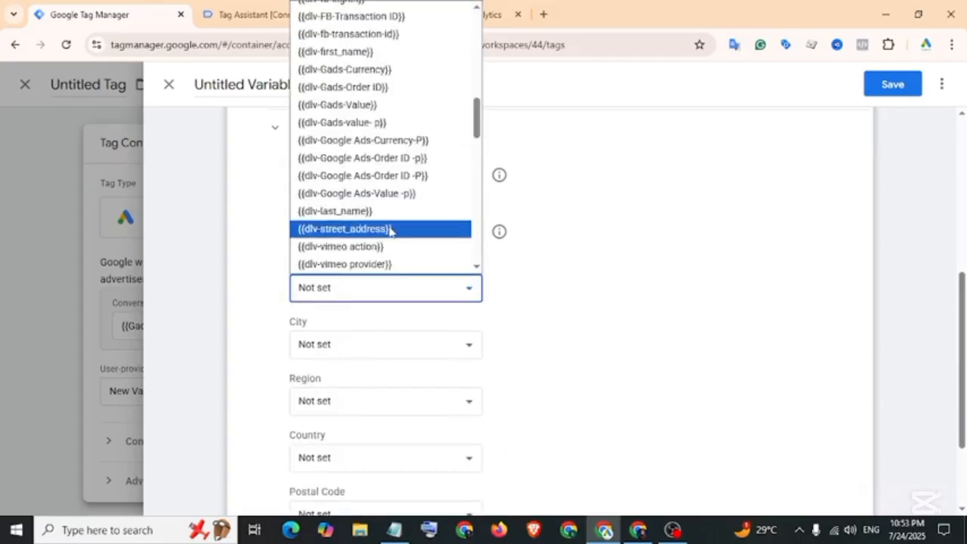
left_click(392, 233)
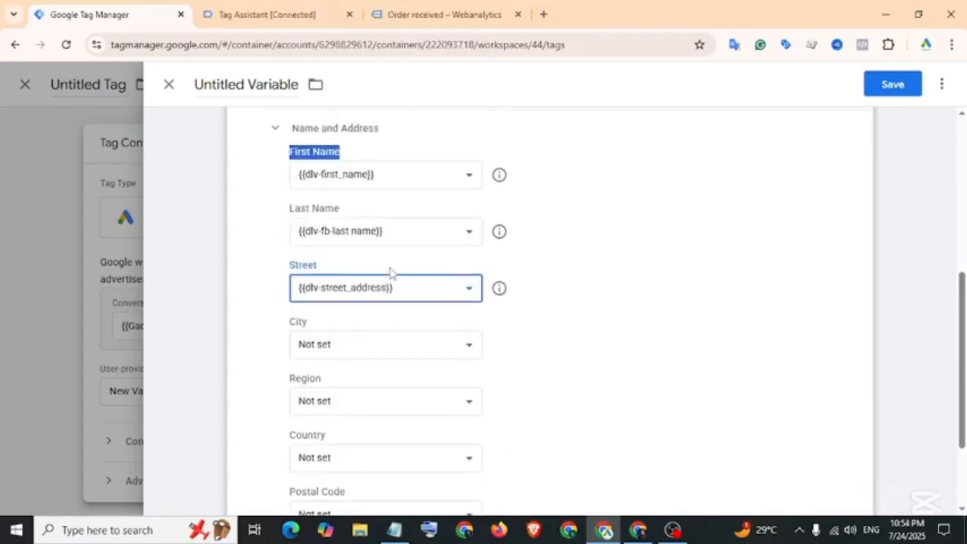
left_click(469, 345)
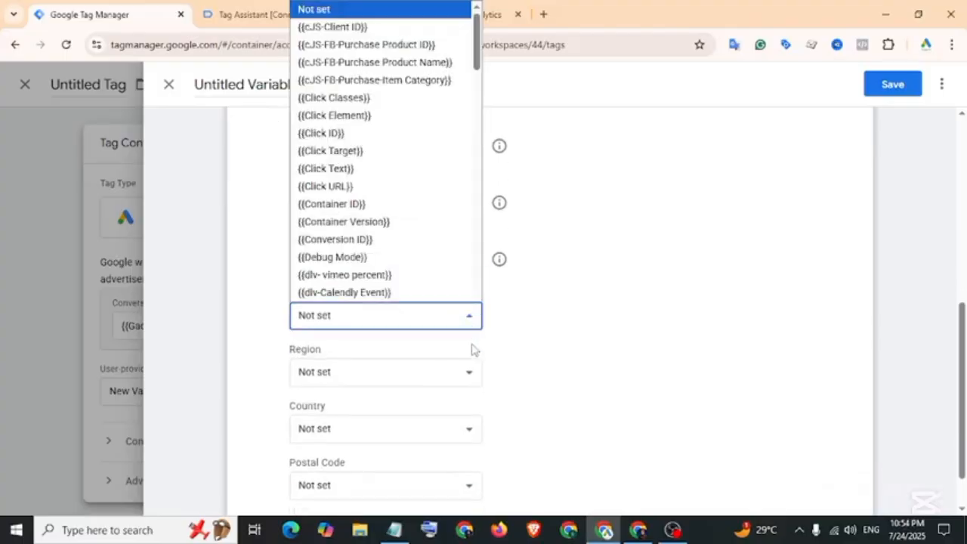
scroll(471, 347, "down", 1)
scroll(327, 174, "down", 2)
left_click(326, 163)
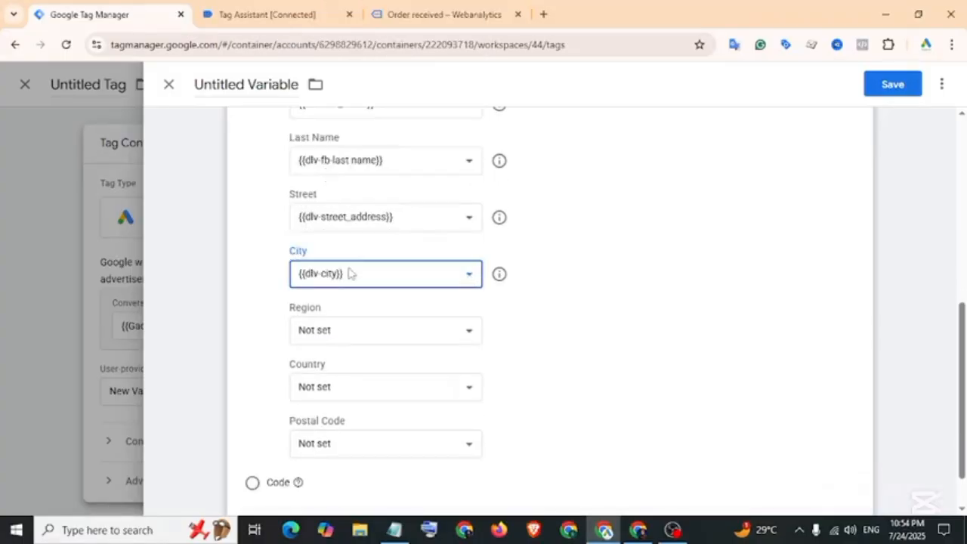
Step: Set the Region field to {{dlv-city}} and the Country field to {{dlv-country}}
left_click(467, 337)
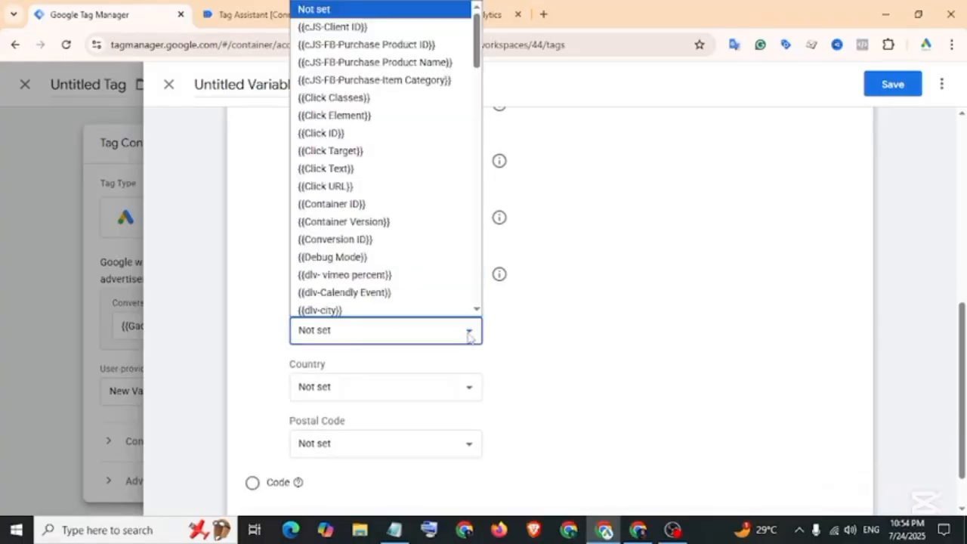
left_click(332, 310)
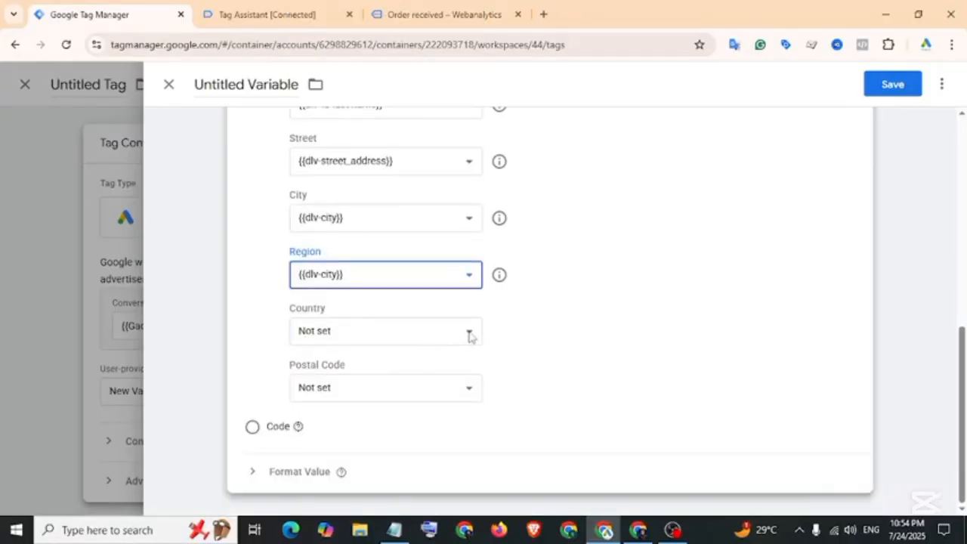
left_click(469, 336)
scroll(392, 186, "down", 2)
left_click(392, 186)
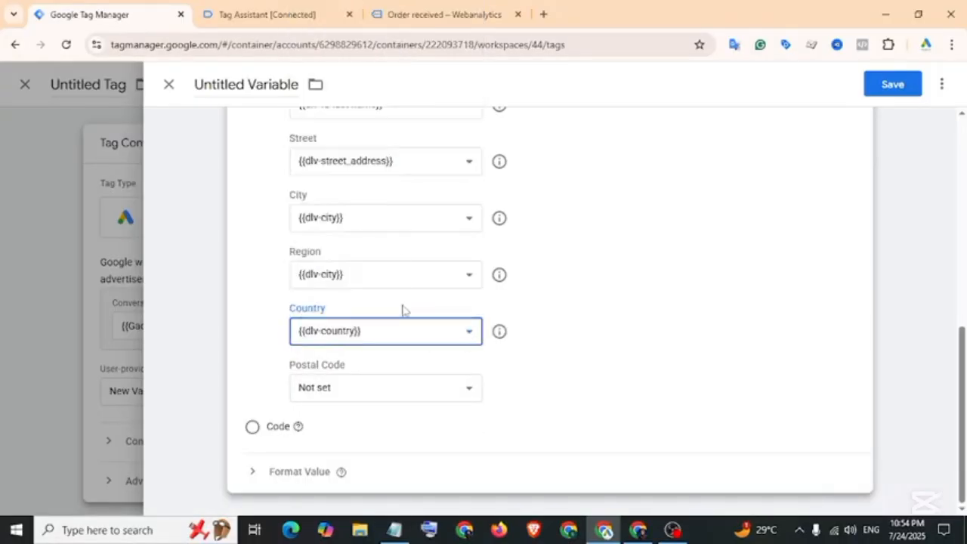
Step: Map the Postal Code field of the user-provided data variable to {{dlv-zip}}
left_click_drag(289, 366, 350, 369)
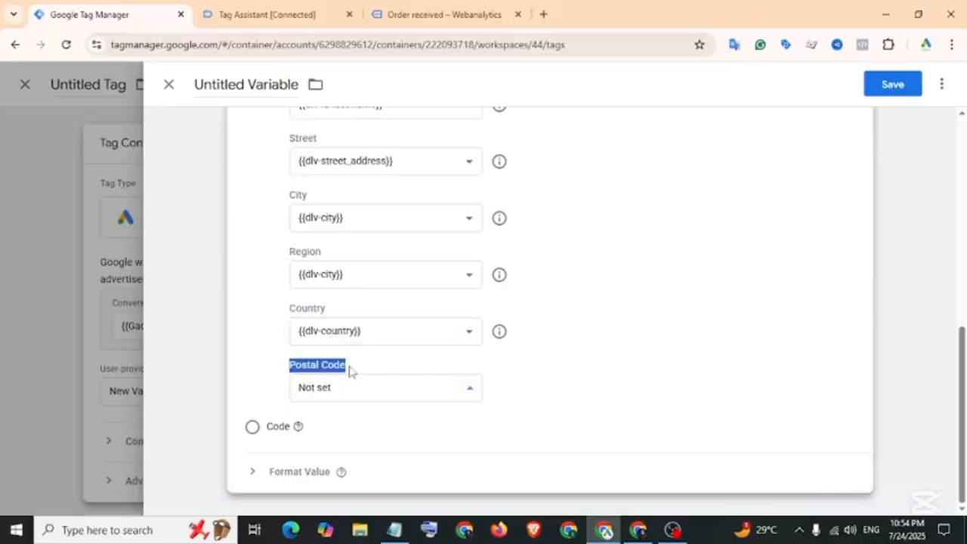
left_click(470, 389)
scroll(325, 204, "down", 5)
left_click(325, 189)
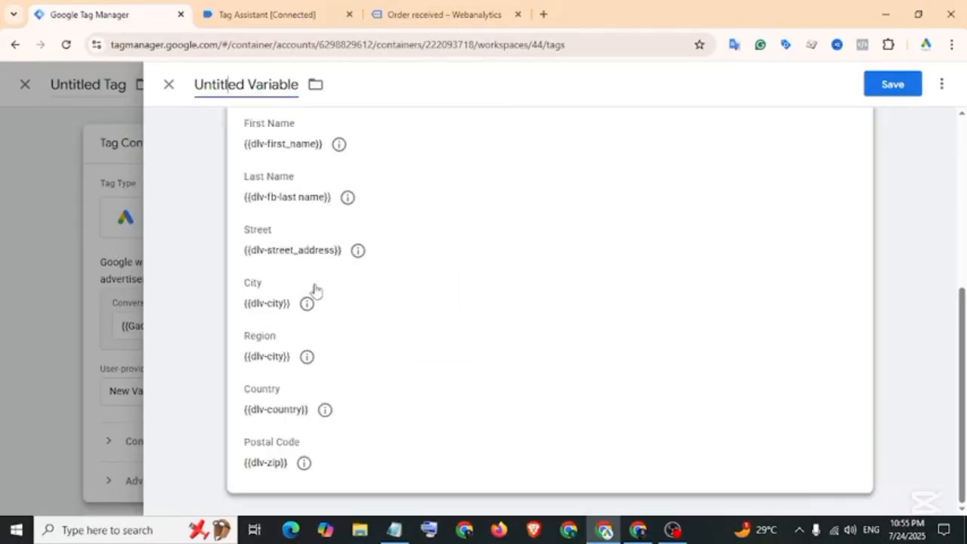
Step: Name the variable "User Provided Data-Varriable" and save it
left_click(228, 85)
key("ctrl+a")
key("BackSpace")
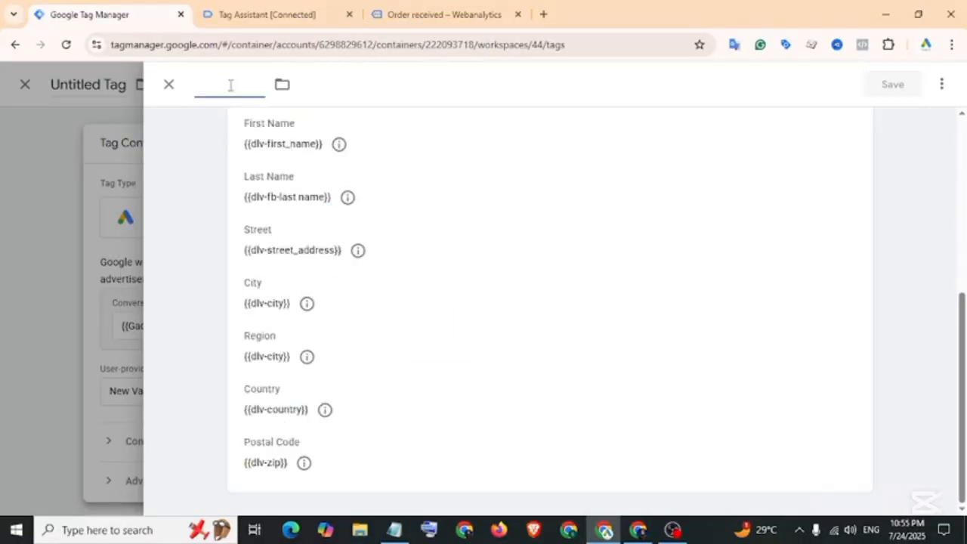
type("User Provided Data-Varriable")
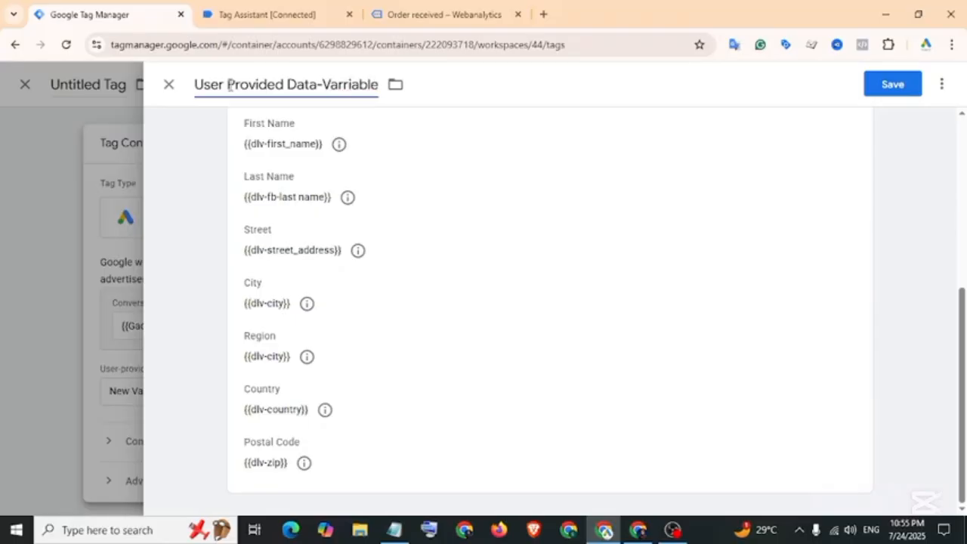
left_click(888, 87)
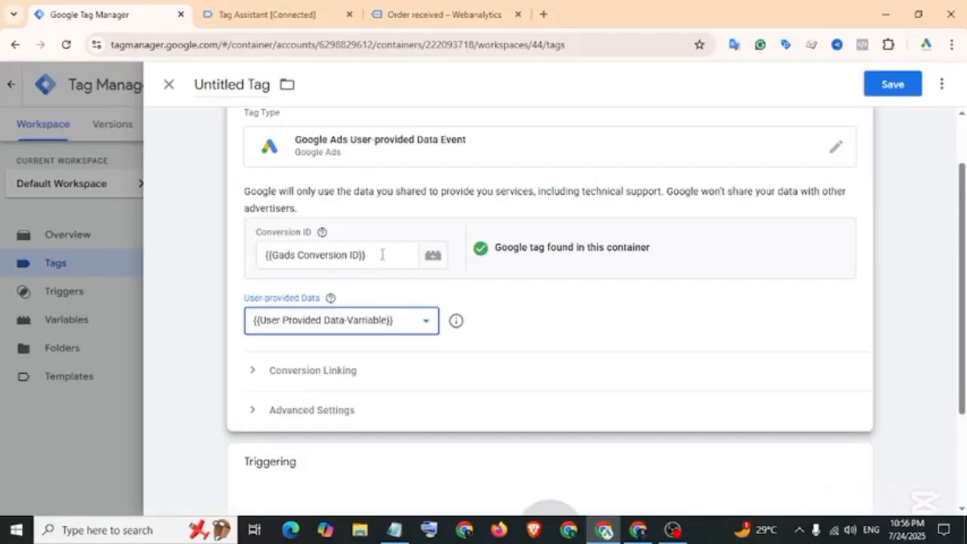
Step: Assign the existing "Google Ads-Purchase -Trigger" custom event as the tag's firing trigger
scroll(382, 254, "down", 3)
left_click(358, 385)
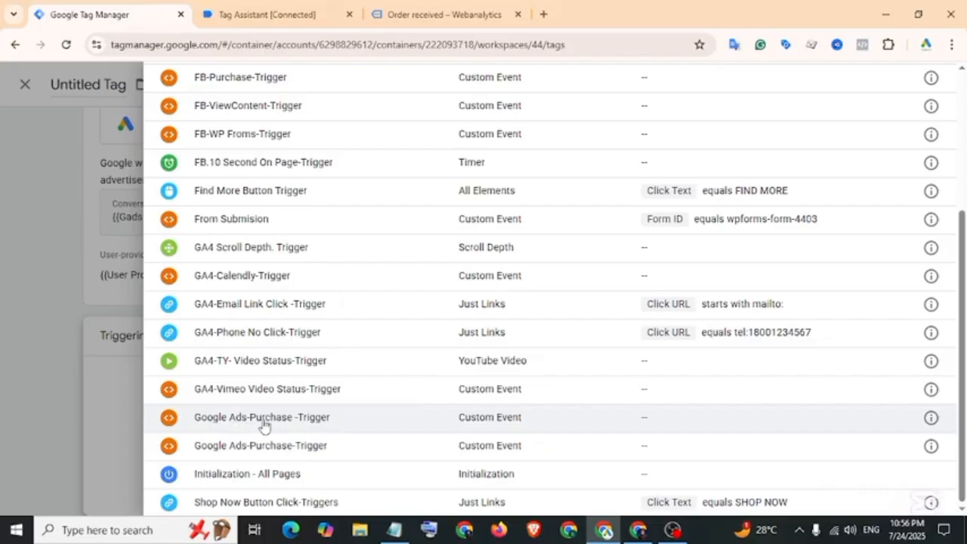
left_click(311, 425)
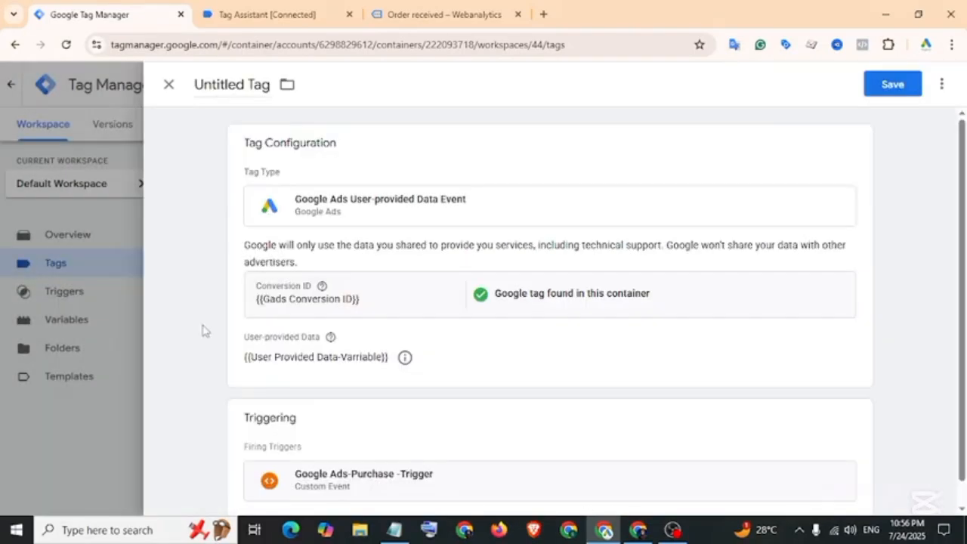
Step: Name the tag "User Provided Data-Tag" and save it
left_click(225, 87)
type("User Provided")
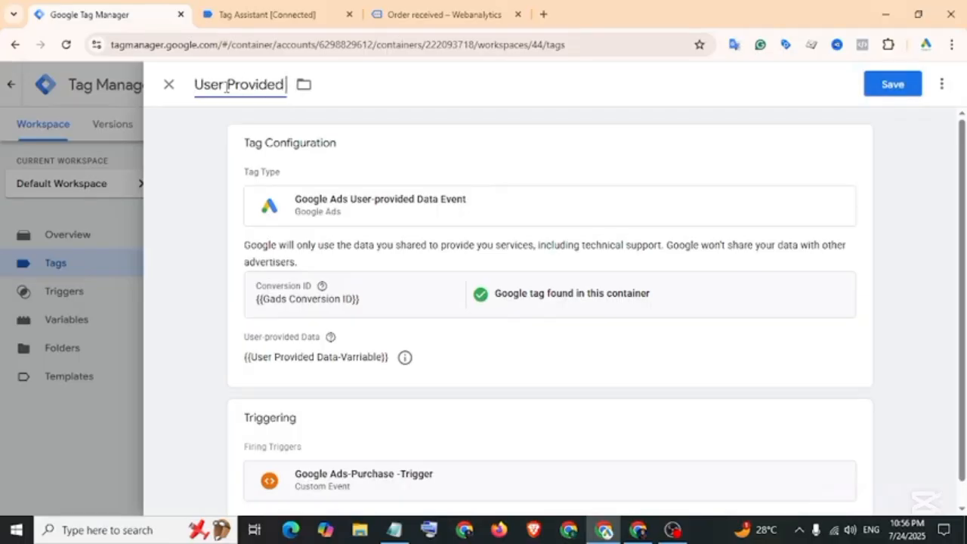
type(" Data-Tag")
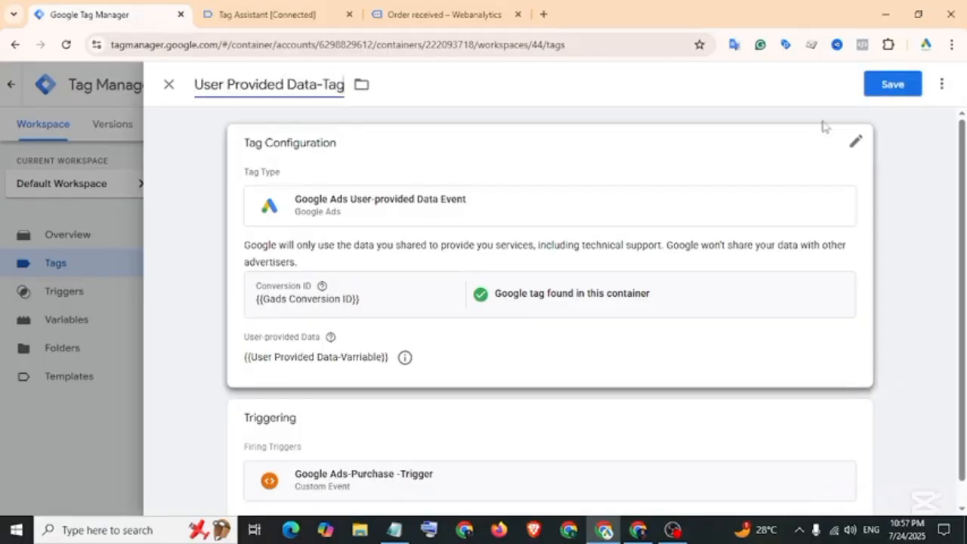
left_click(882, 88)
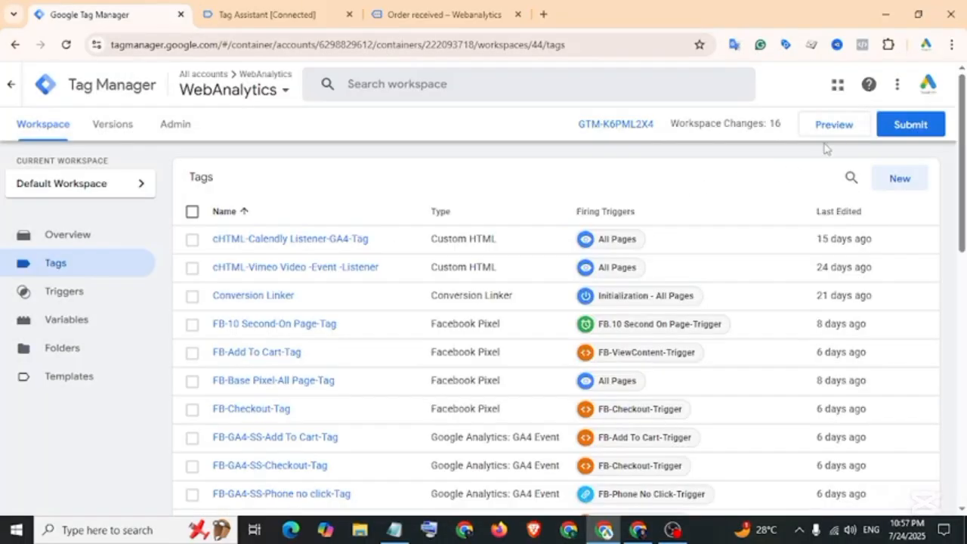
Step: Start a preview session of the container, add the Black Over-the-shoulder Handbag to the store cart and view the cart
left_click(834, 128)
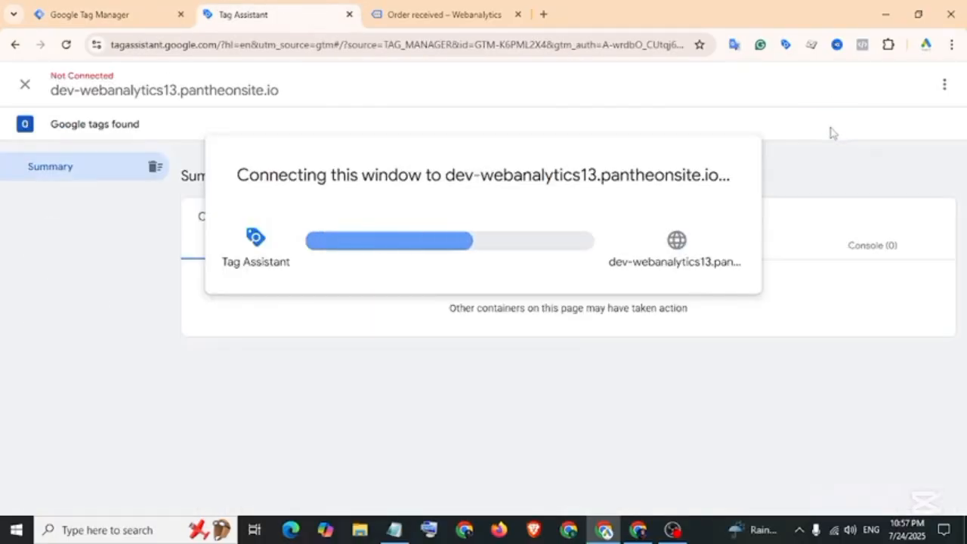
left_click(484, 335)
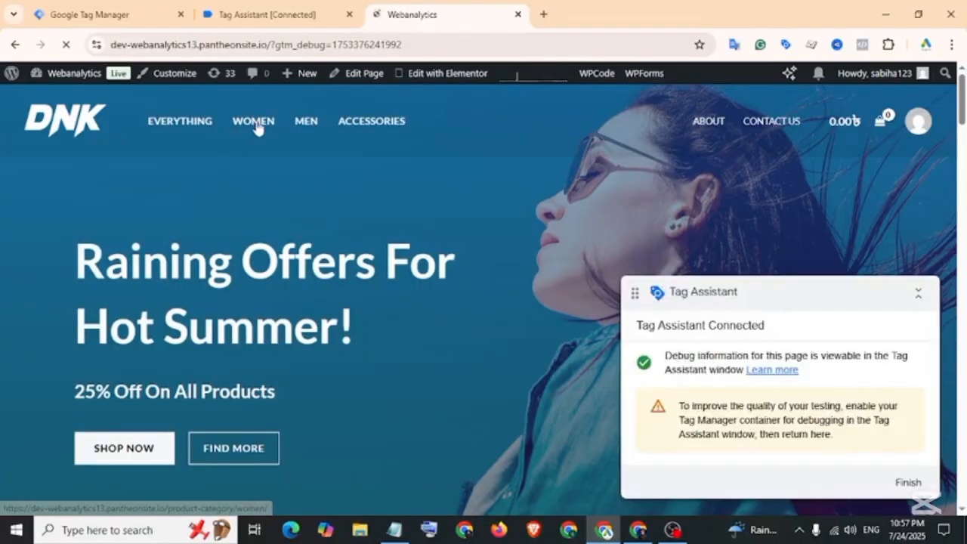
scroll(345, 323, "down", 5)
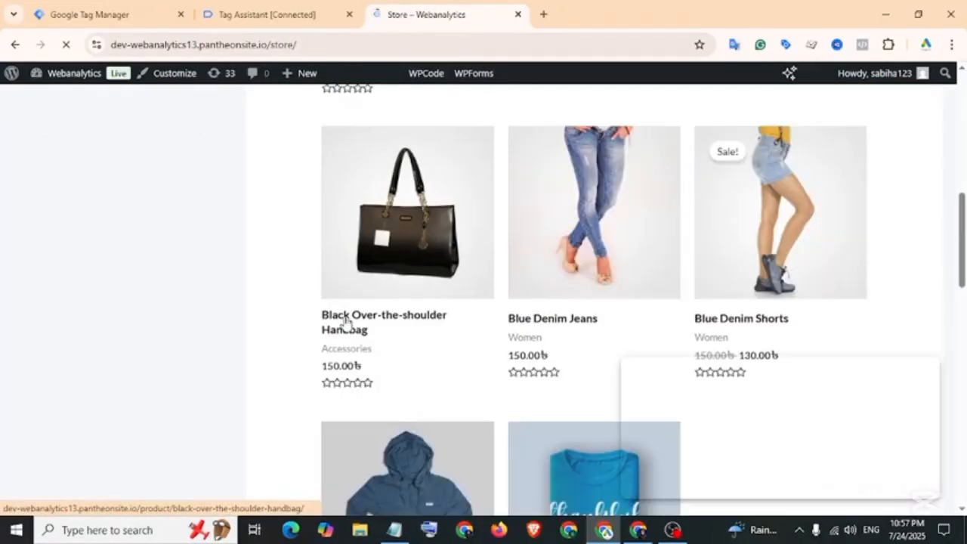
left_click(345, 323)
left_click(663, 327)
left_click(829, 267)
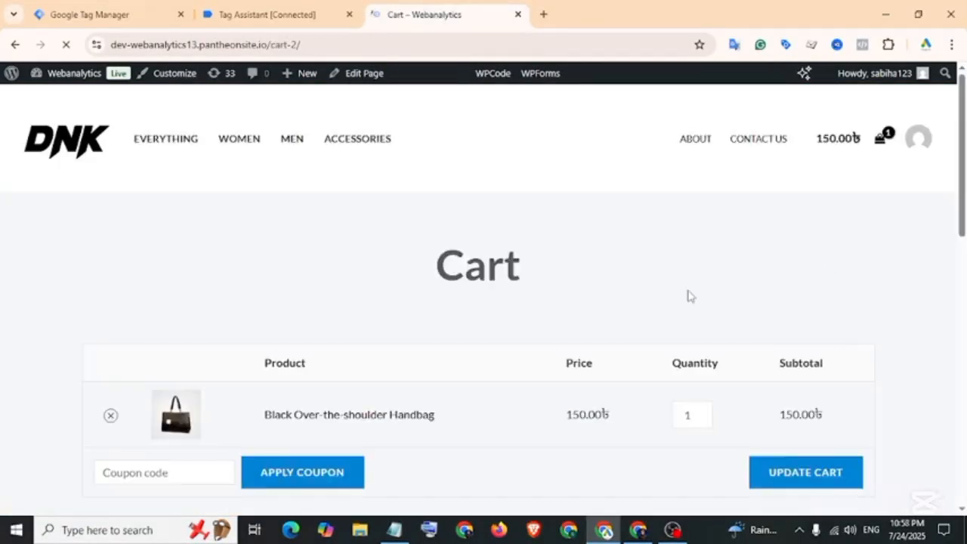
Step: Place the handbag order through checkout and check in Tag Assistant whether User Provided Data-Tag fired
scroll(687, 296, "down", 2)
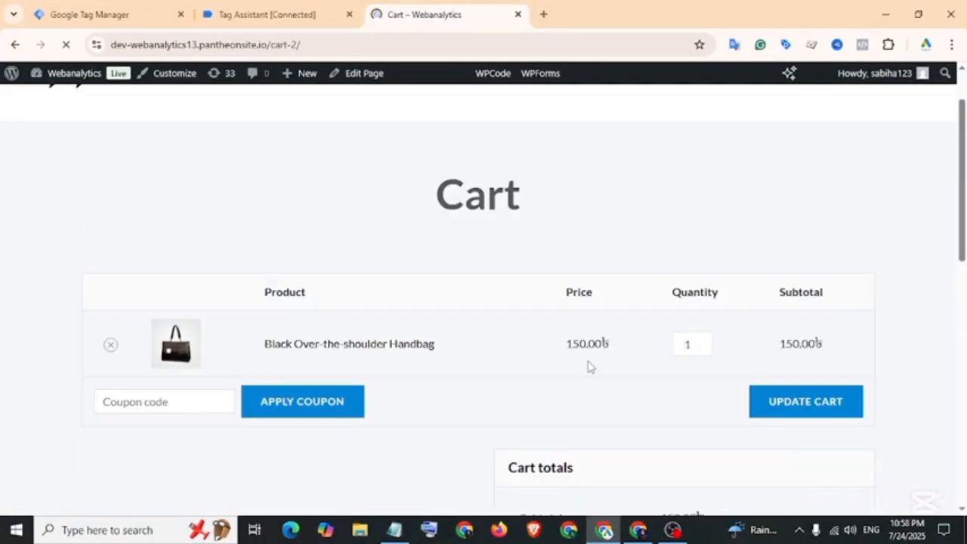
scroll(589, 367, "down", 5)
left_click(589, 299)
scroll(425, 340, "down", 3)
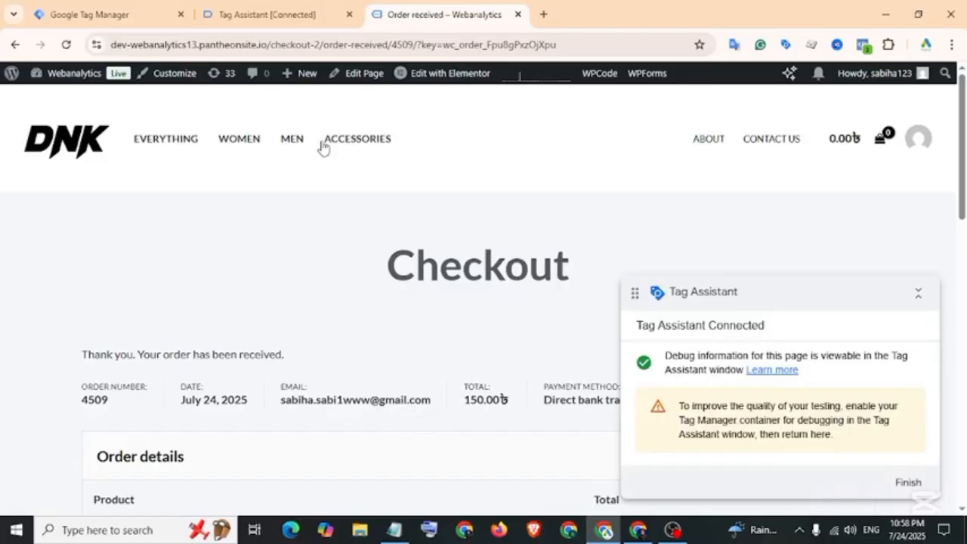
left_click(269, 15)
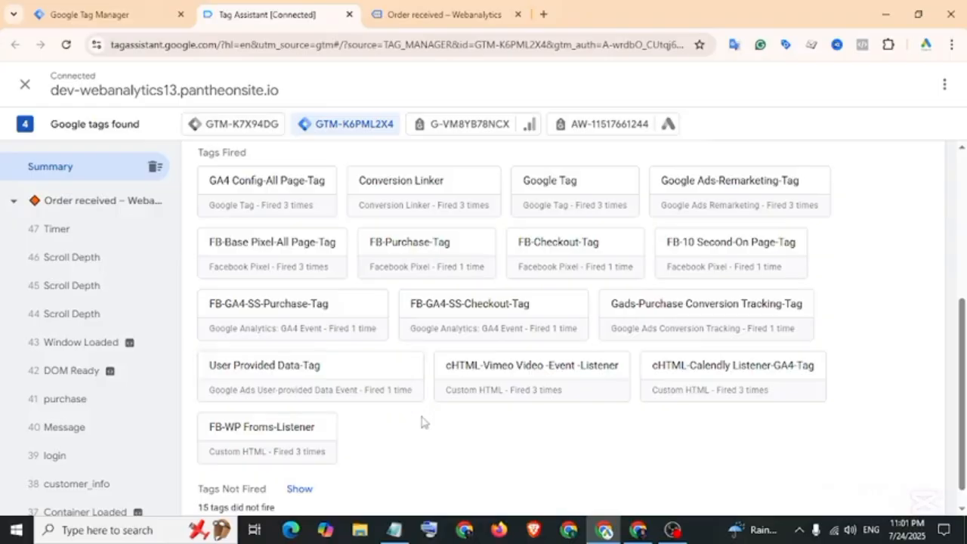
scroll(412, 421, "up", 1)
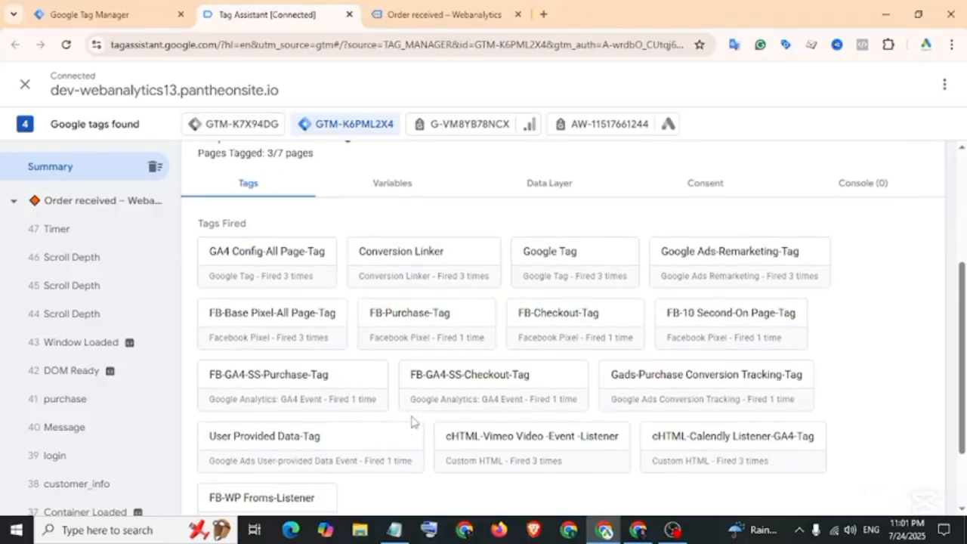
Step: Publish the container changes in Tag Manager as a version named "Gads Purchase Conversion Tracking" and return to the workspace
left_click(119, 23)
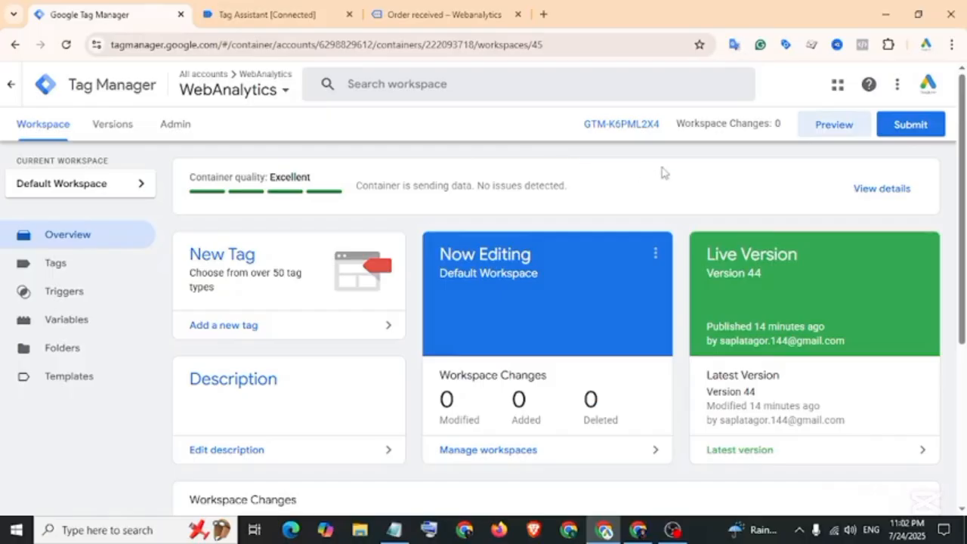
left_click(910, 124)
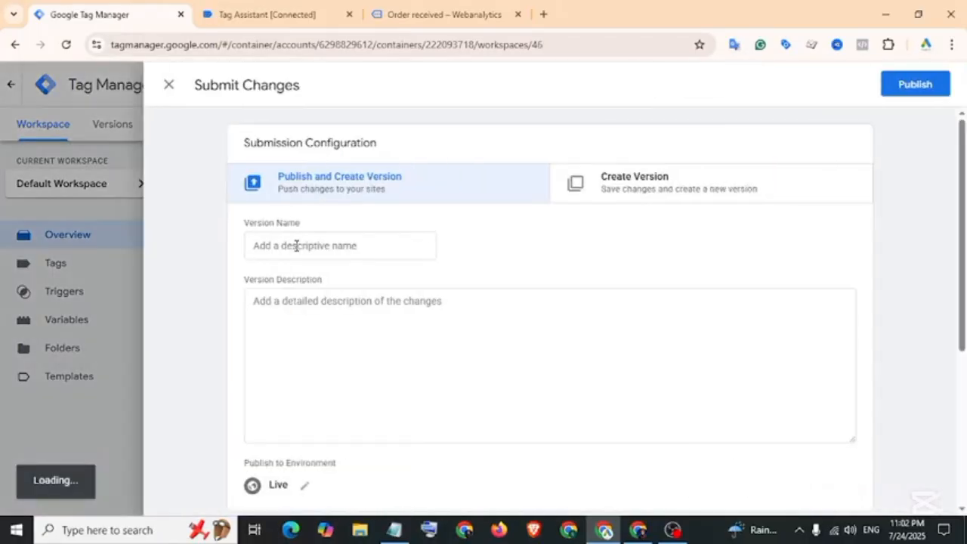
left_click(296, 245)
type("Gads Purchase Conversion Tracking")
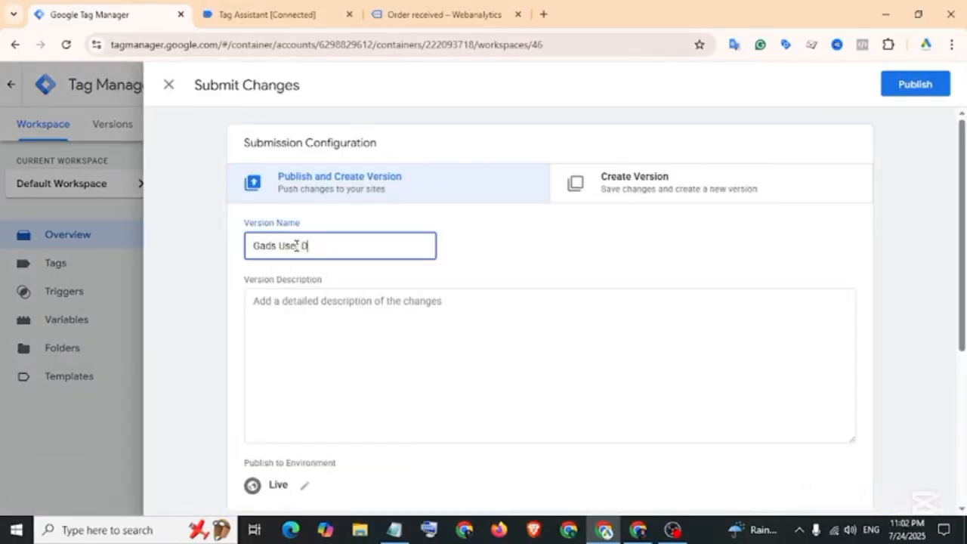
left_click(930, 92)
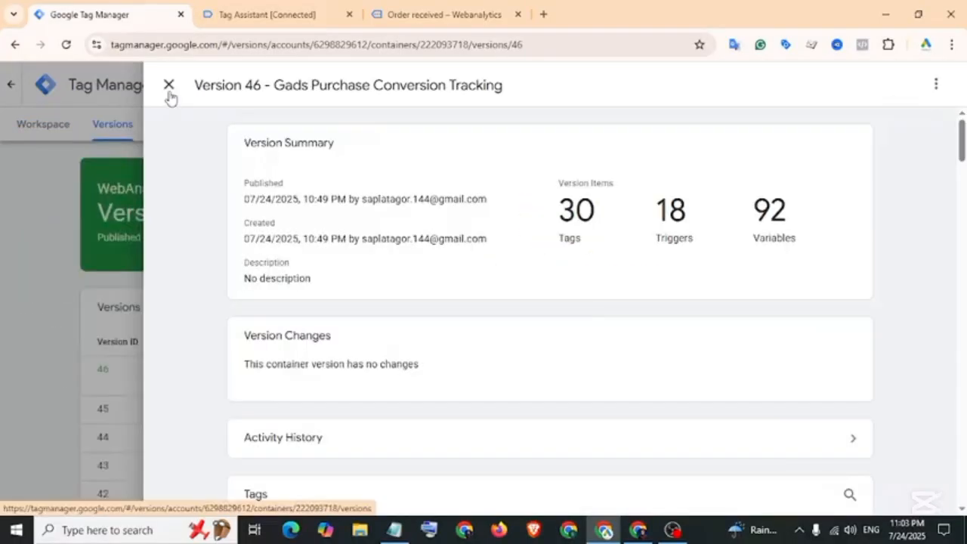
left_click(169, 92)
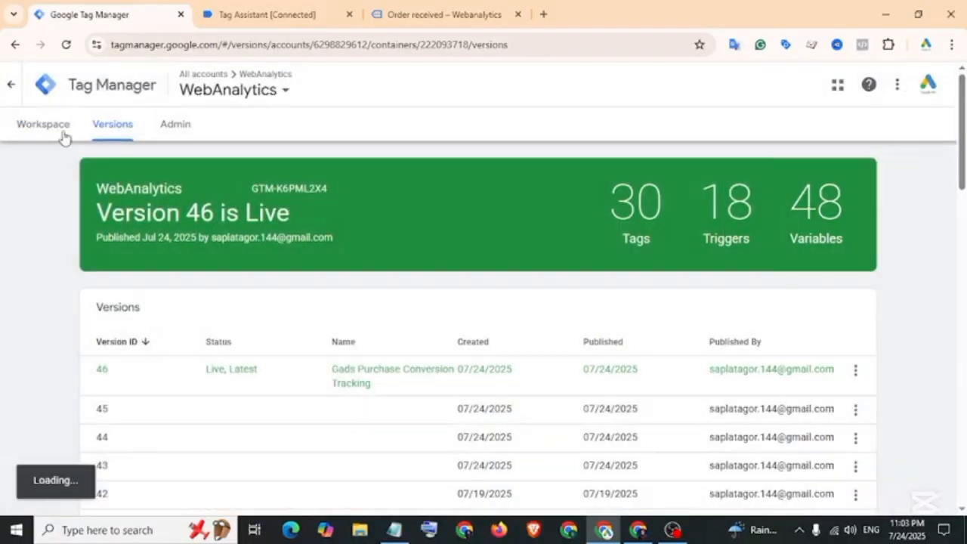
left_click(63, 133)
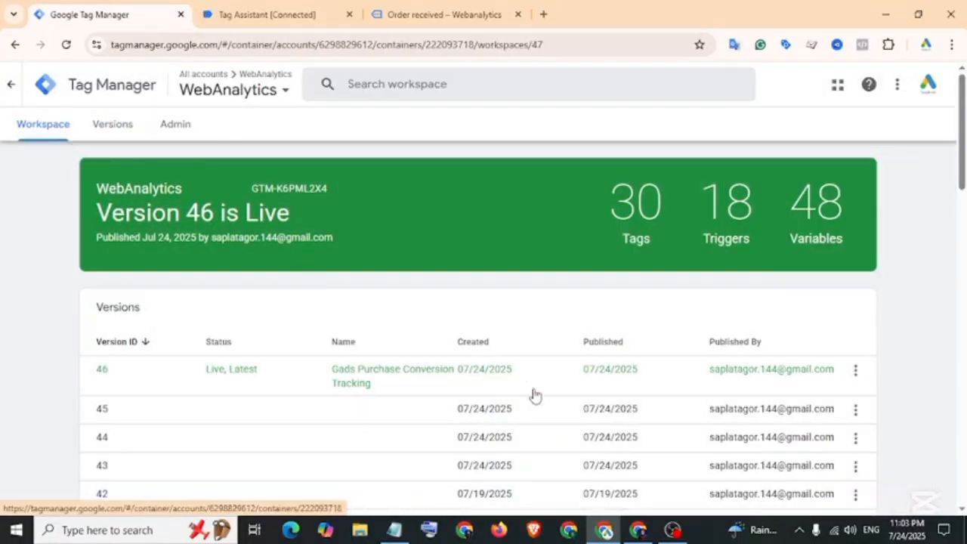
Step: Switch to Google Ads and finish the setup of the new purchase conversion action
left_click(639, 531)
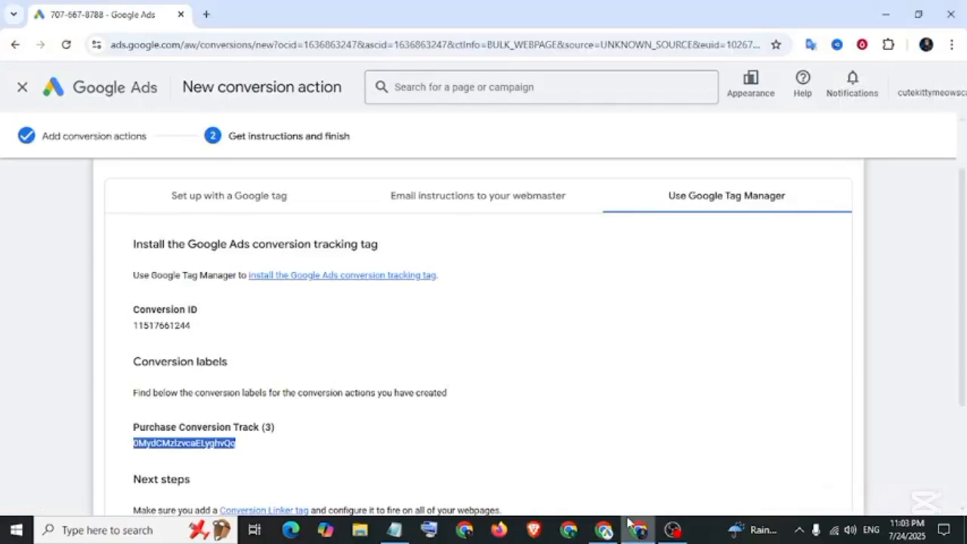
scroll(235, 338, "down", 3)
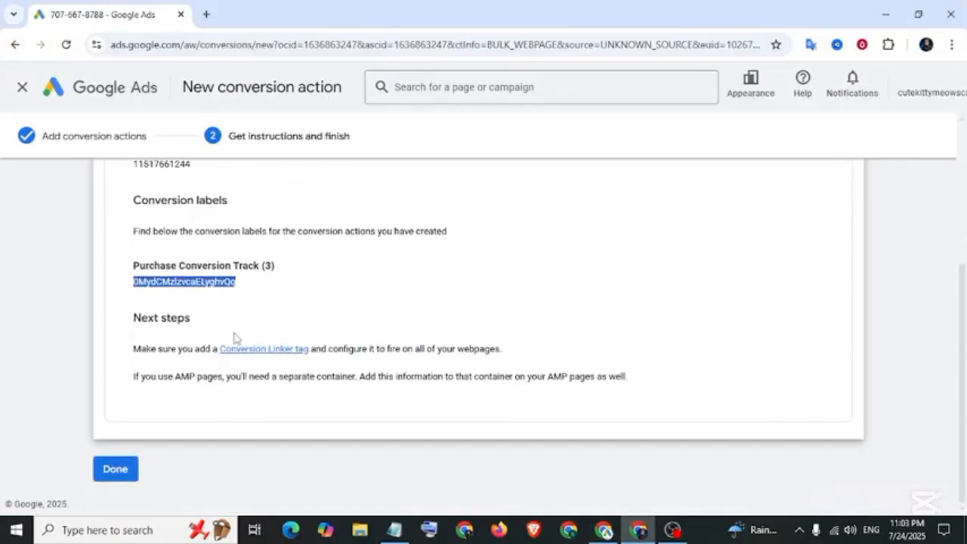
left_click(119, 470)
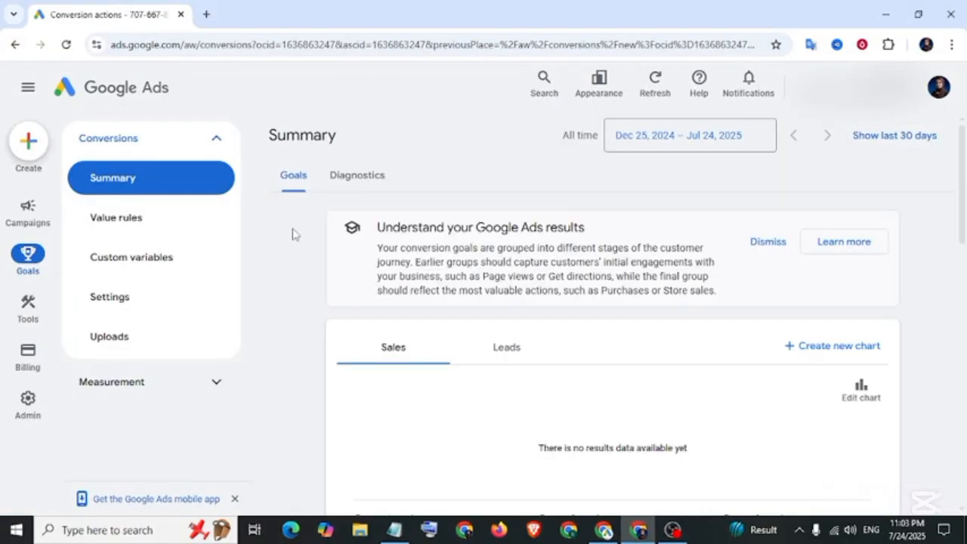
Step: Check the status of Purchase Conversion Track (3) and the lead form action in the conversion goals summary
scroll(293, 237, "down", 8)
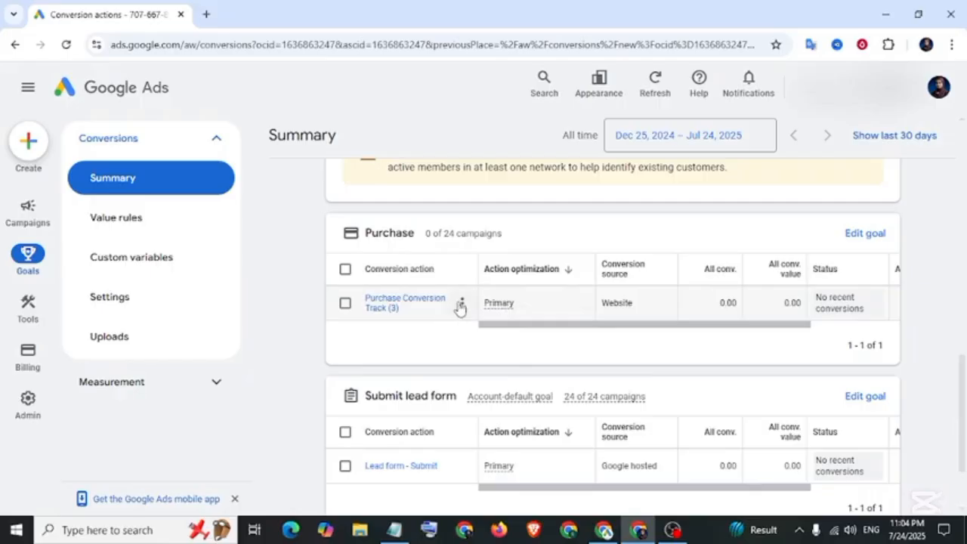
mouse_move(498, 312)
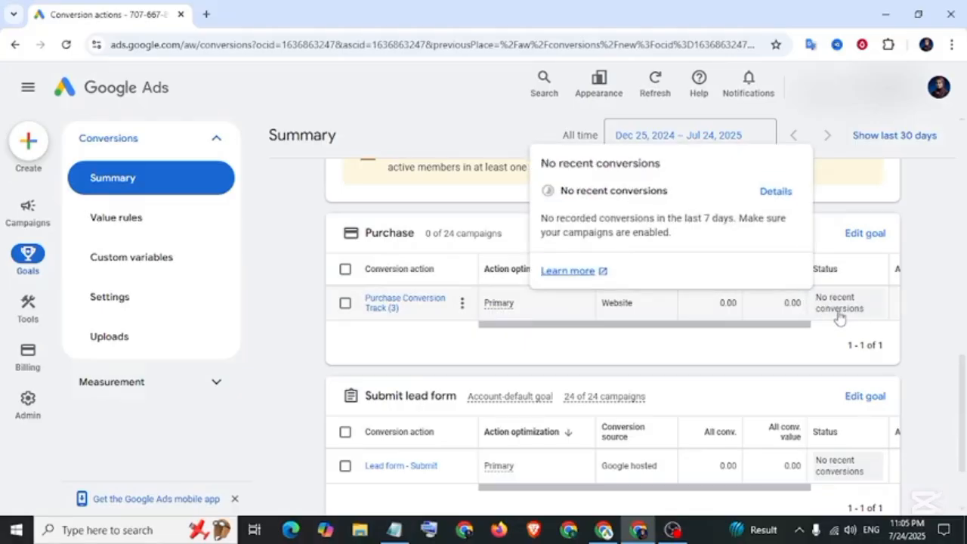
mouse_move(849, 473)
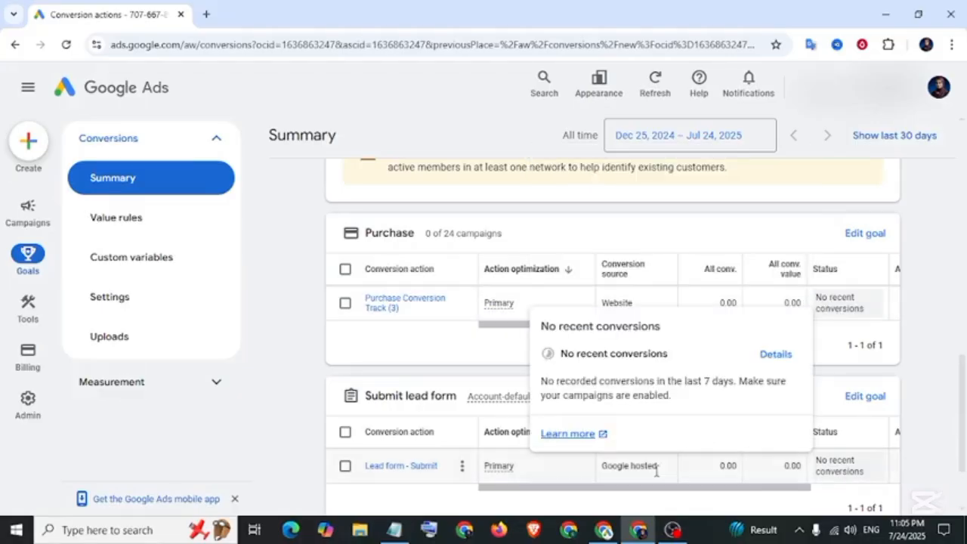
left_click(604, 529)
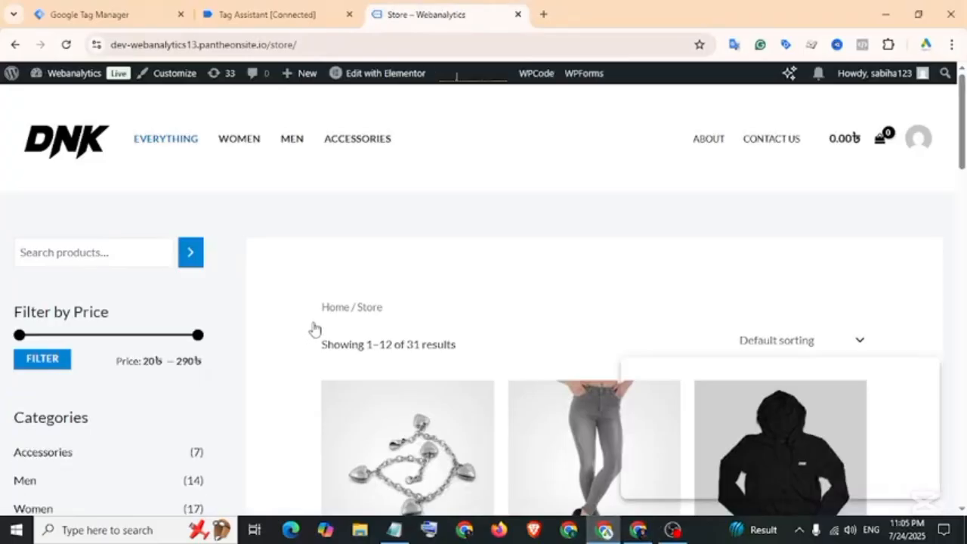
scroll(437, 367, "down", 3)
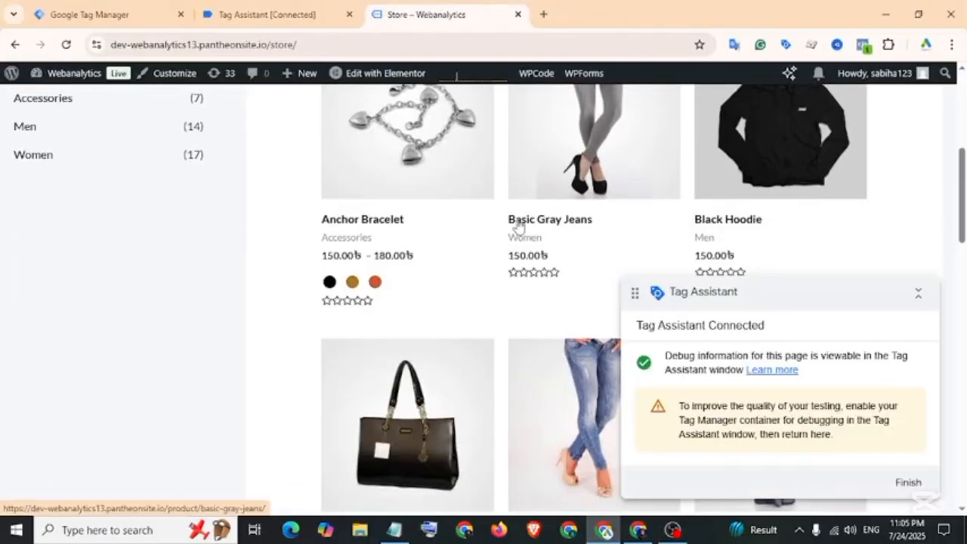
scroll(484, 229, "down", 7)
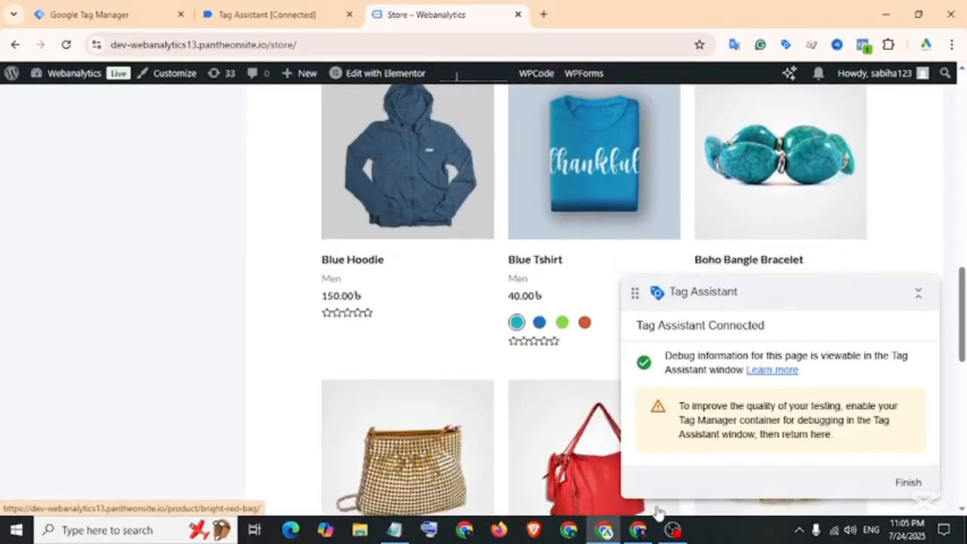
left_click(639, 531)
scroll(275, 358, "up", 2)
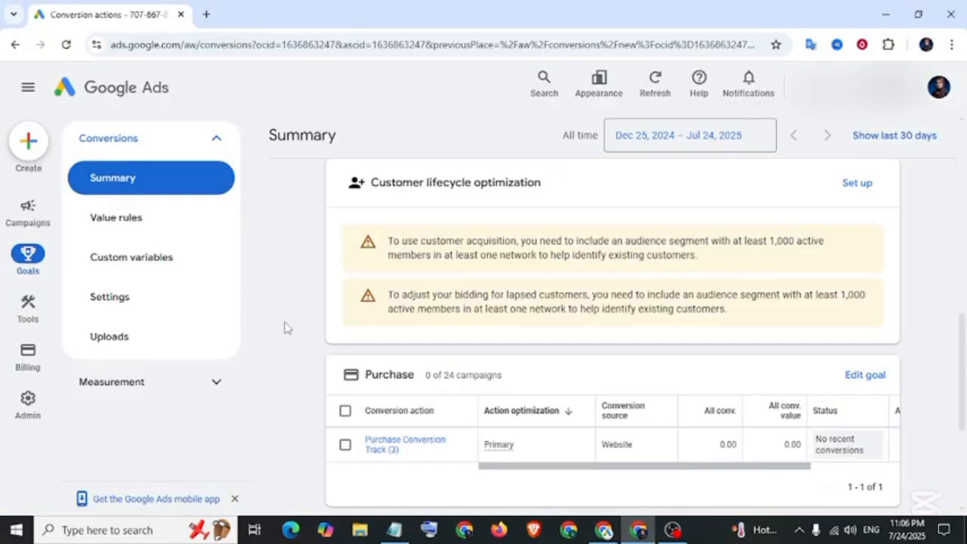
scroll(286, 328, "up", 1)
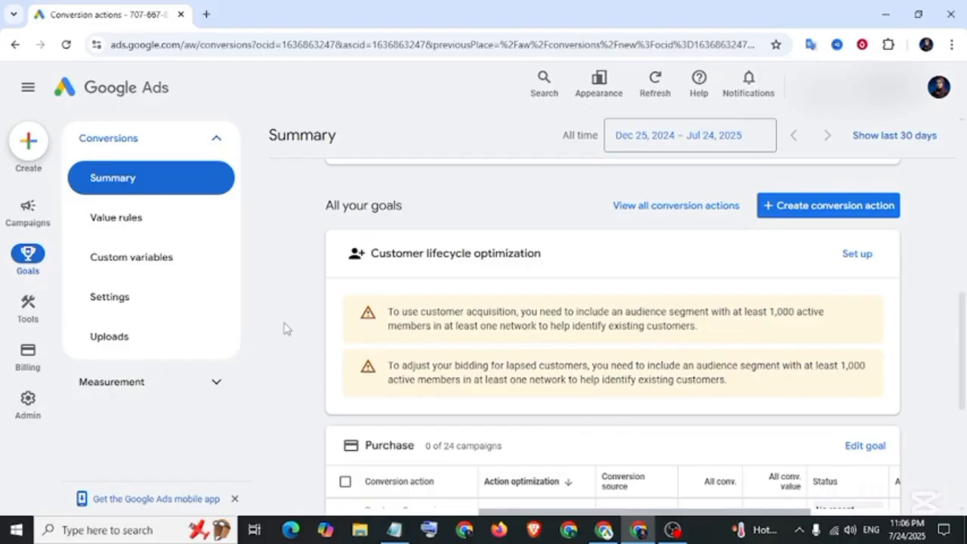
scroll(285, 327, "down", 3)
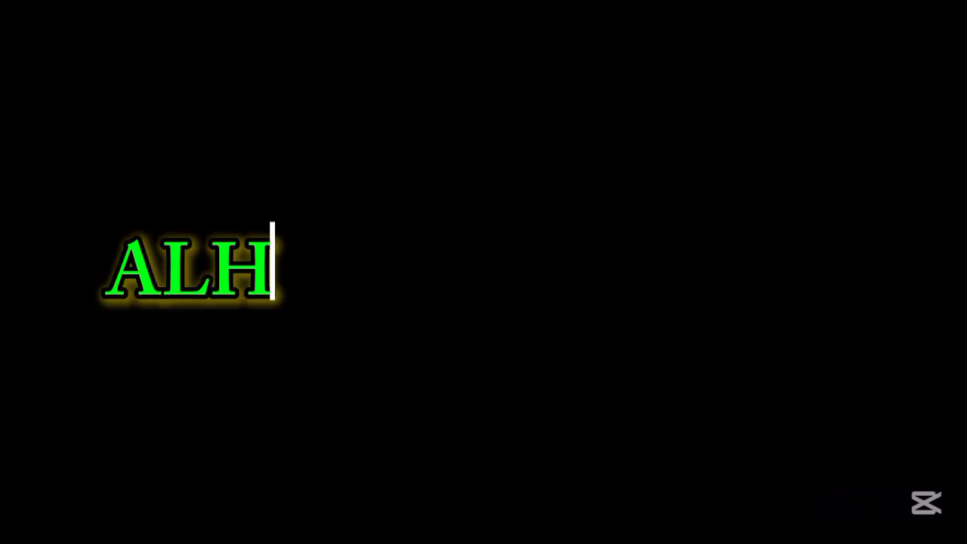